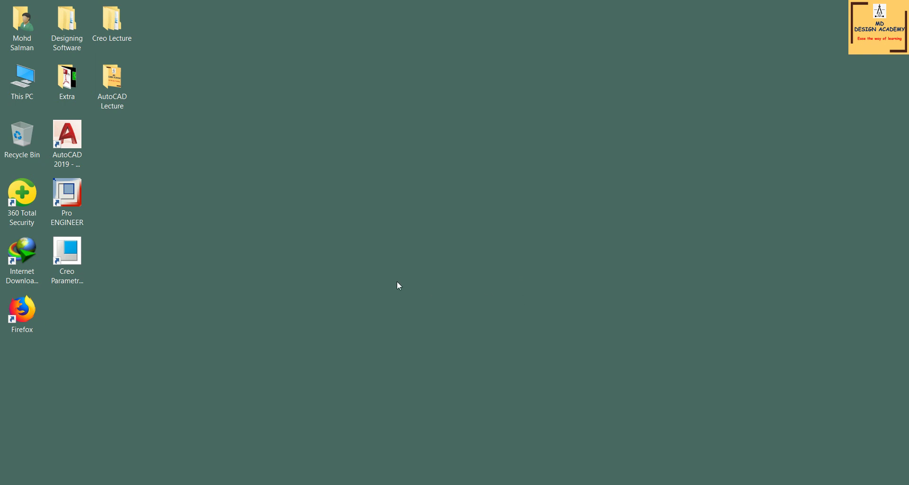
- Launch AutoCAD 2019 from its desktop shortcut to get a blank Drawing1
double_click(67, 137)
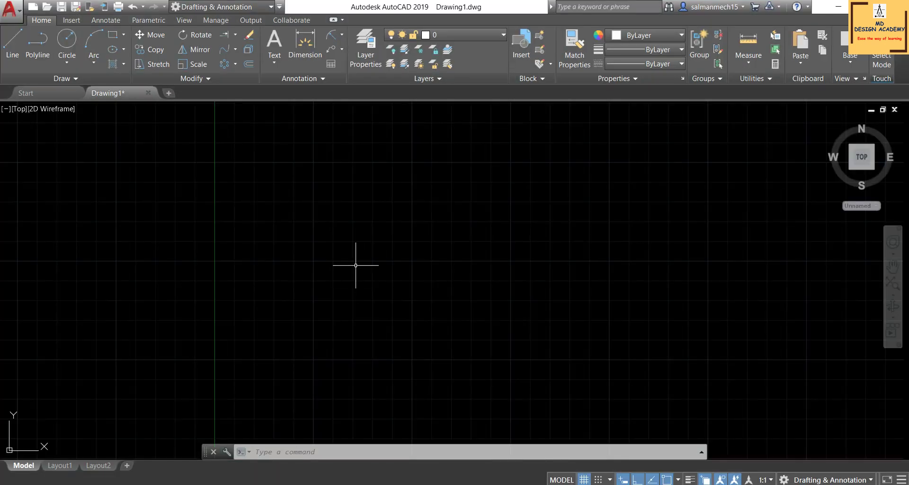
- Draw a single horizontal 5-unit line with the LINE tool
left_click(216, 77)
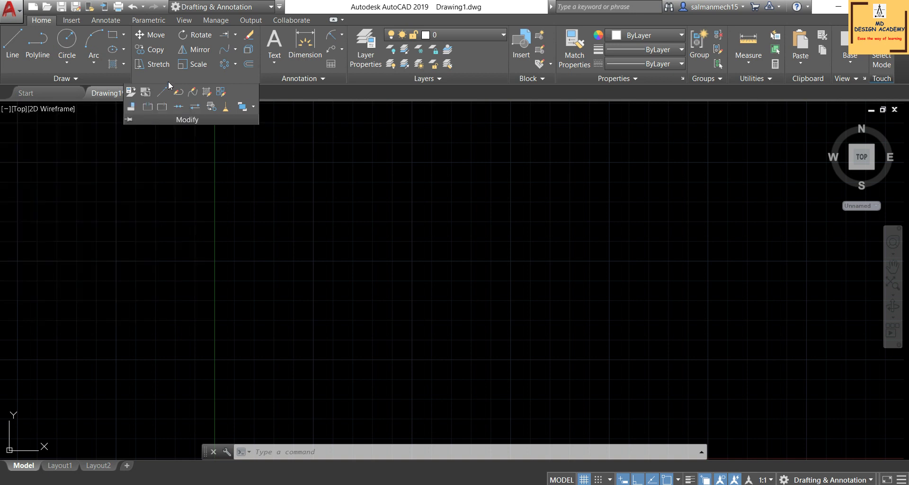
left_click(433, 195)
left_click(426, 198)
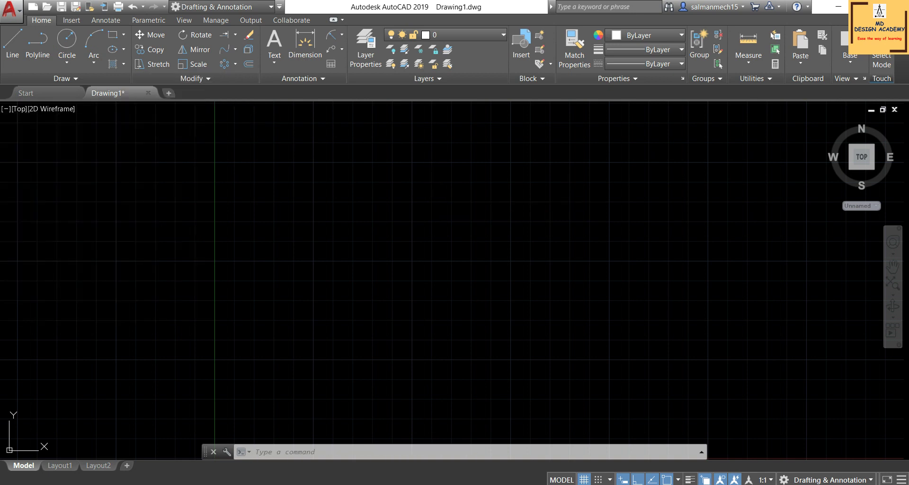
left_click(12, 45)
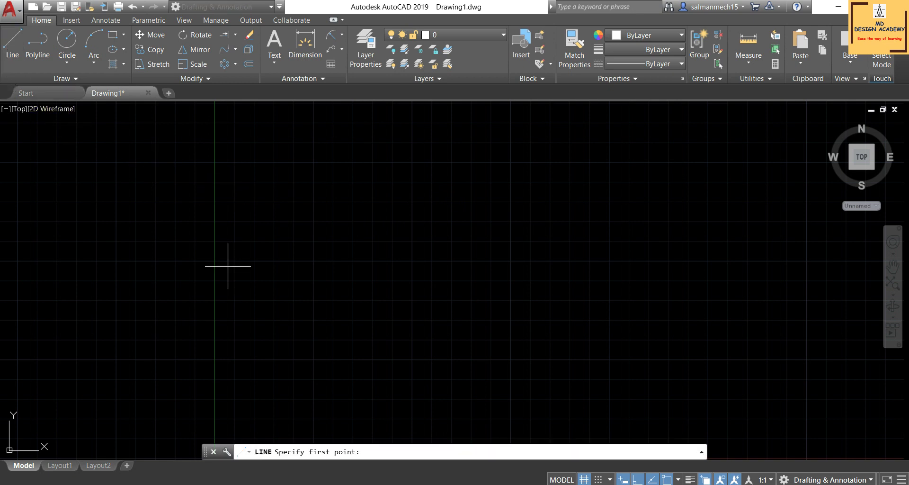
left_click(248, 256)
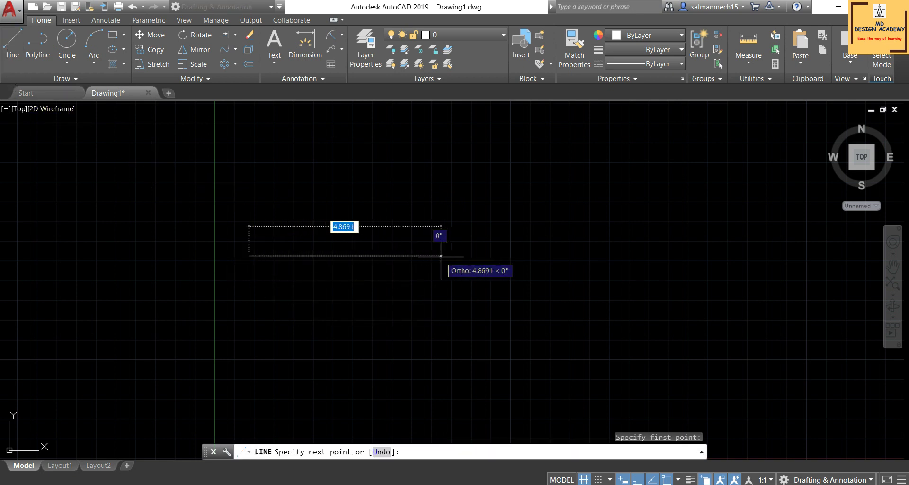
type("5")
key("Return")
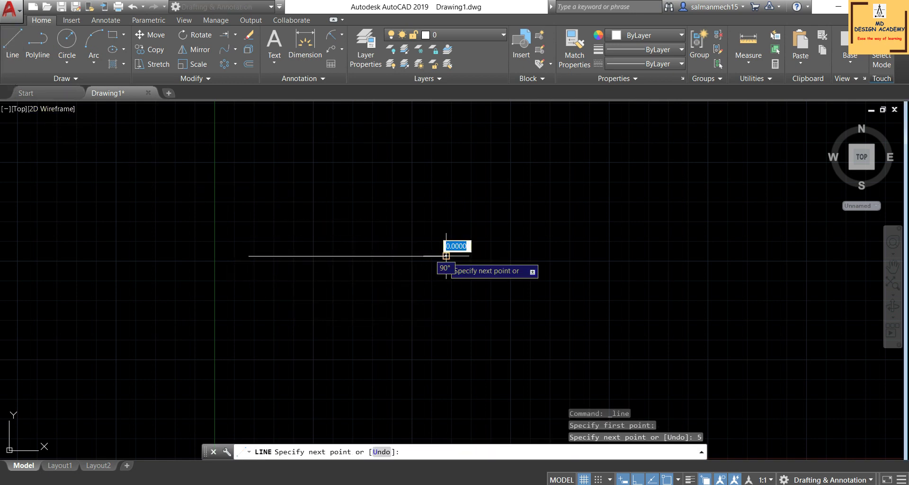
key("Escape")
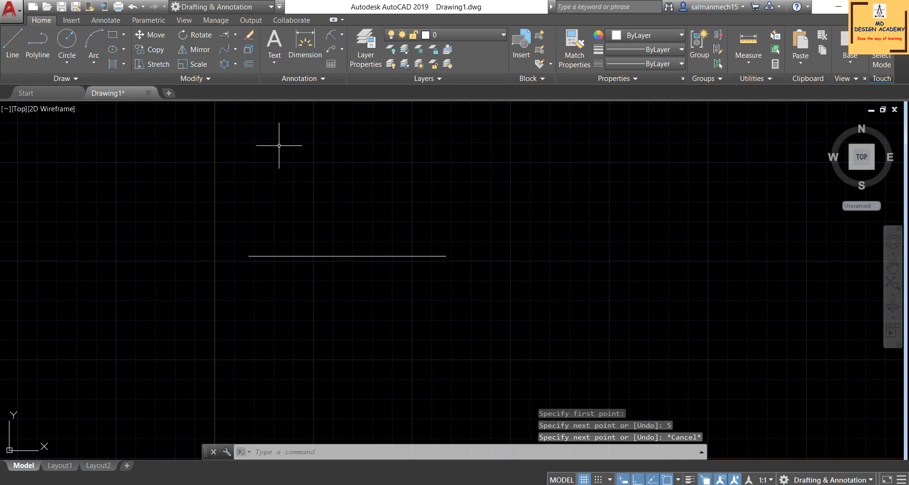
- Lengthen the line's right end by a 0.8 delta so it measures 5.8
left_click(211, 78)
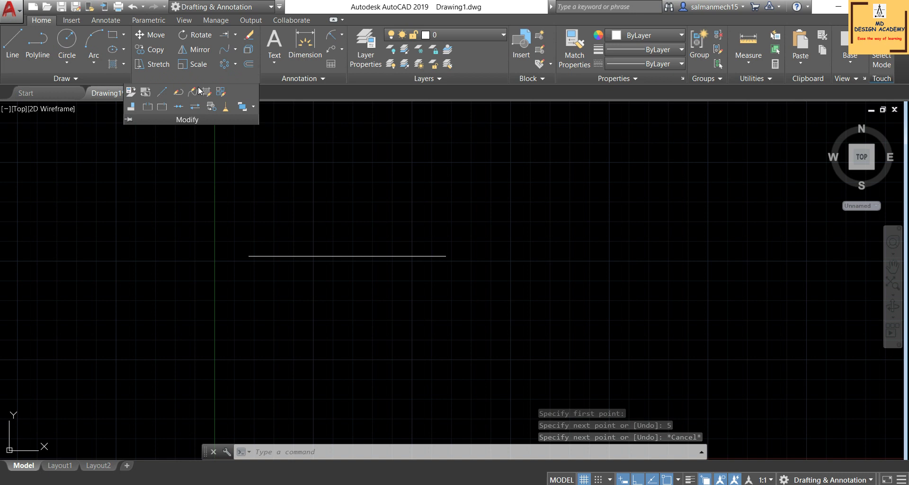
left_click(163, 95)
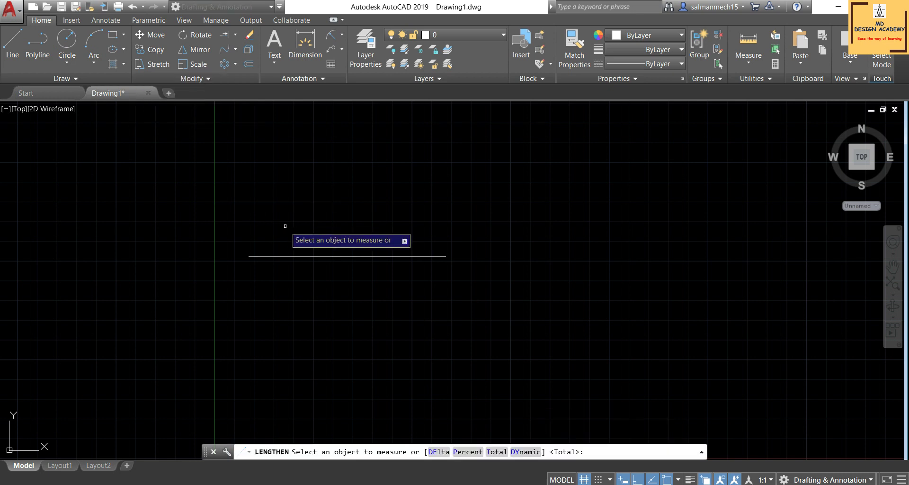
left_click(280, 255)
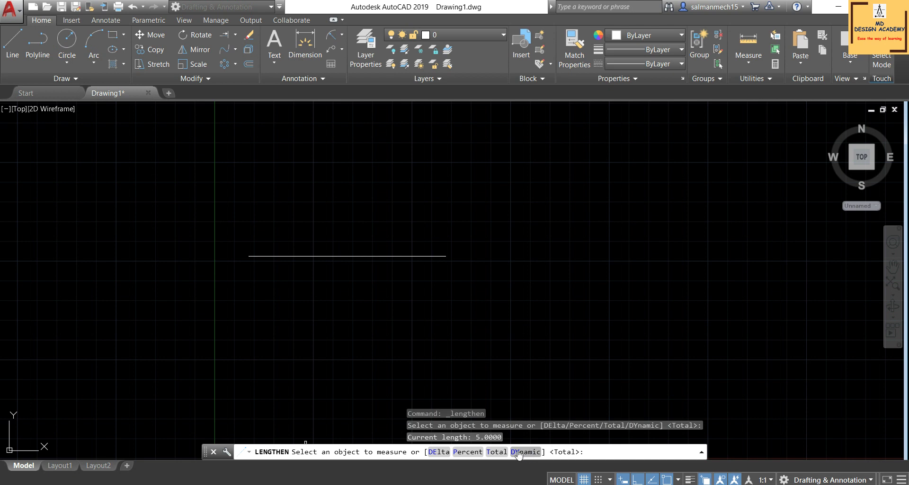
left_click(439, 451)
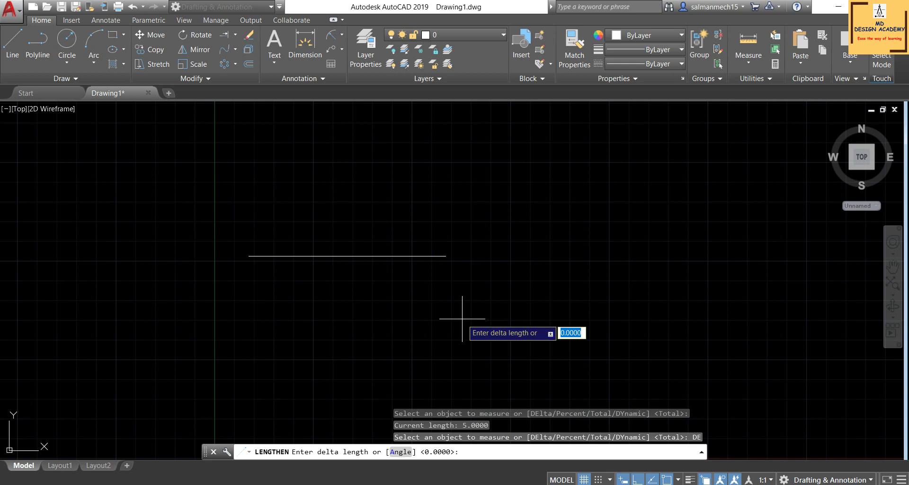
type("0.")
type("8")
key("Return")
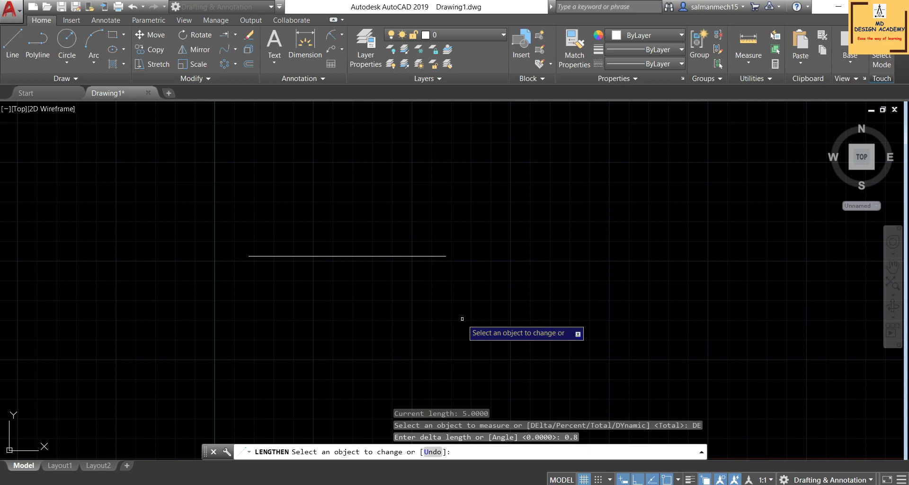
left_click(437, 256)
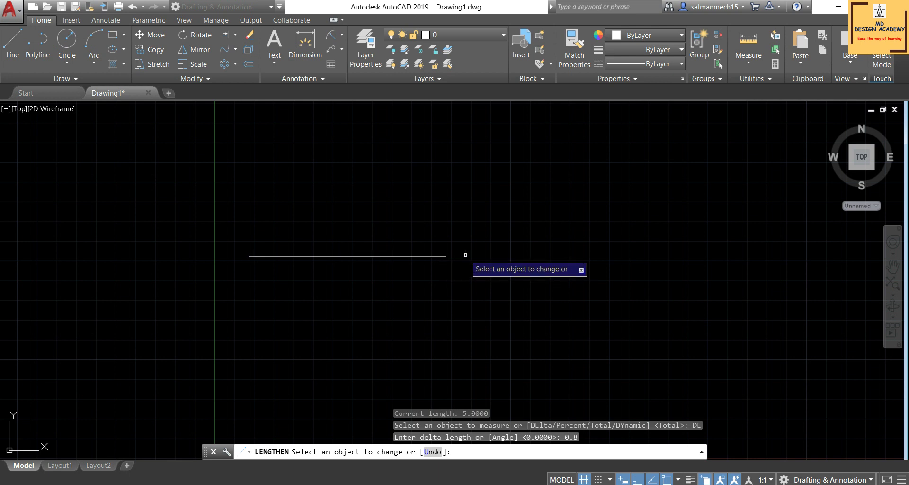
left_click(445, 256)
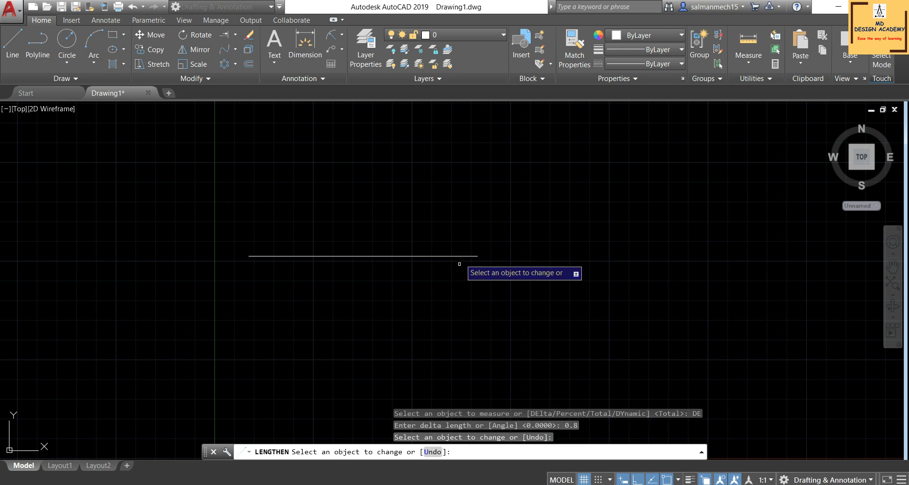
right_click(454, 280)
left_click(479, 287)
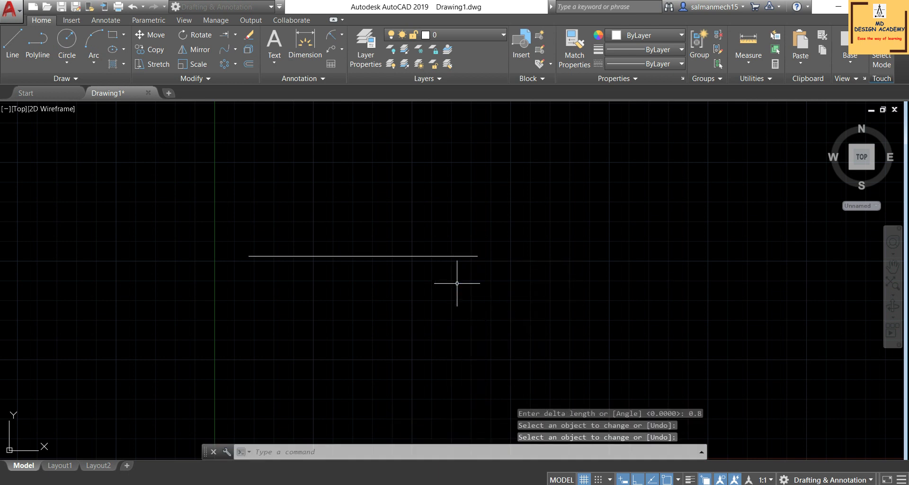
- Dimension the line between its right and left endpoints, placing the 5.8000 dimension above
left_click(305, 47)
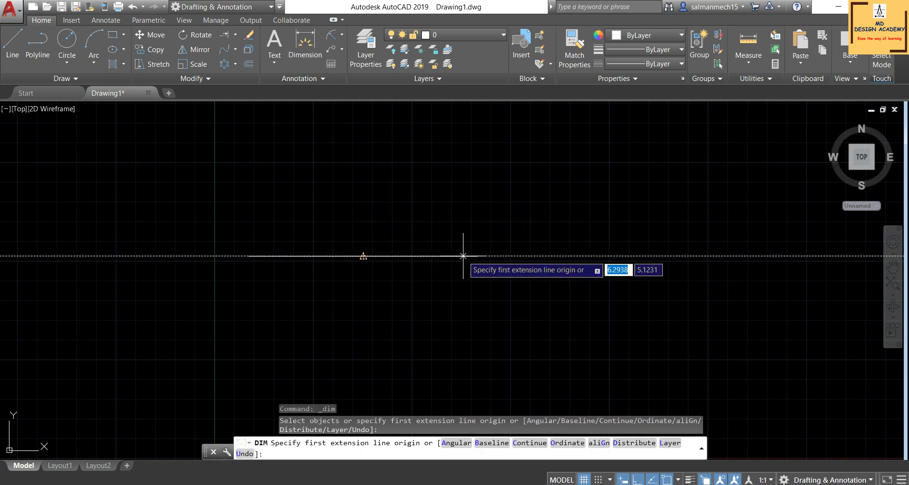
left_click(477, 255)
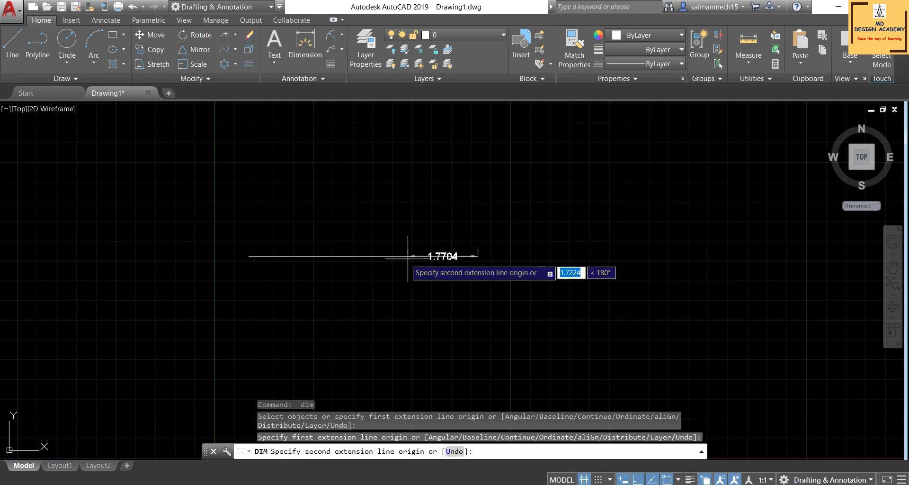
left_click(249, 256)
left_click(303, 206)
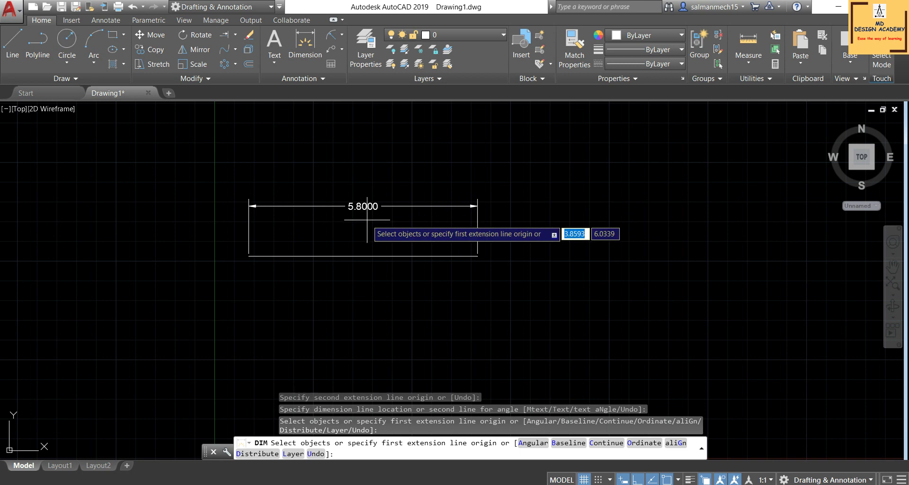
key("Escape")
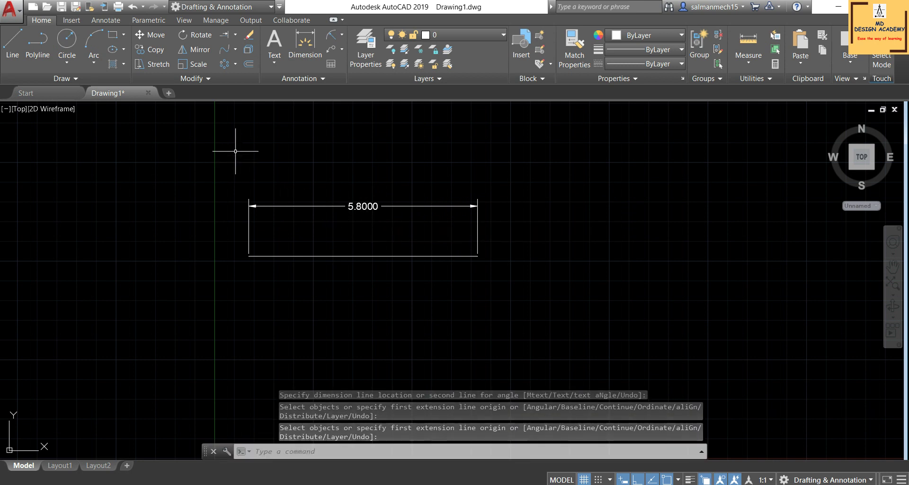
- Try Lengthen with a delta of 0, then cancel the command
left_click(219, 79)
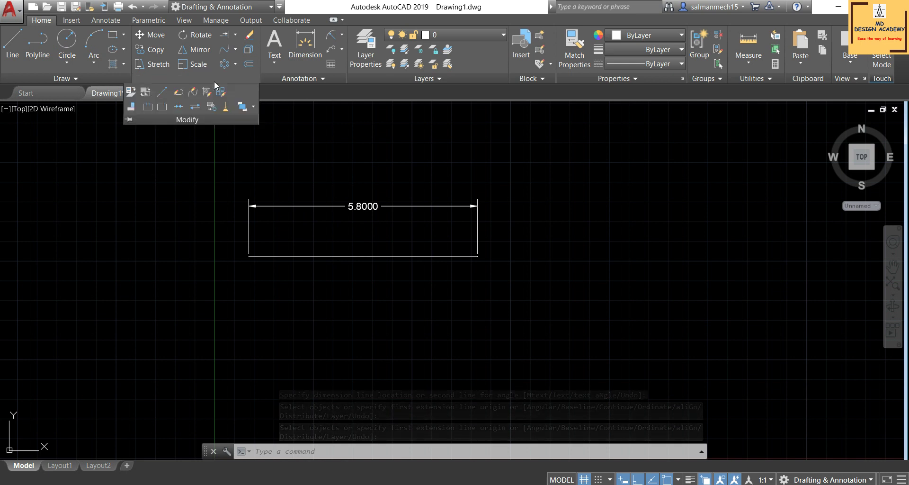
left_click(162, 92)
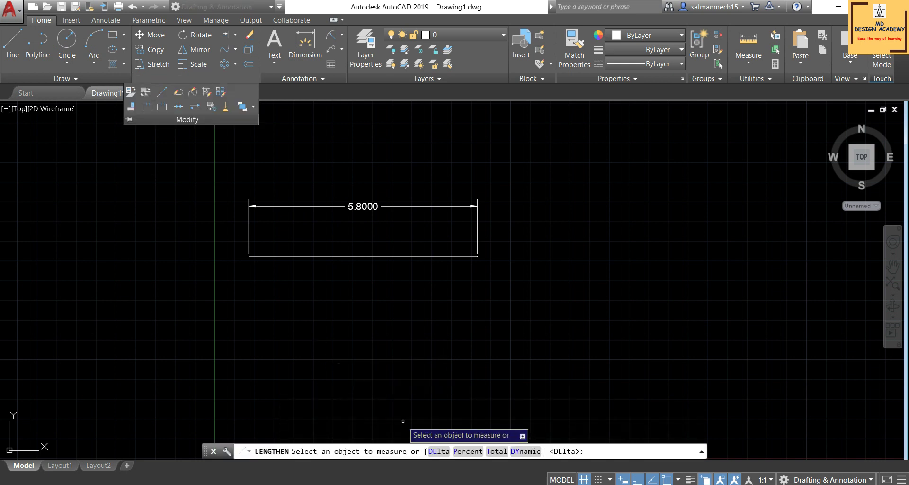
left_click(430, 451)
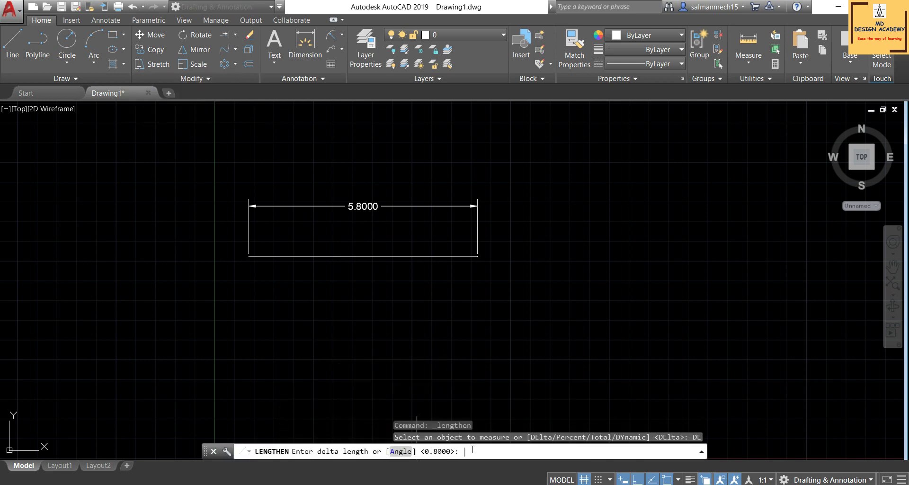
type("0")
key("Return")
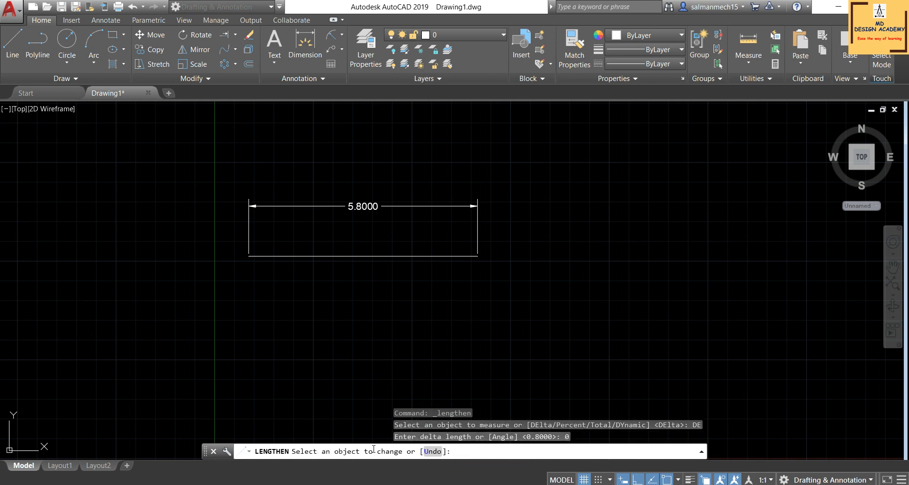
key("Escape")
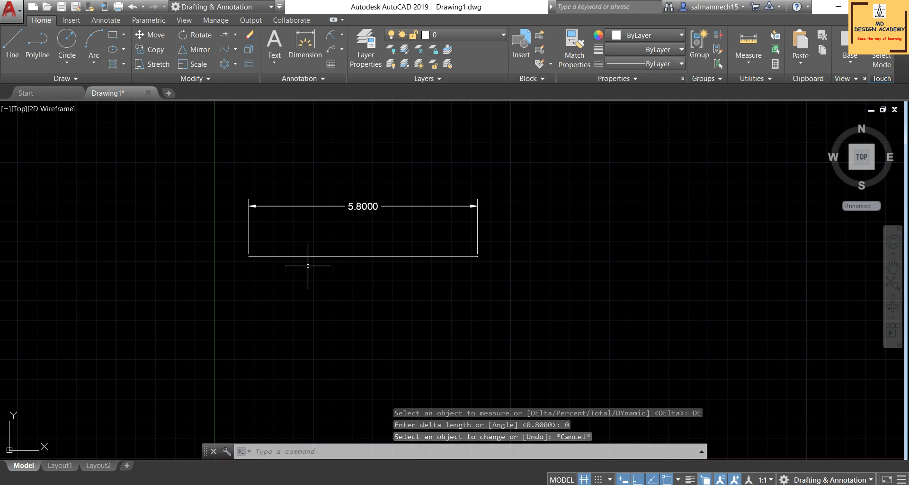
- Lengthen the bottom line by 120 percent four times so its dimension reads 10.0224
left_click(200, 78)
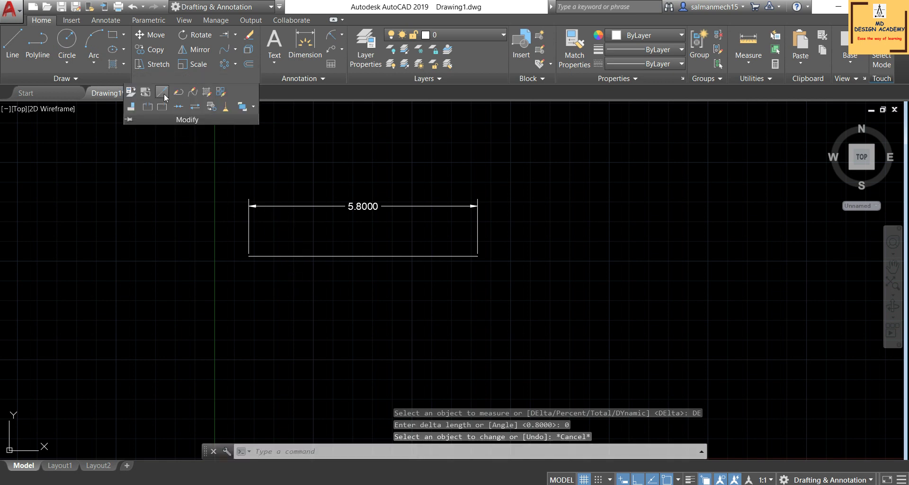
left_click(163, 97)
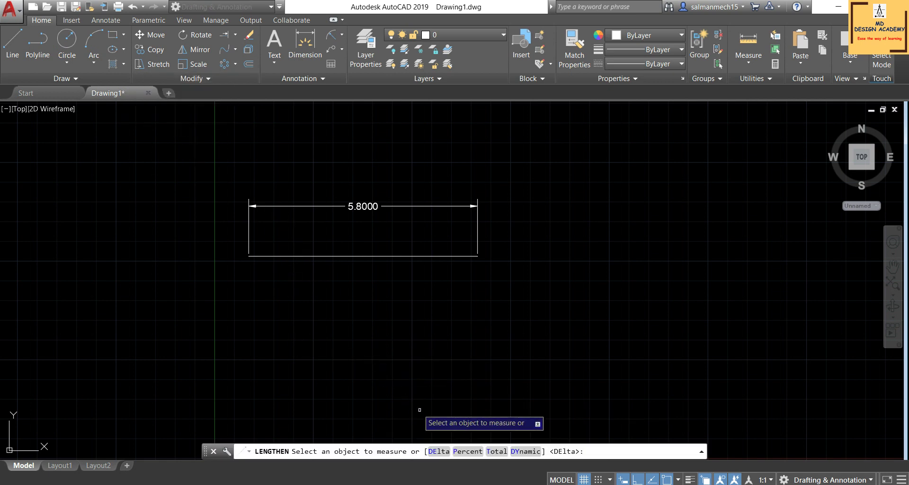
left_click(463, 452)
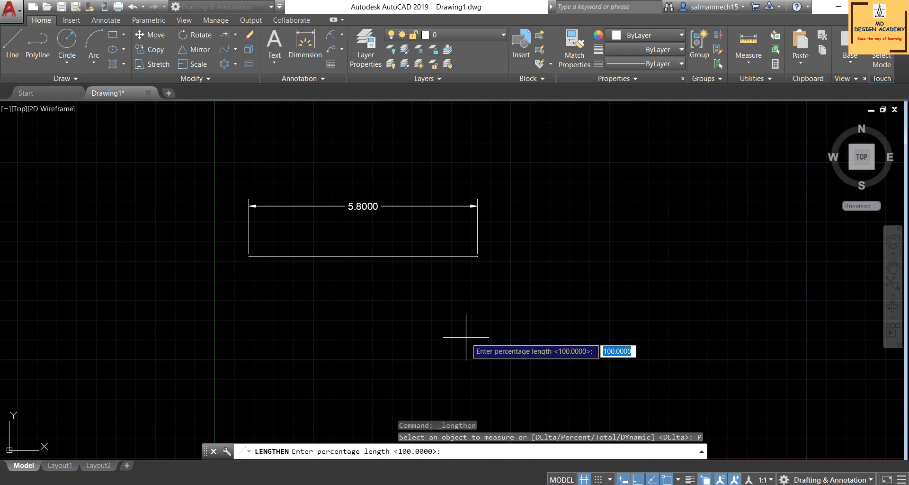
type("120")
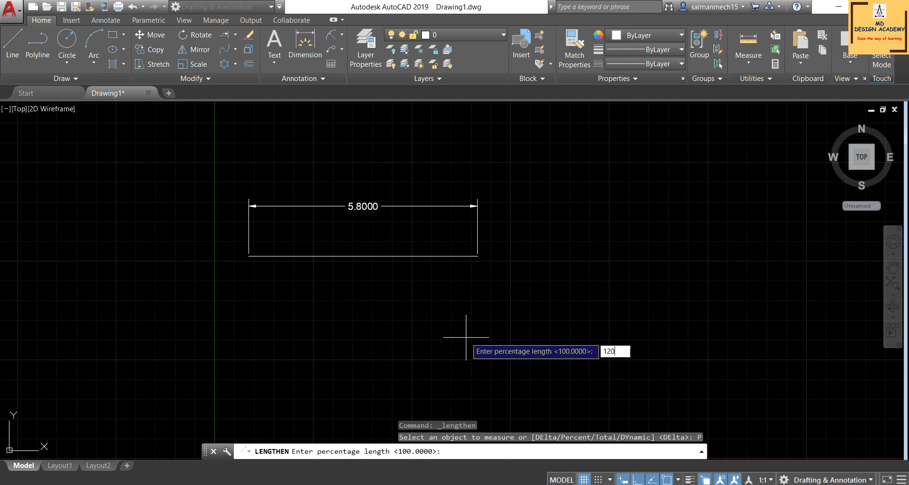
key("Return")
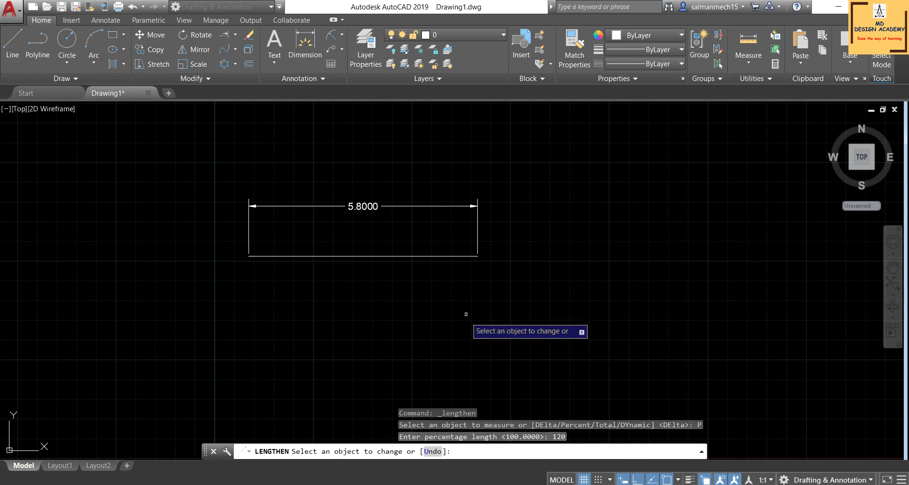
left_click(460, 256)
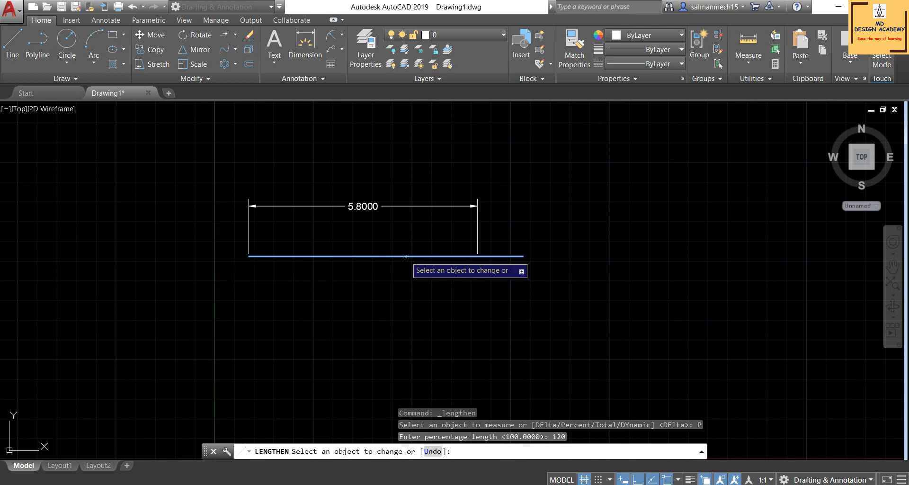
left_click(467, 256)
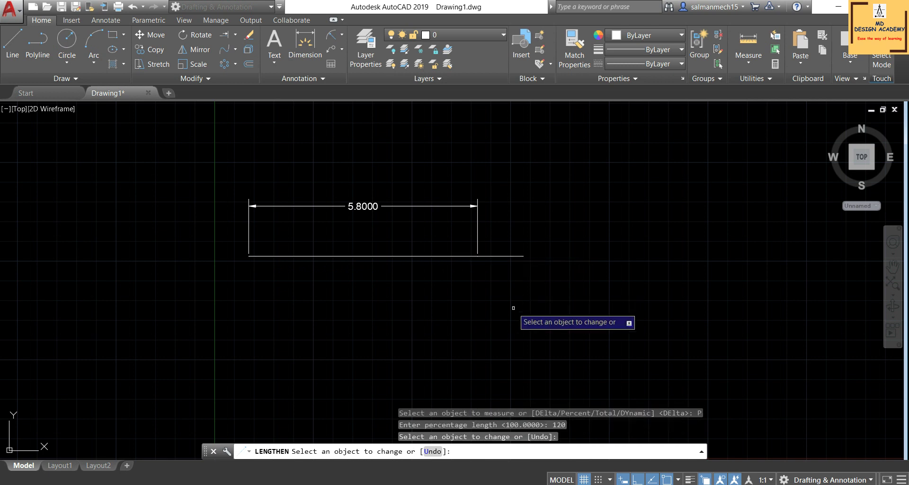
left_click(520, 257)
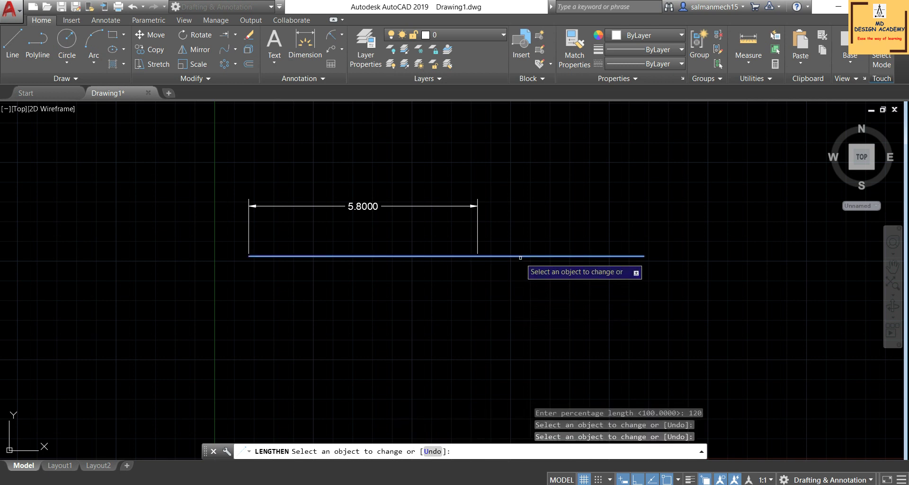
left_click(569, 257)
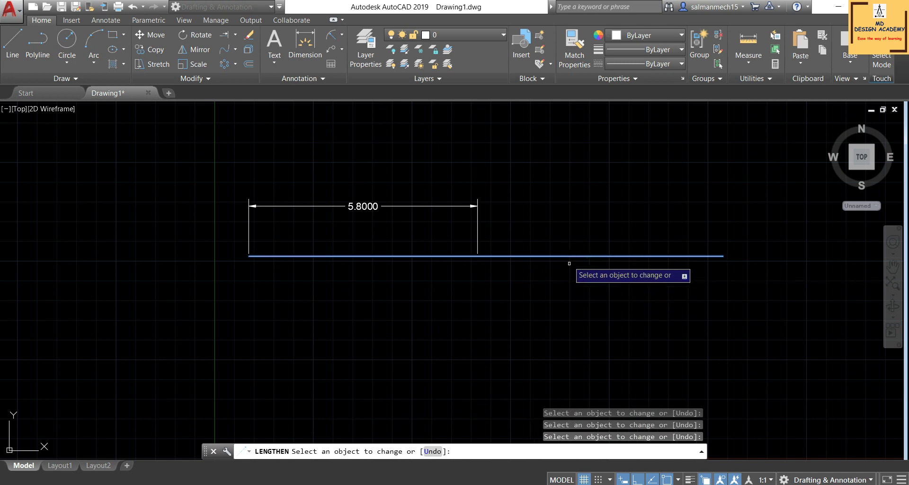
right_click(574, 348)
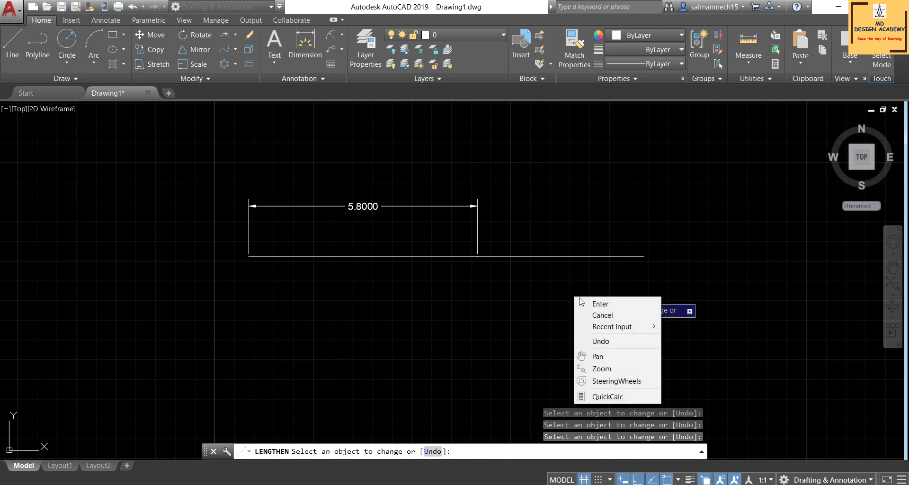
left_click(587, 355)
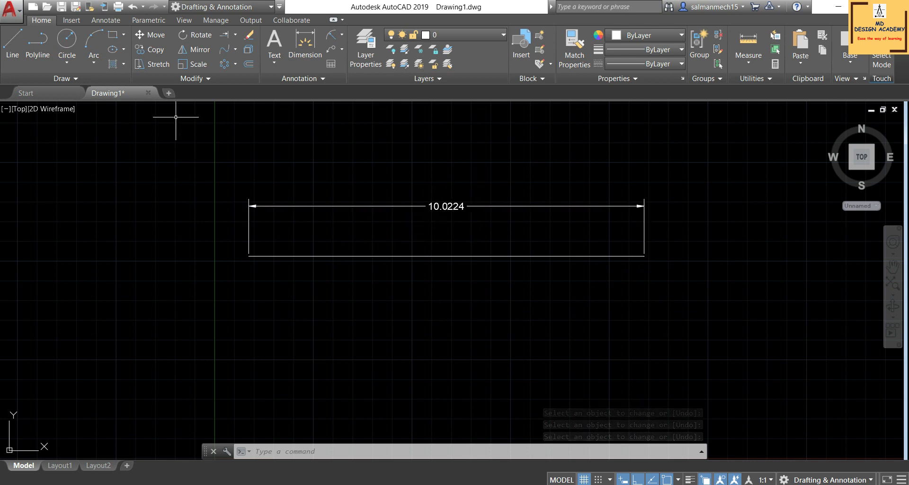
- Set the bottom line's total length to 3 with Lengthen so the dimension reads 3.0000
left_click(191, 79)
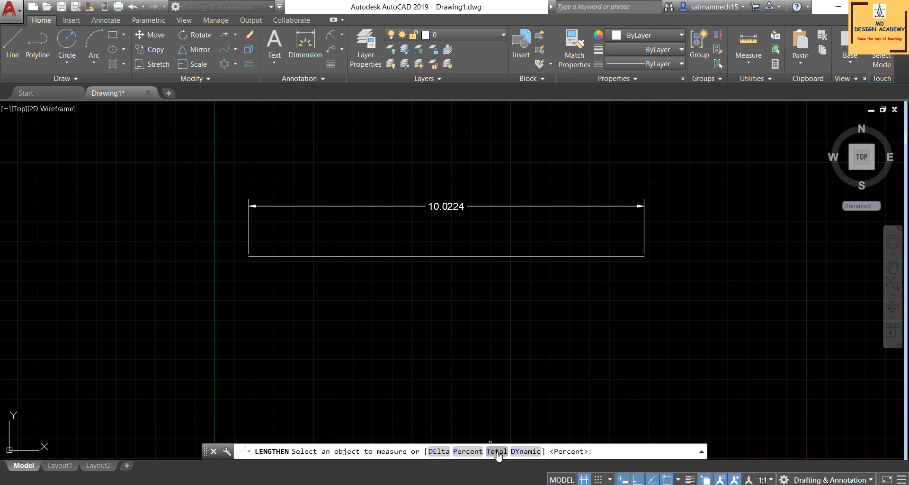
left_click(496, 451)
type("3")
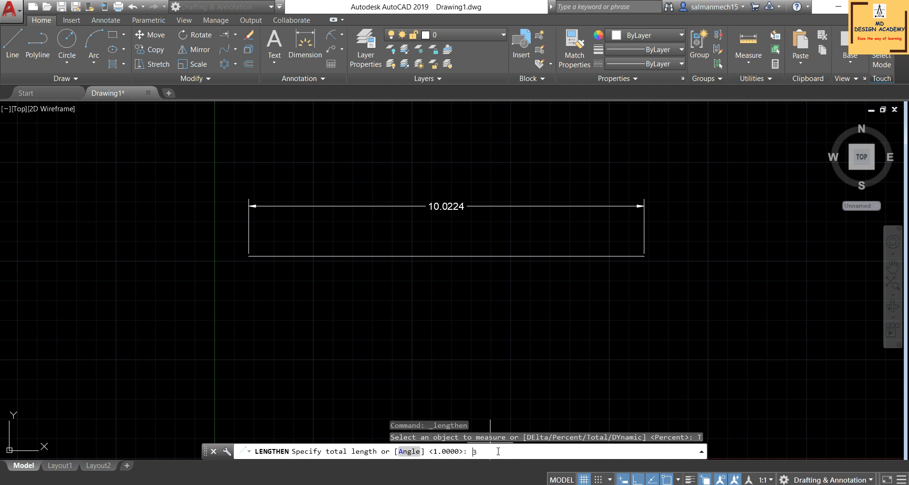
key("Return")
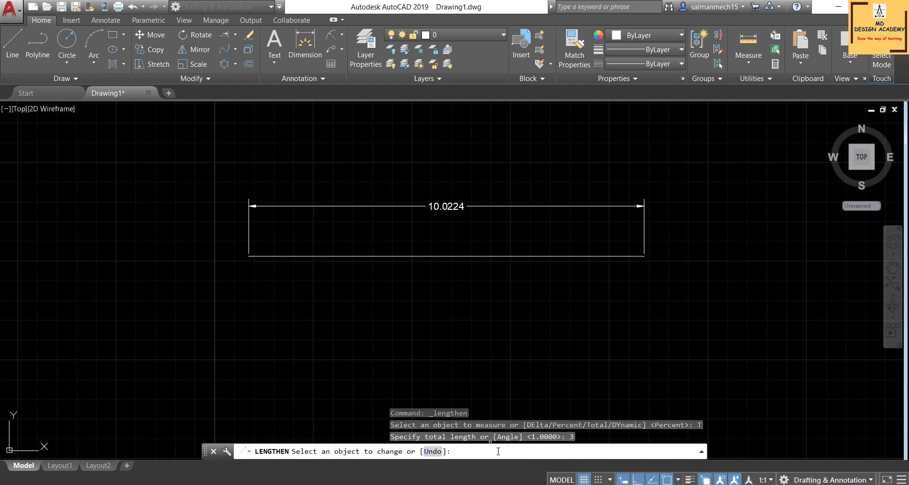
left_click(489, 256)
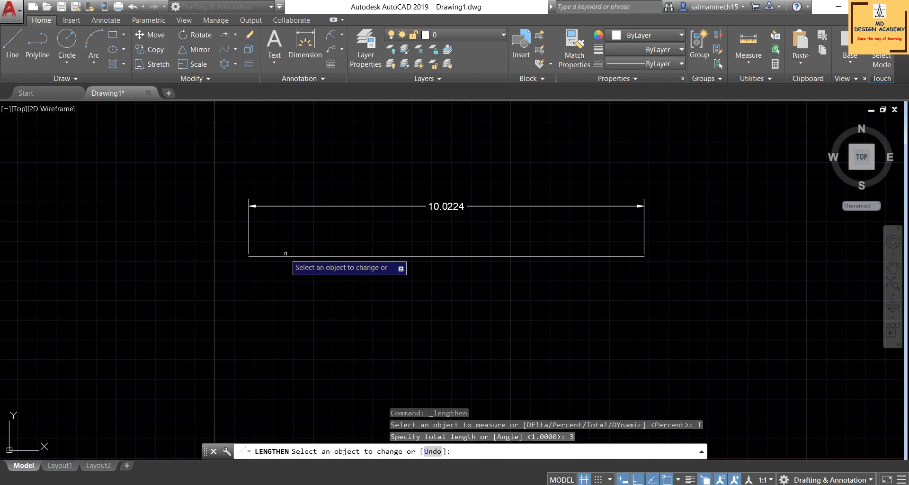
left_click(486, 255)
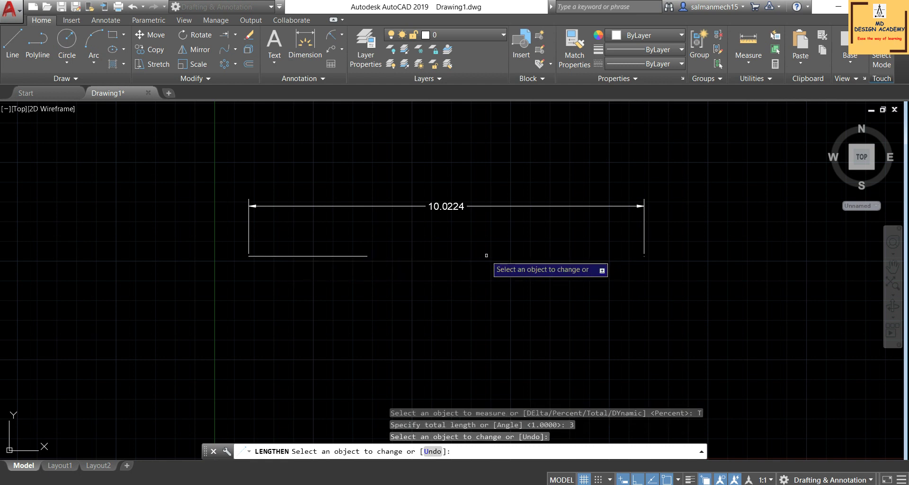
right_click(486, 256)
left_click(493, 258)
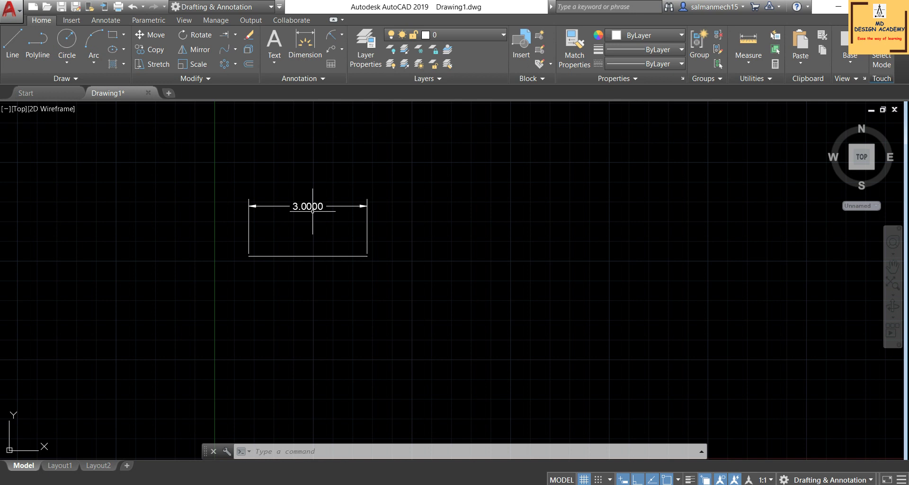
- Dynamically drag the bottom line's end out by 3 so its dimension reads 6.0000
left_click(211, 79)
left_click(180, 92)
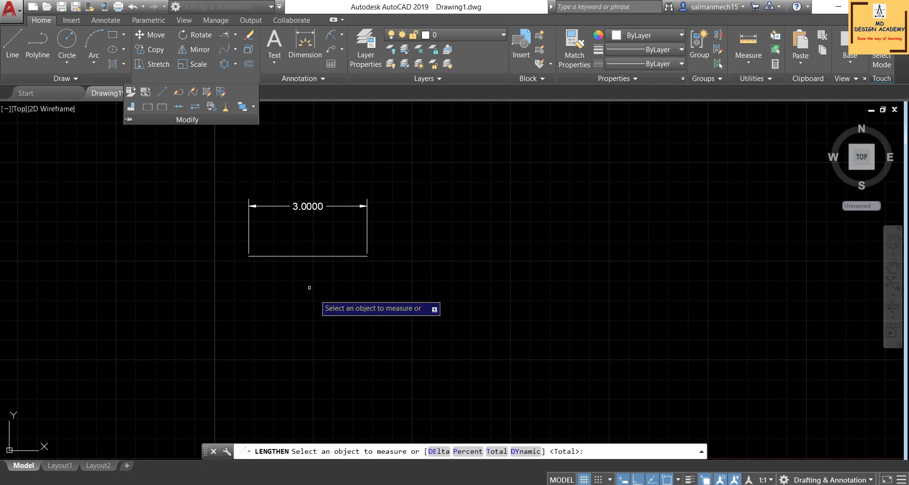
left_click(524, 451)
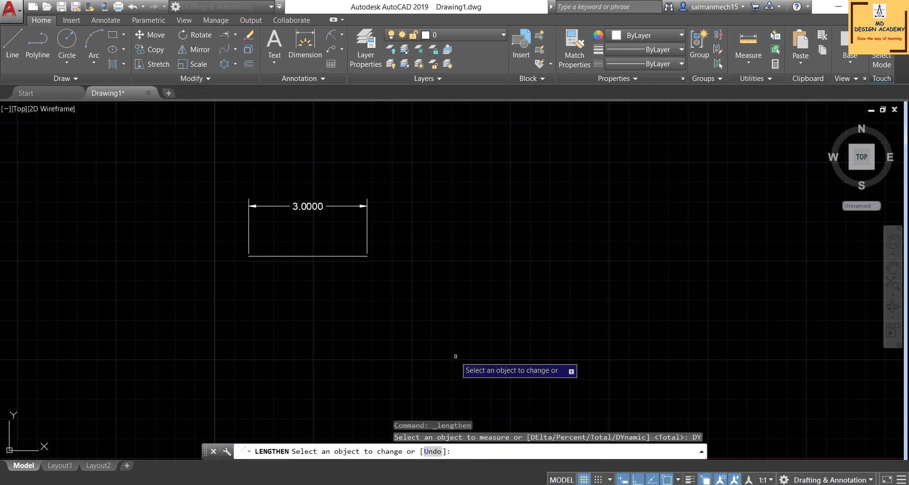
left_click(352, 256)
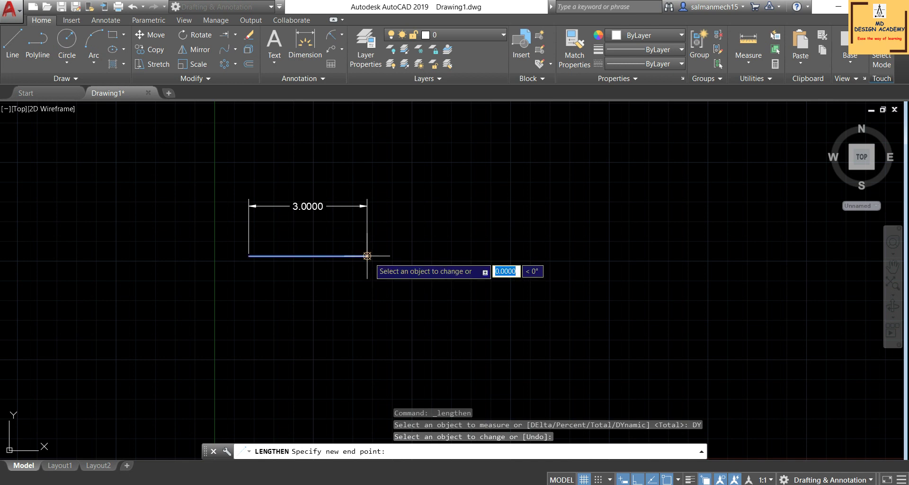
left_click(367, 256)
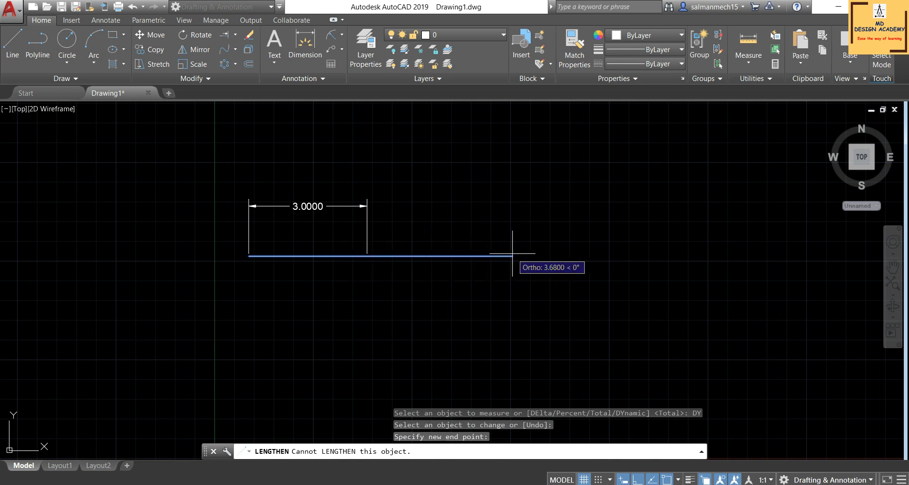
type("3")
key("Return")
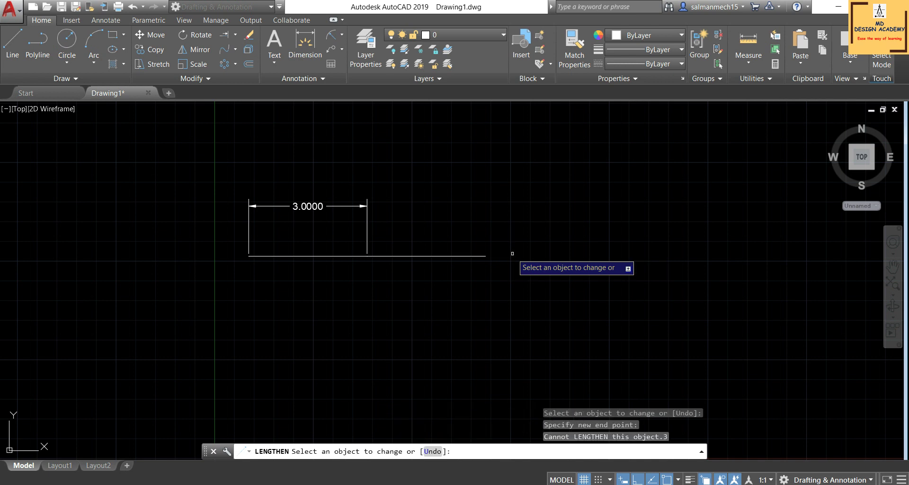
right_click(512, 253)
left_click(549, 260)
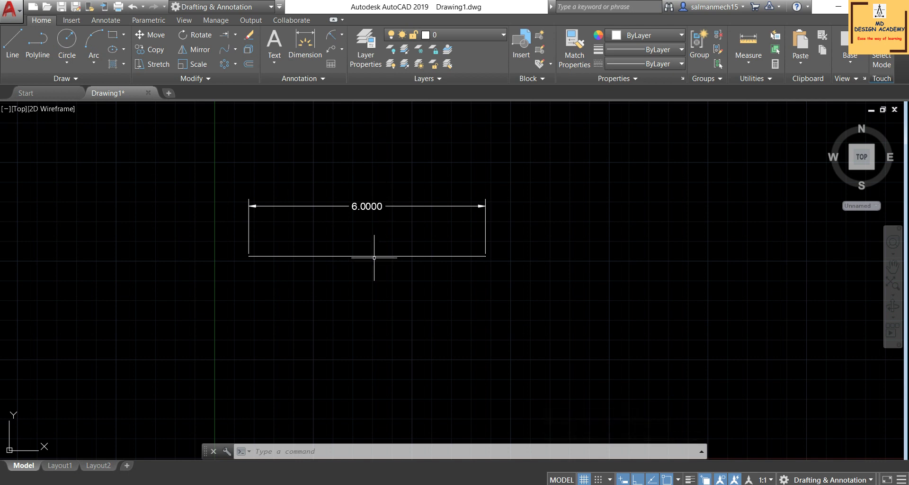
- Break the bottom line between points near its left end and right side, leaving a gap
left_click(205, 82)
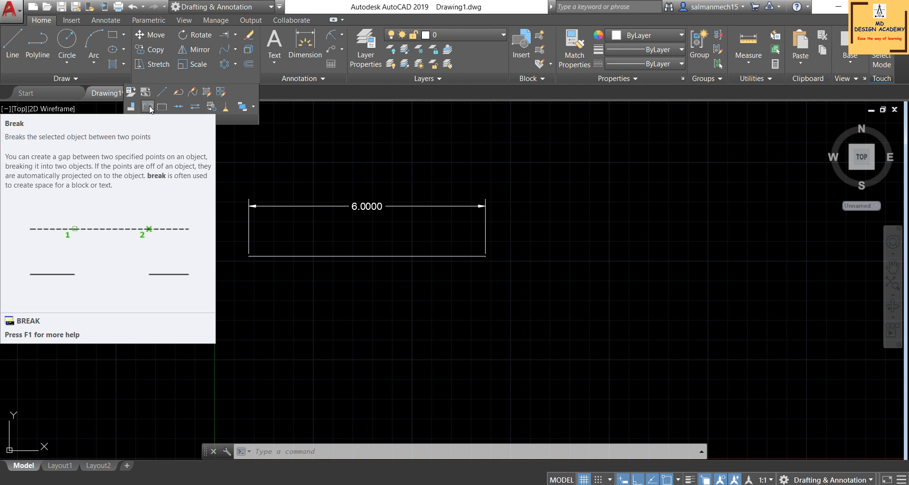
left_click(149, 106)
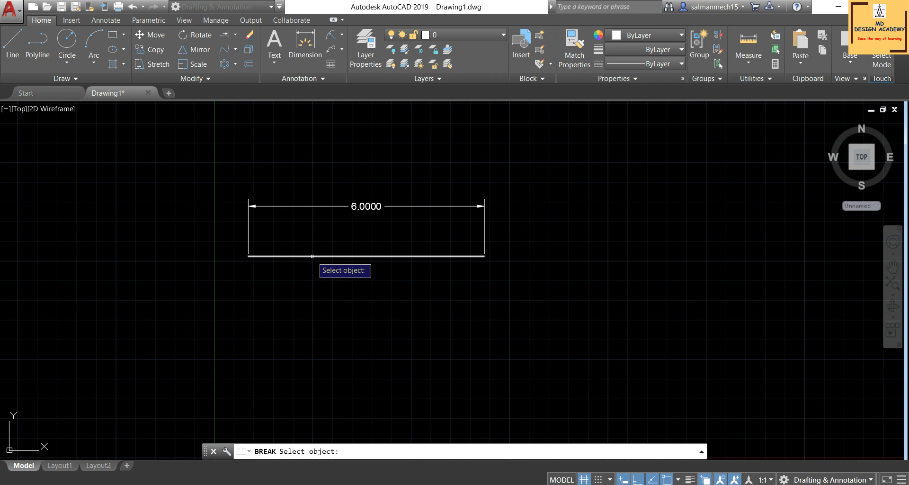
left_click(312, 256)
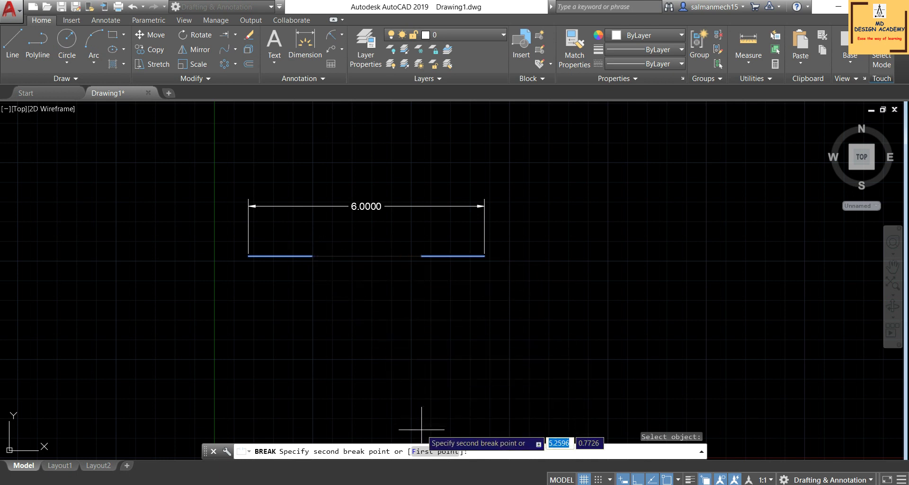
left_click(419, 452)
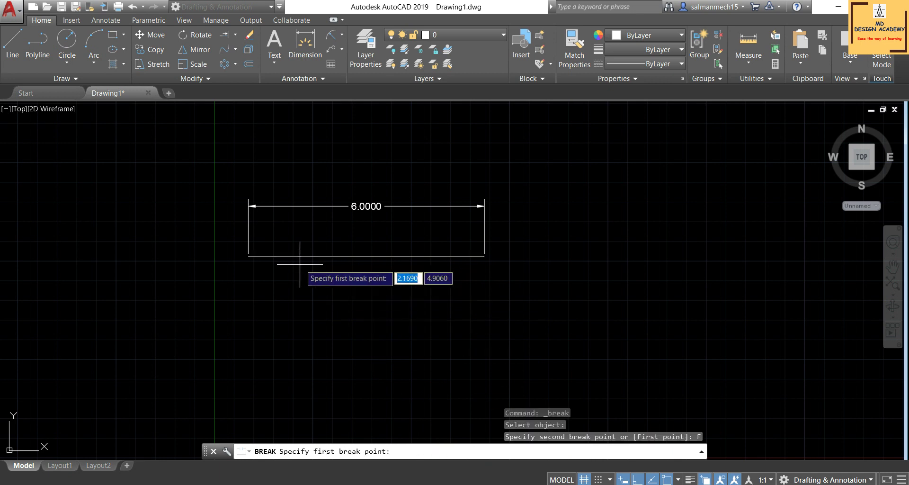
scroll(266, 255, "up", 4)
left_click(265, 254)
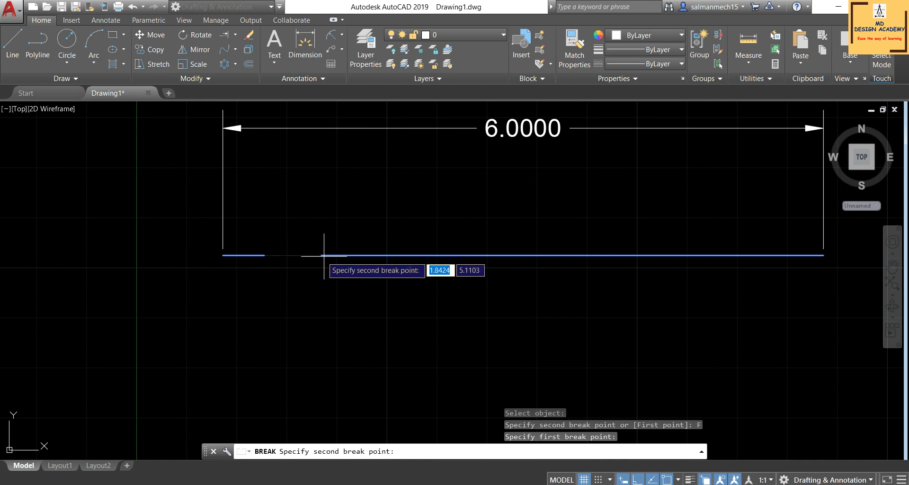
left_click(563, 254)
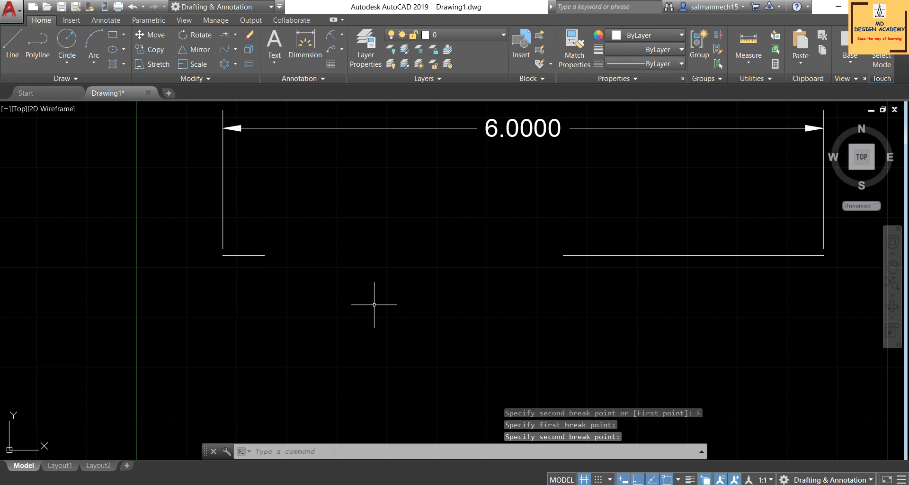
- Split the right-hand bottom segment at a single point with Break at Point
scroll(374, 304, "up", 2)
scroll(373, 304, "down", 2)
scroll(374, 305, "down", 2)
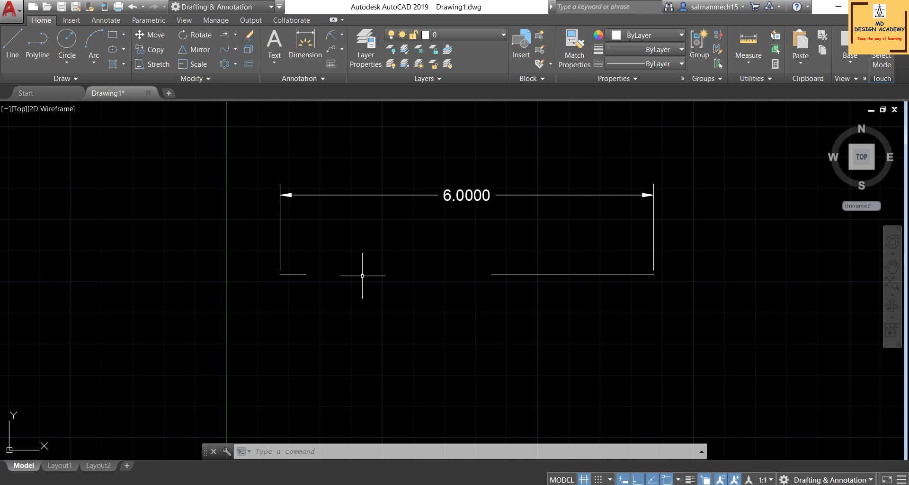
scroll(336, 280, "down", 2)
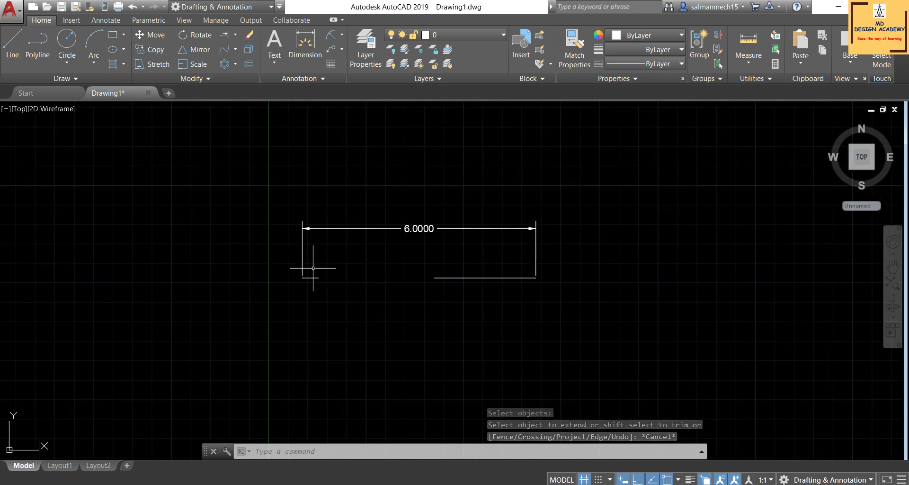
left_click(189, 79)
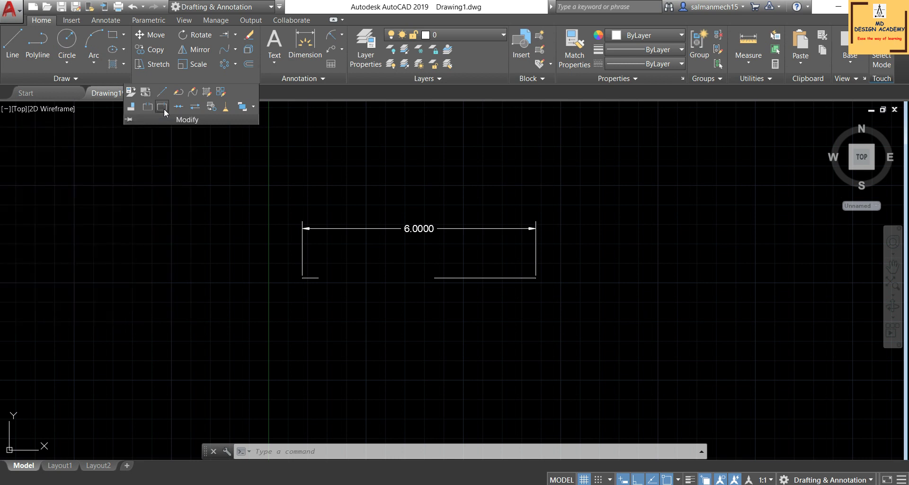
left_click(164, 108)
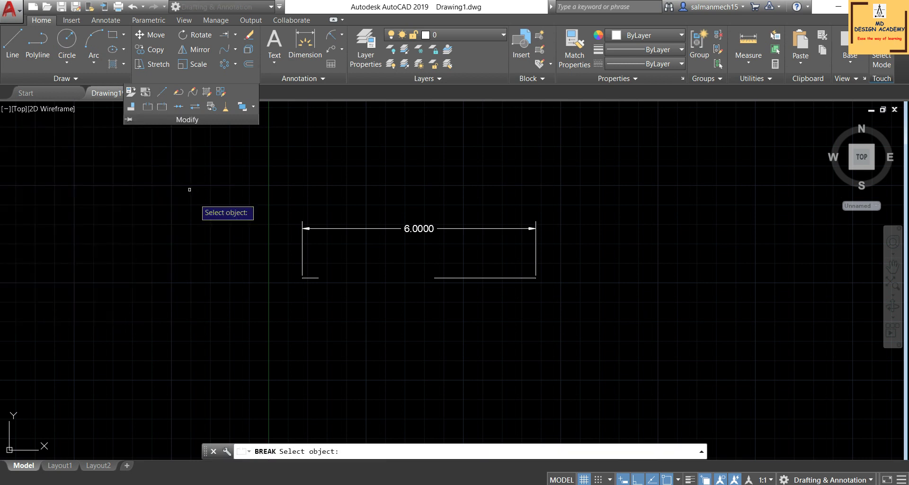
left_click(485, 277)
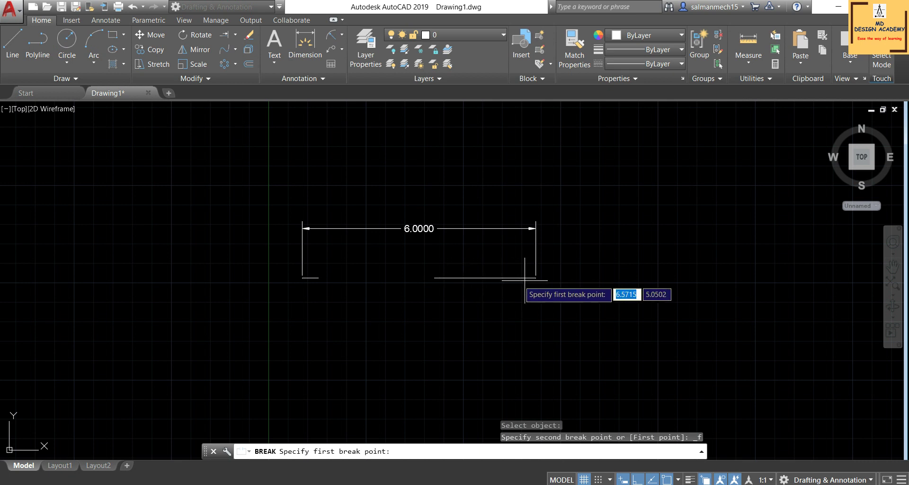
scroll(525, 280, "up", 2)
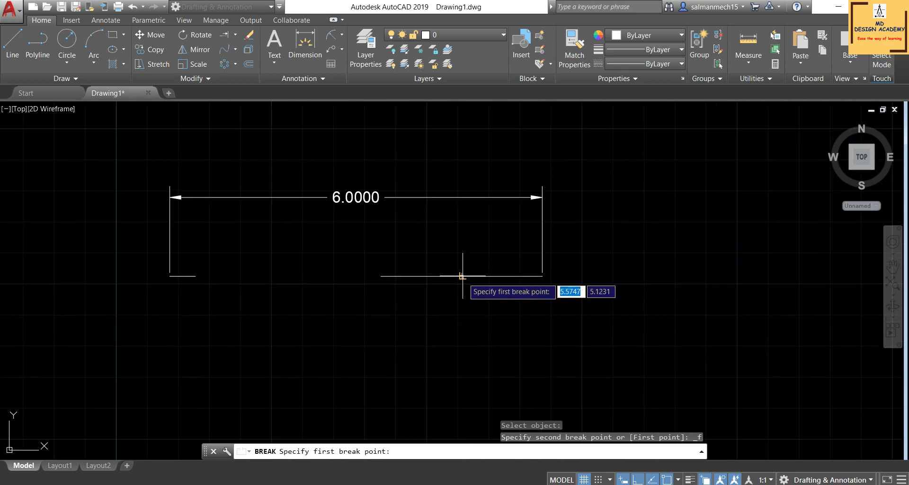
left_click(607, 288)
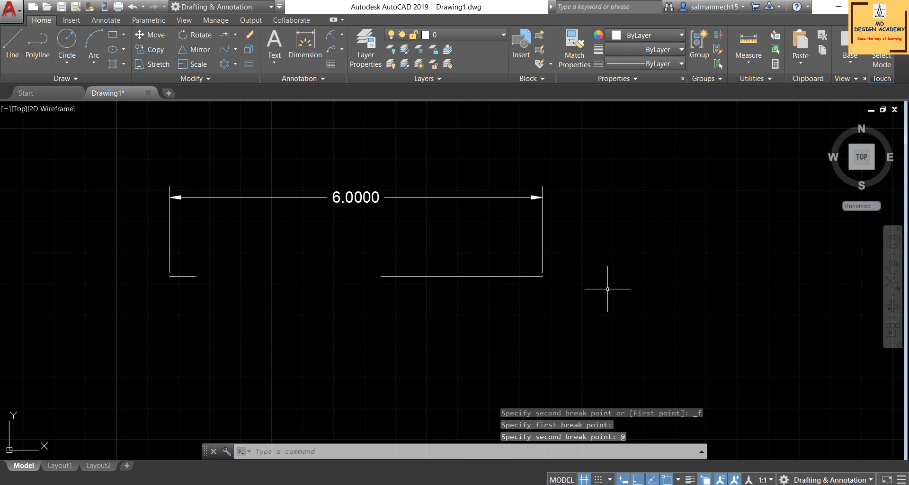
left_click(502, 275)
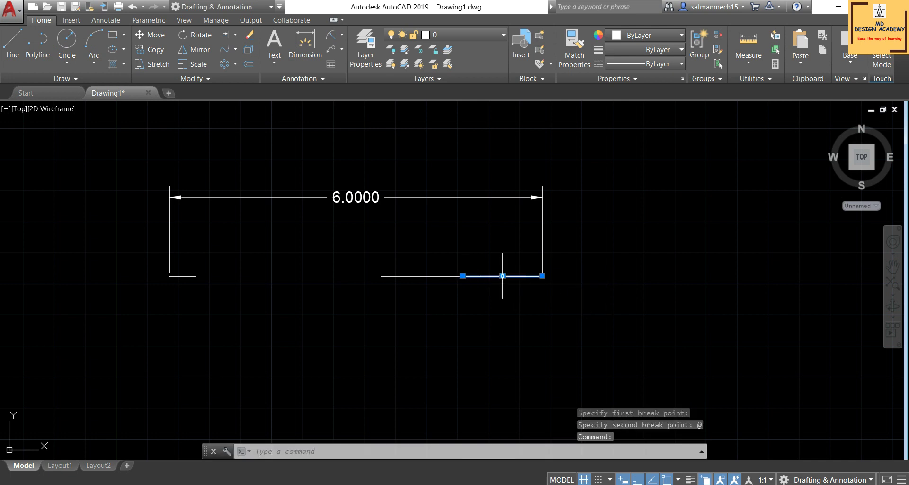
left_click(439, 277)
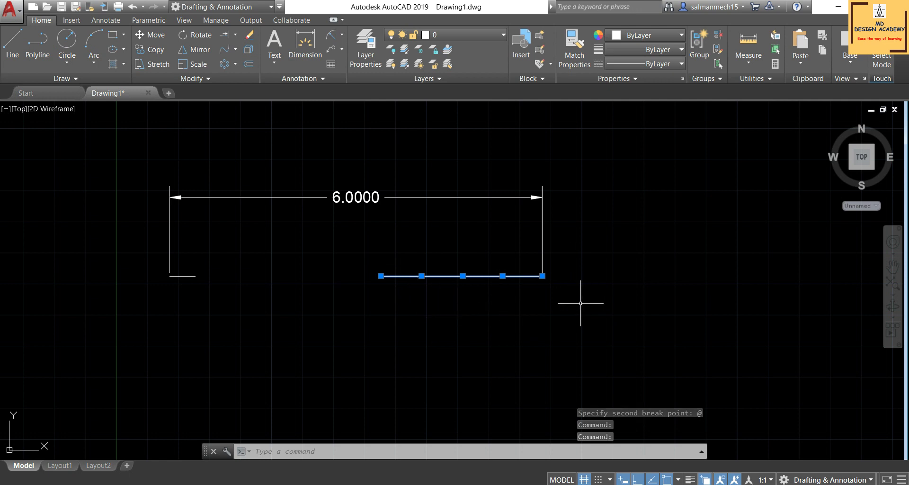
key("Escape")
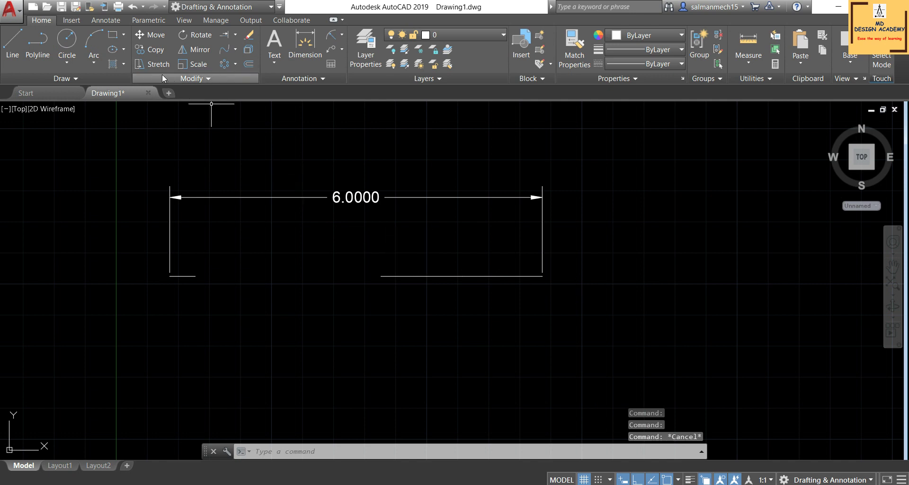
- Join the three bottom line pieces, picked with a crossing window, into one line
left_click(173, 79)
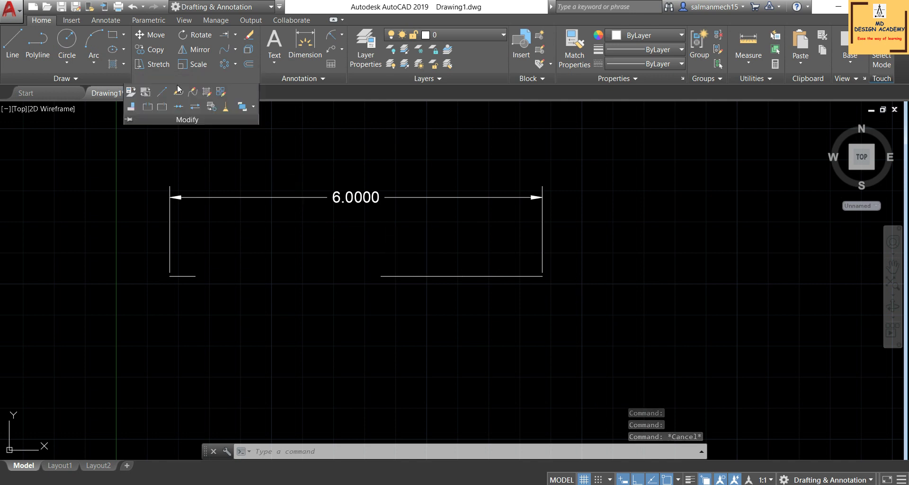
left_click(178, 109)
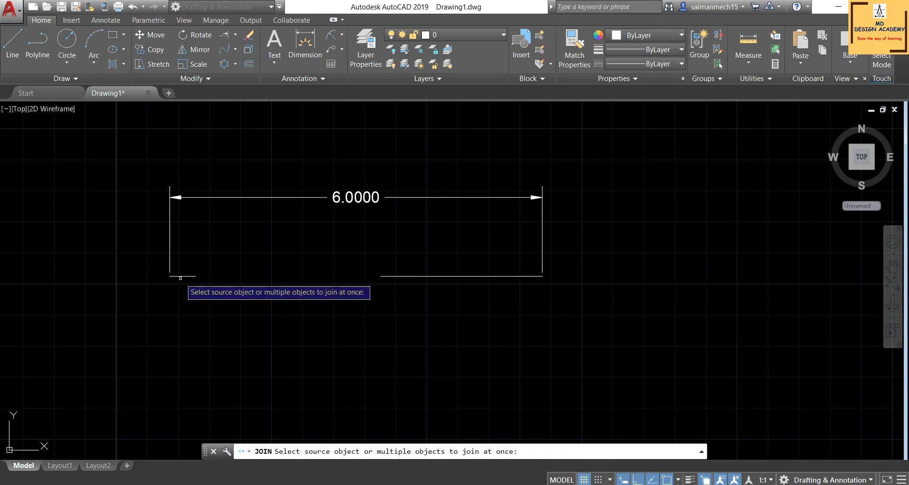
left_click(534, 338)
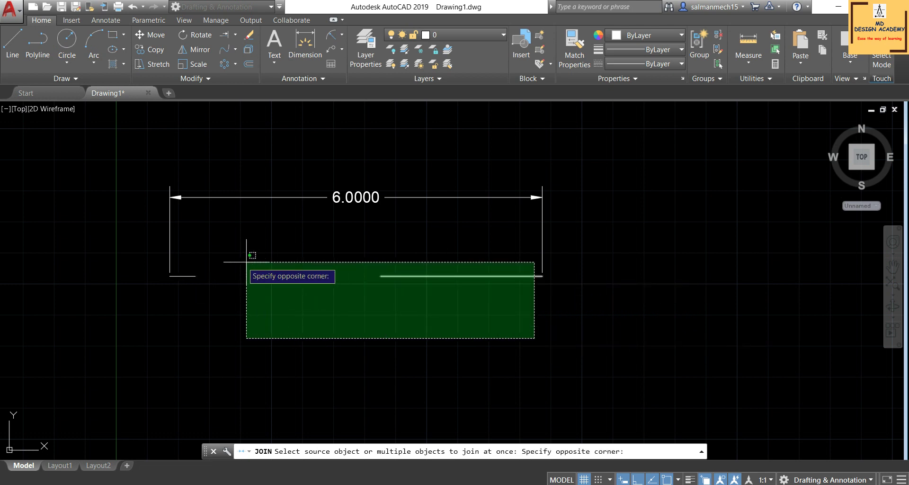
left_click(191, 258)
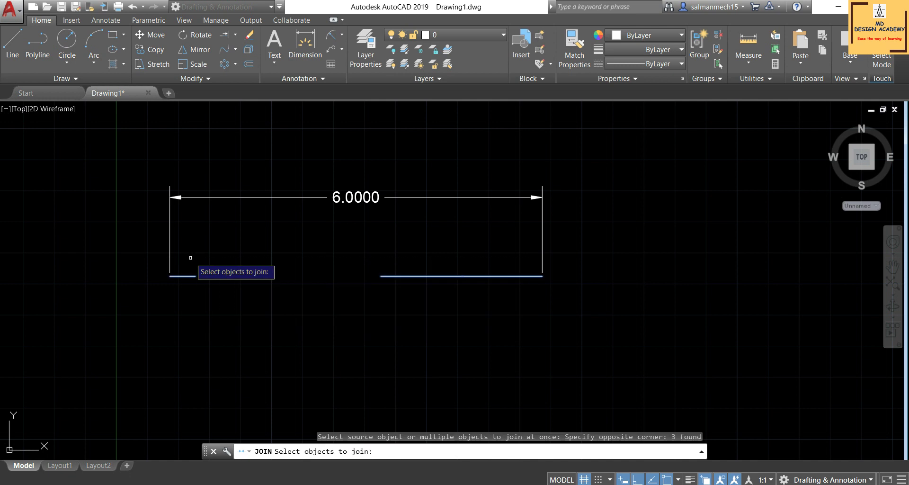
key("Return")
left_click(300, 275)
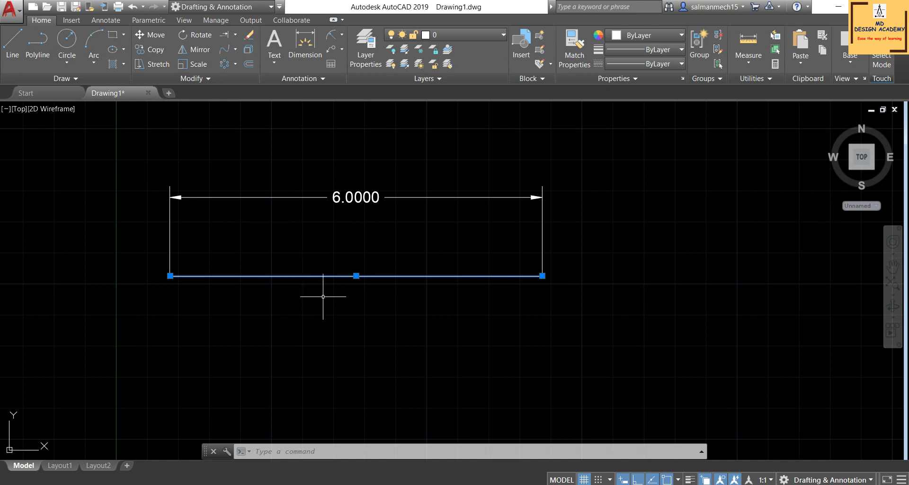
left_click(192, 79)
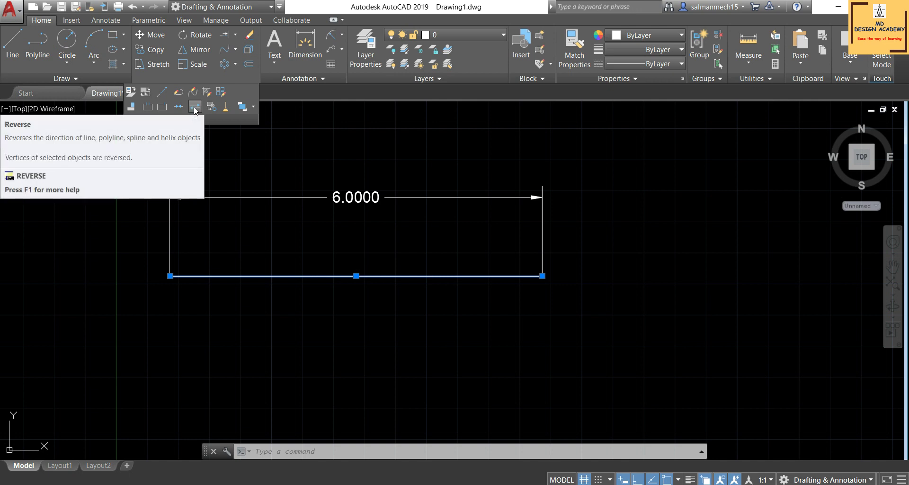
- Draw a three-point S-shaped spline below the rectangle with Ortho turned off
left_click(334, 146)
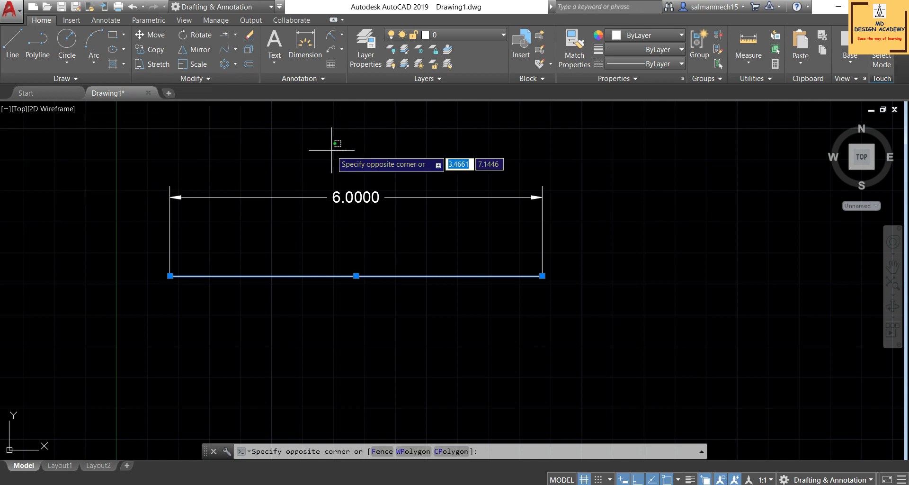
left_click(331, 150)
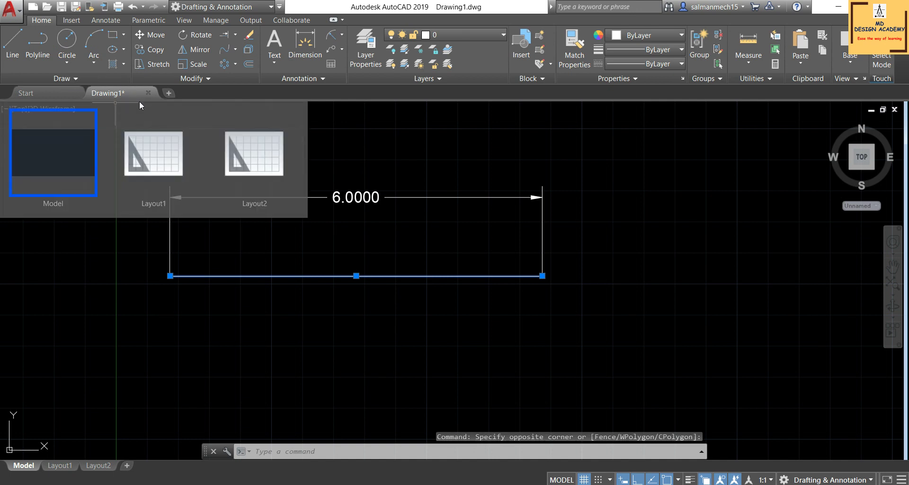
left_click(77, 80)
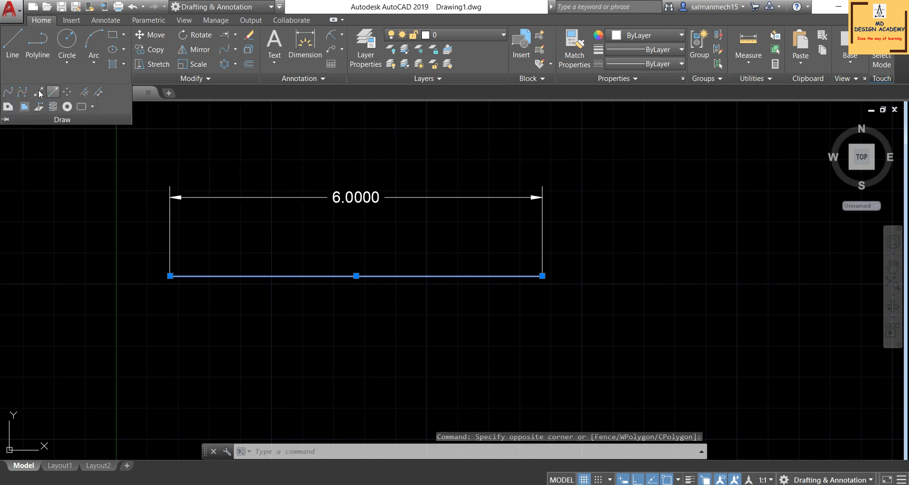
left_click(9, 93)
scroll(238, 178, "down", 6)
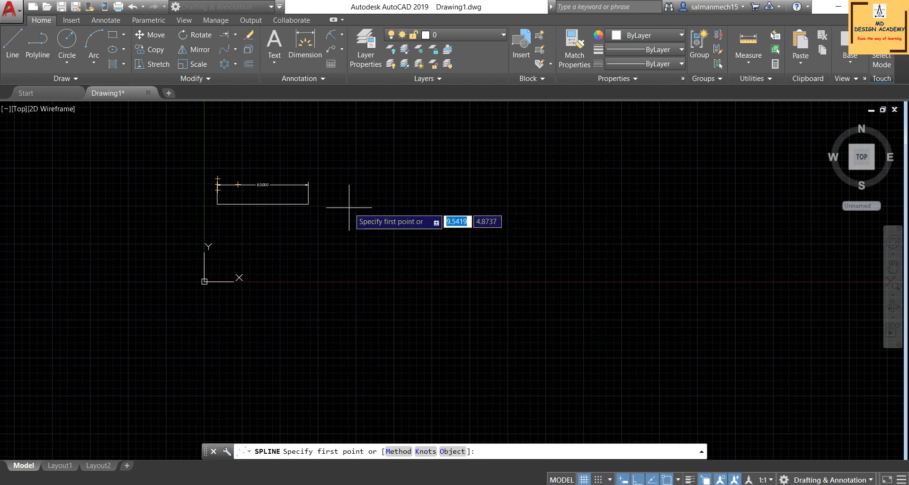
scroll(373, 193, "up", 4)
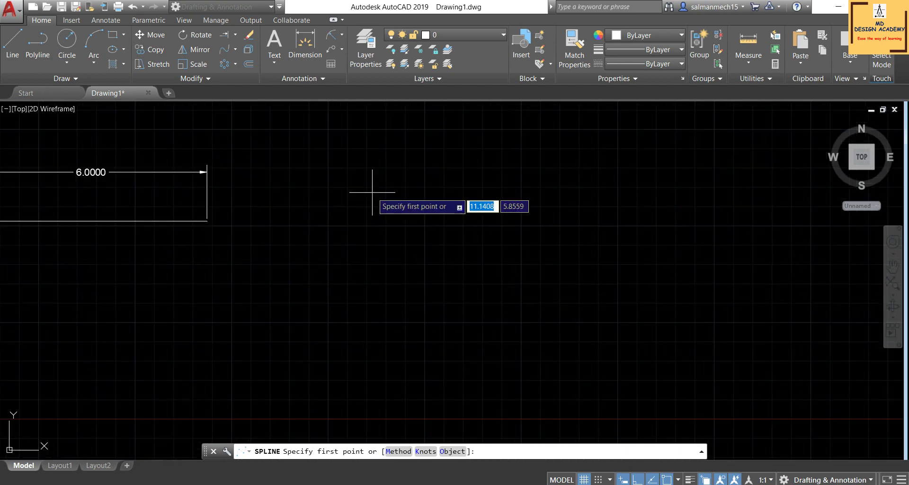
left_click(135, 330)
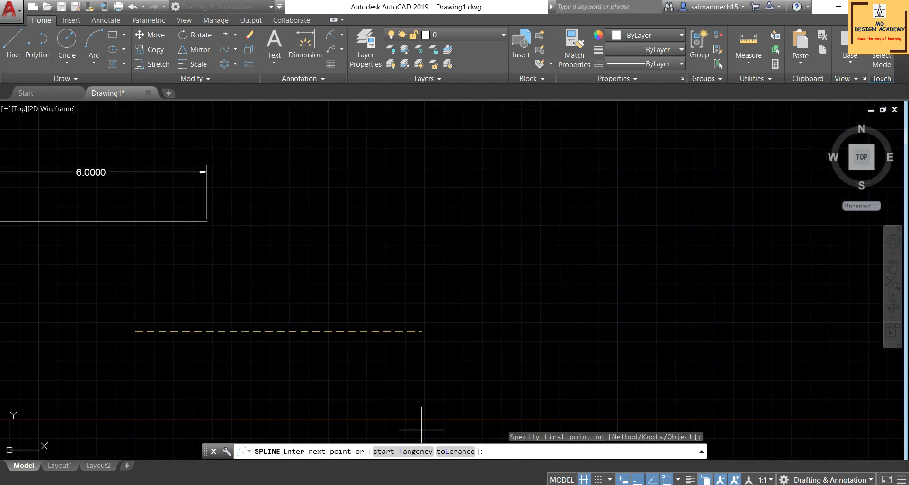
key("F8")
left_click(254, 258)
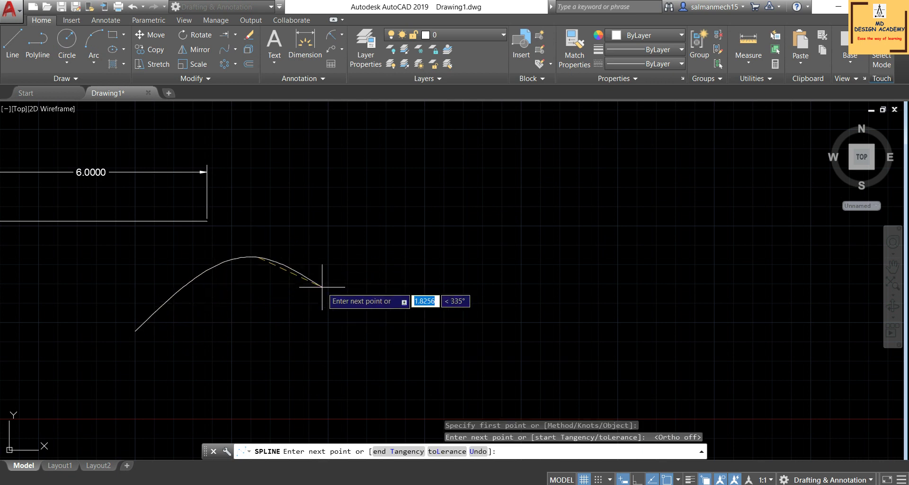
left_click(381, 324)
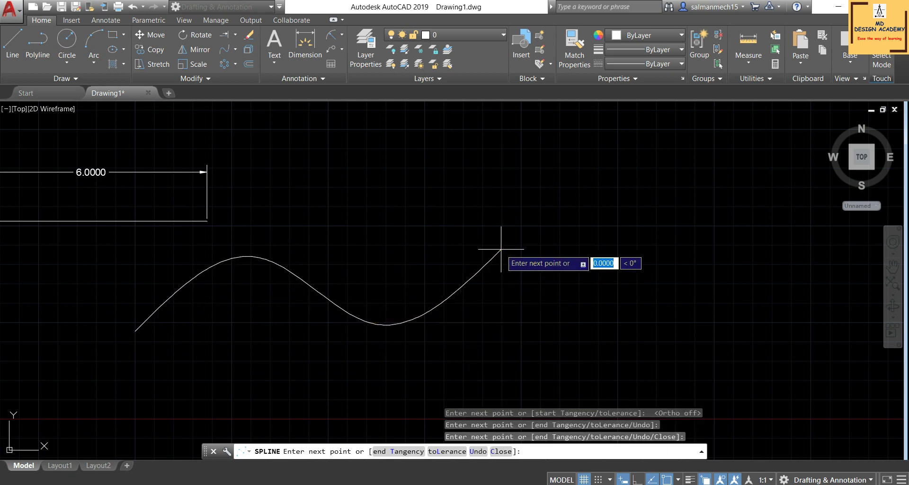
right_click(500, 249)
left_click(520, 255)
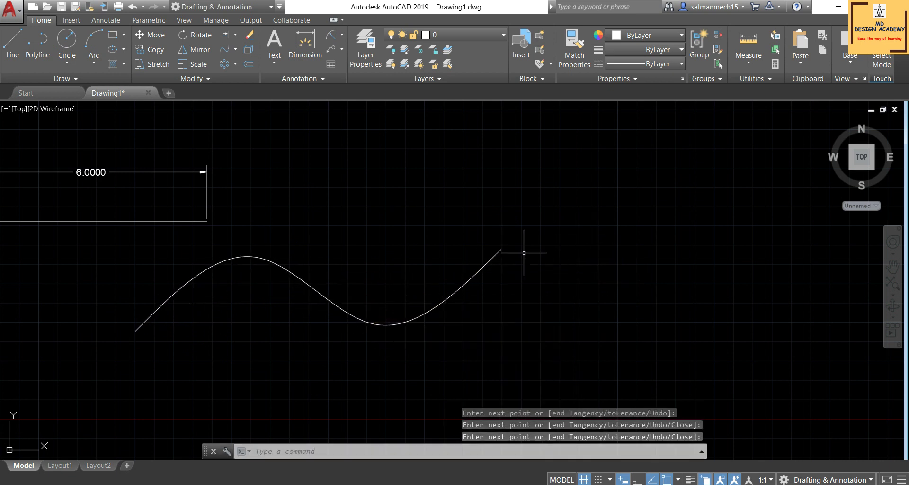
- Select the spline, look at its fit and control vertex options, then deselect it
left_click(482, 268)
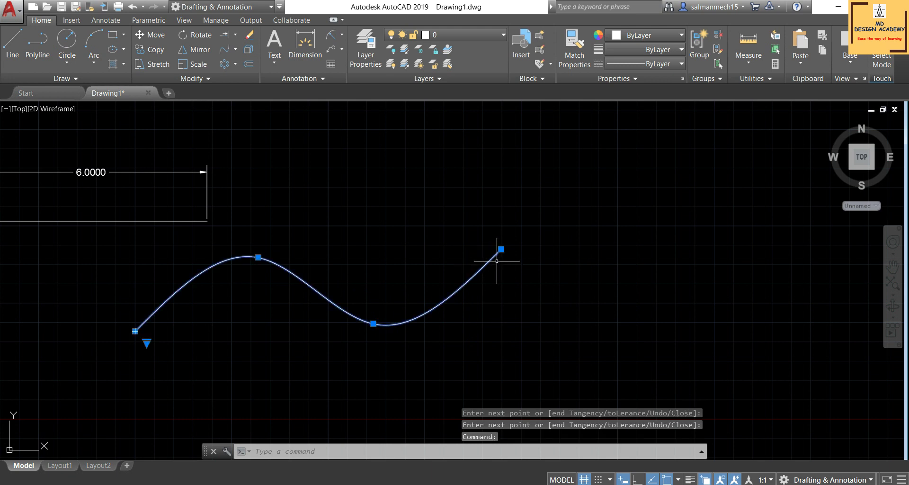
left_click(146, 341)
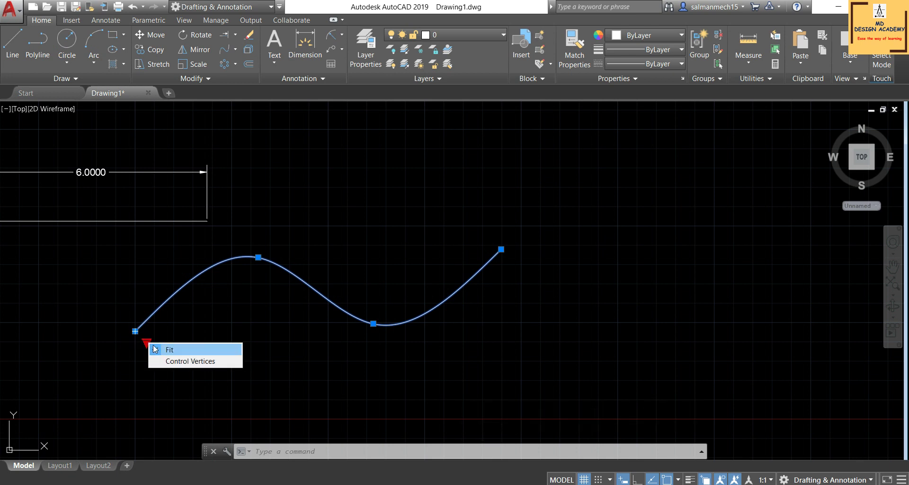
left_click(146, 340)
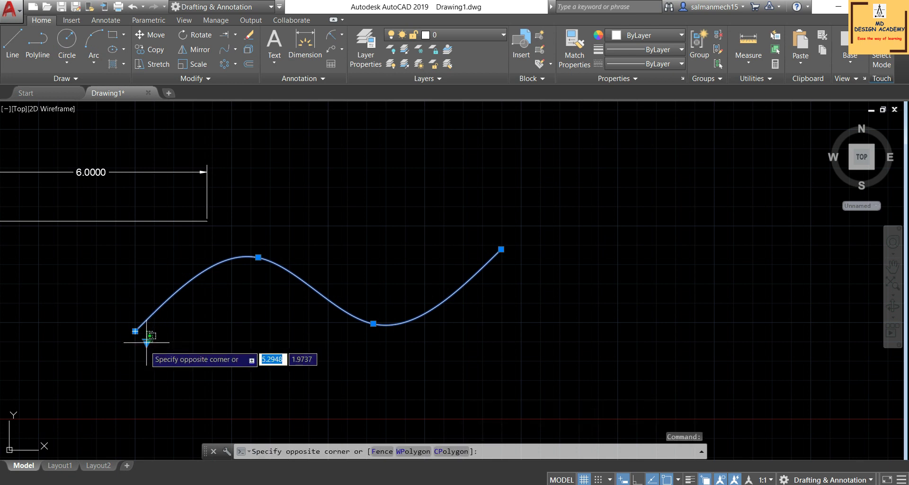
left_click(138, 362)
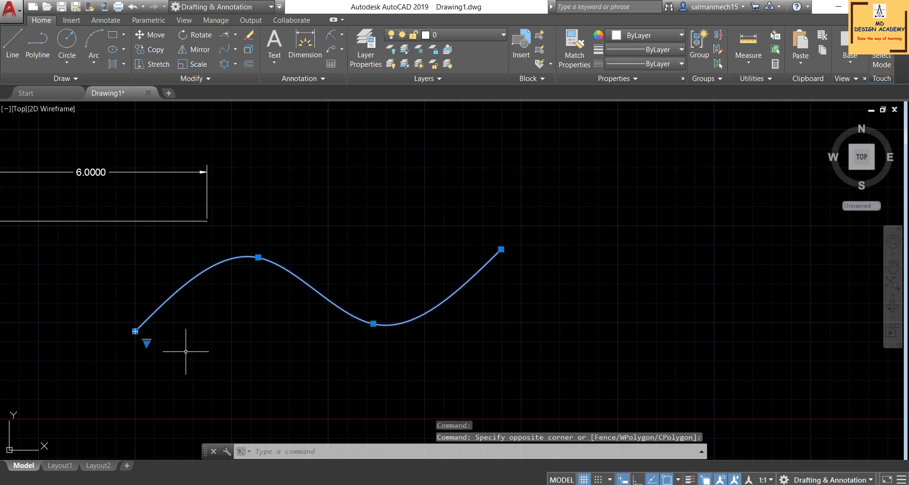
key("Escape")
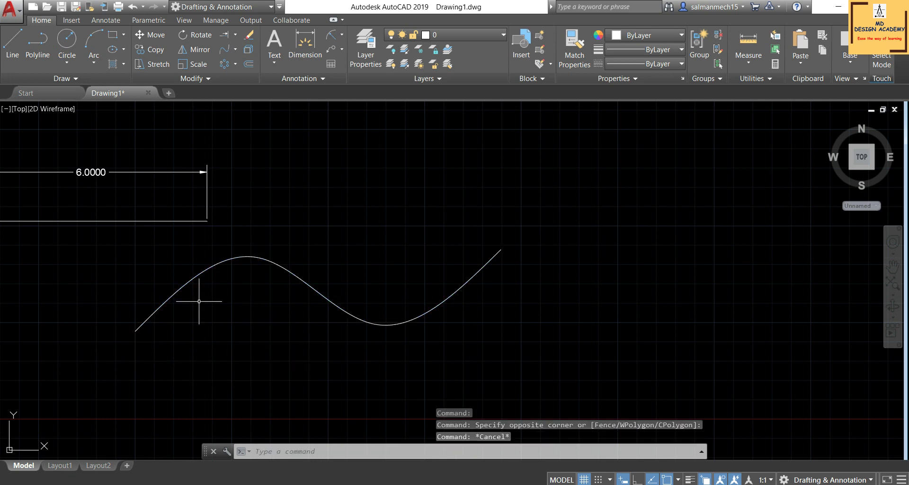
- Reverse the wave spline's direction with REVERSE and check its grips
left_click(200, 77)
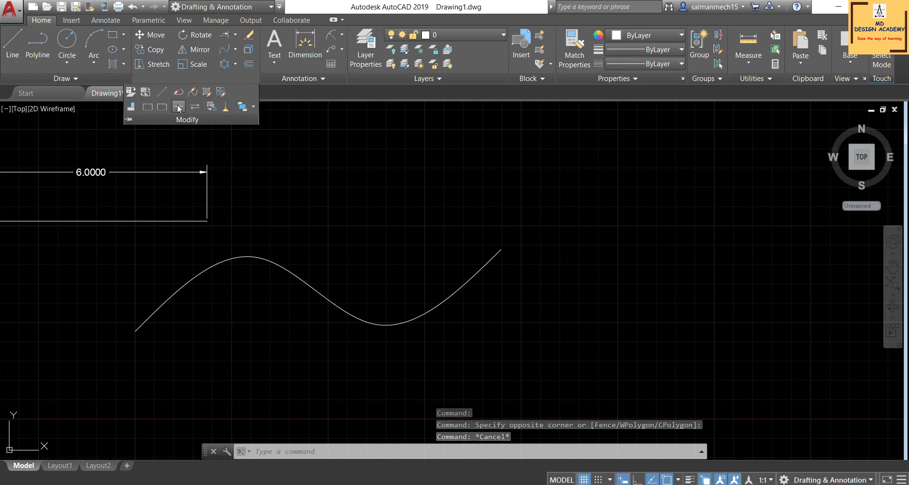
left_click(194, 107)
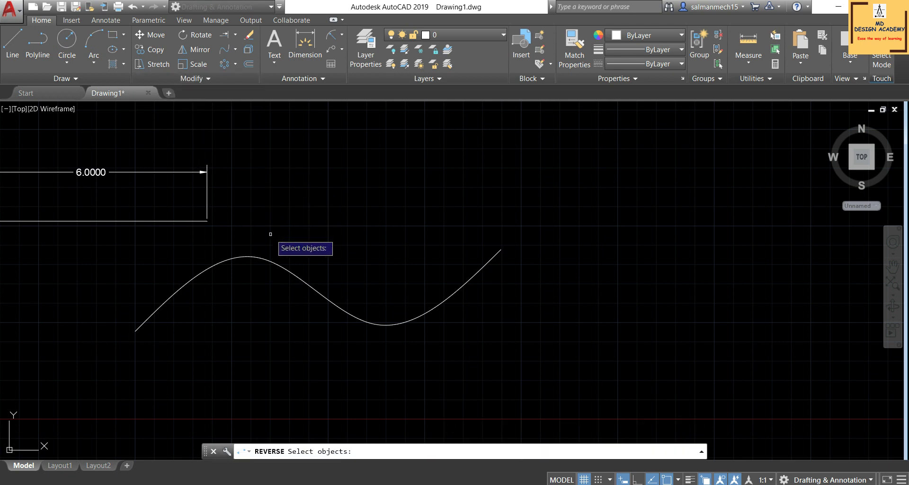
left_click(262, 259)
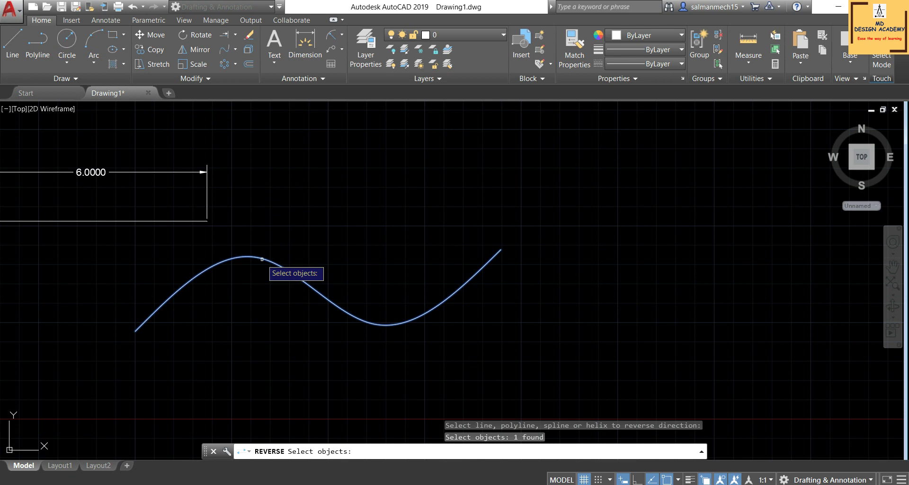
key("Return")
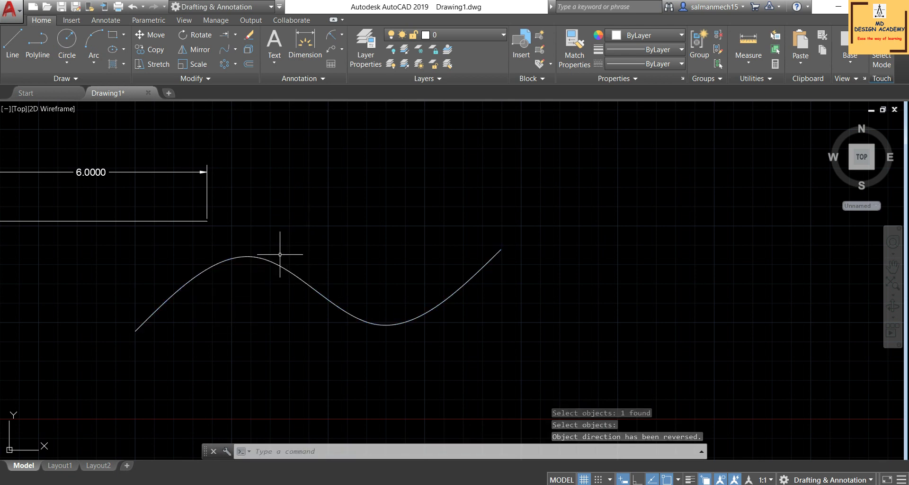
left_click(277, 263)
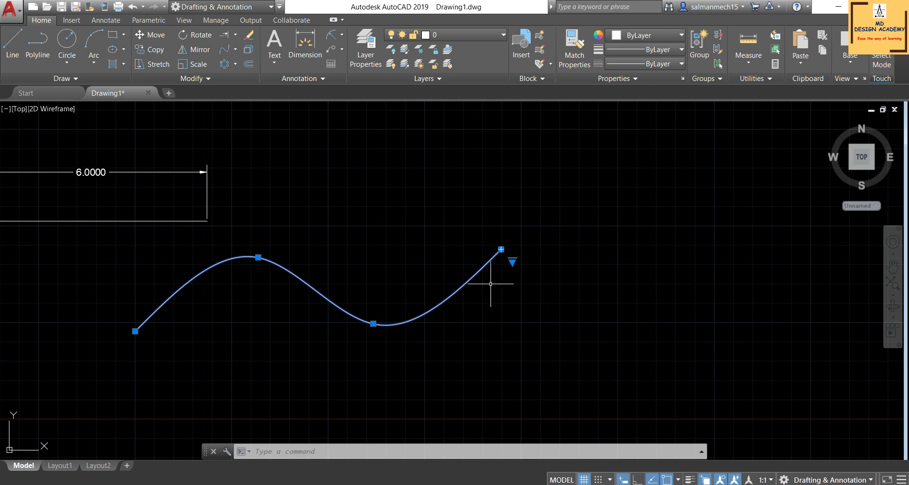
key("Escape")
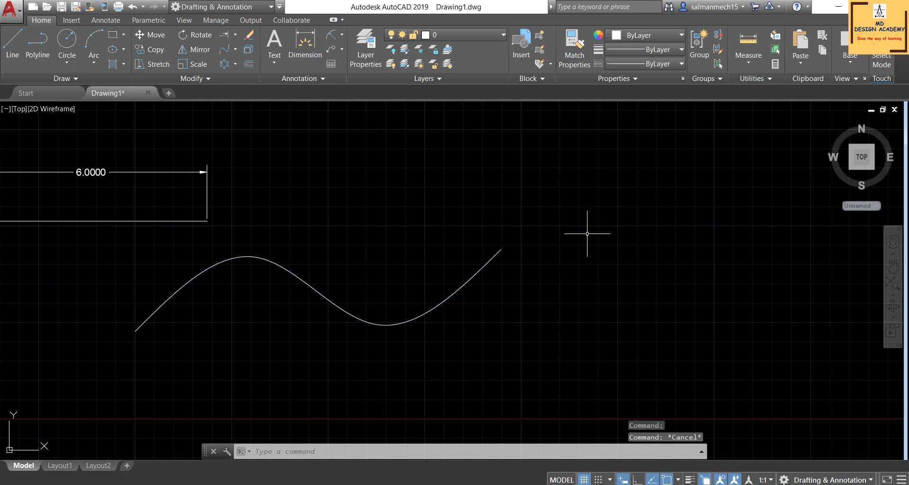
left_click(200, 78)
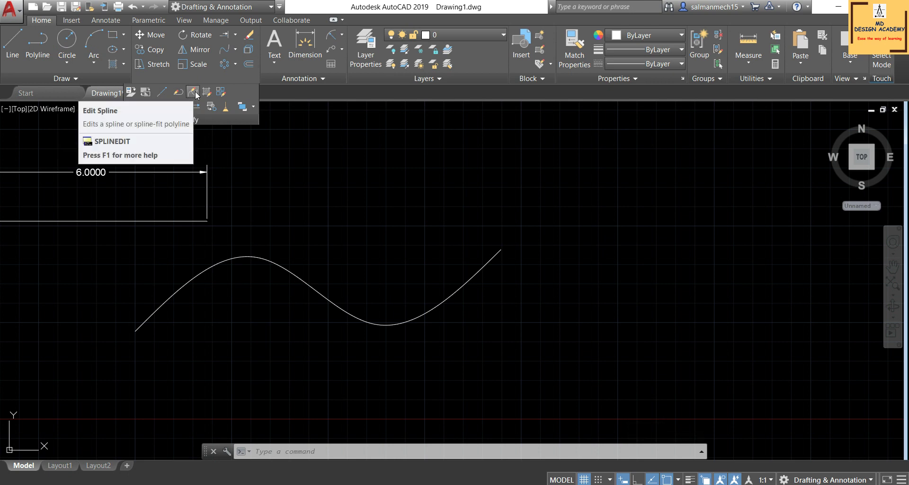
left_click(195, 92)
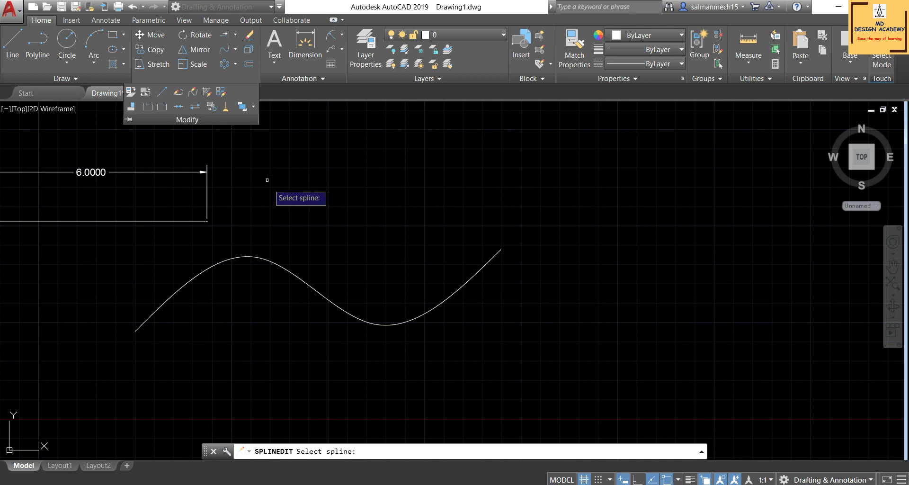
left_click(262, 257)
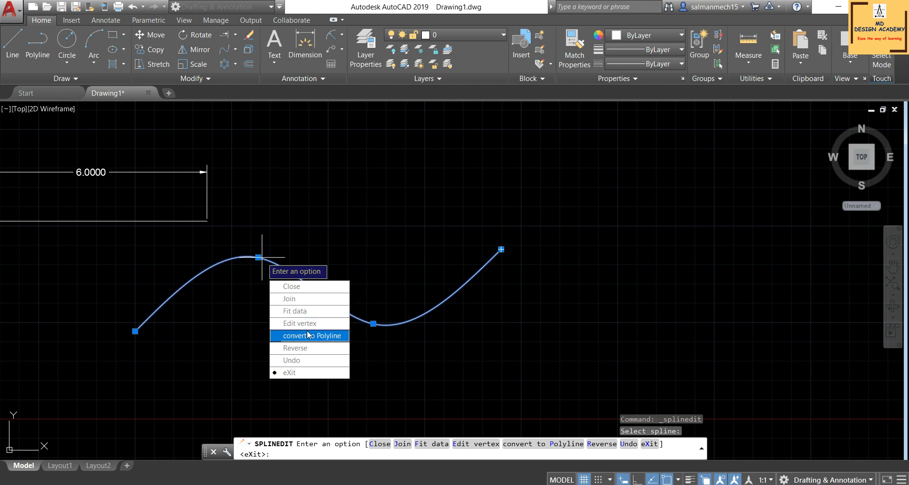
left_click(311, 325)
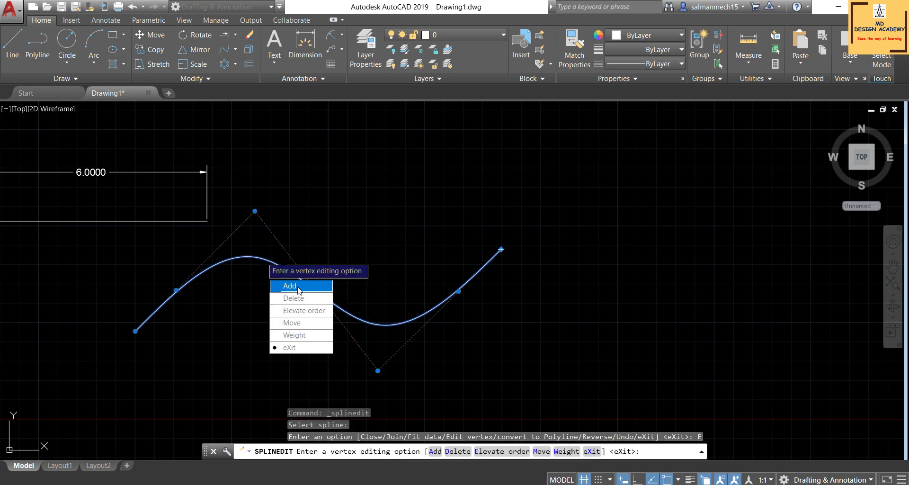
left_click(299, 289)
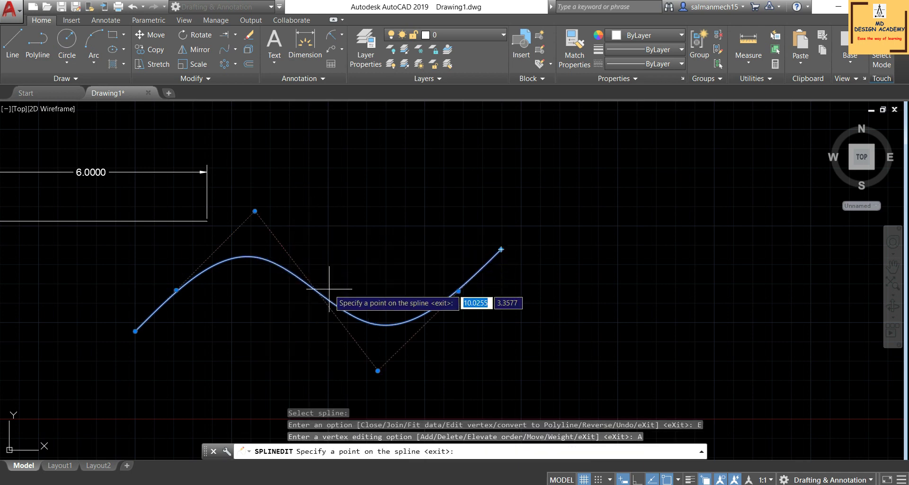
left_click(353, 273)
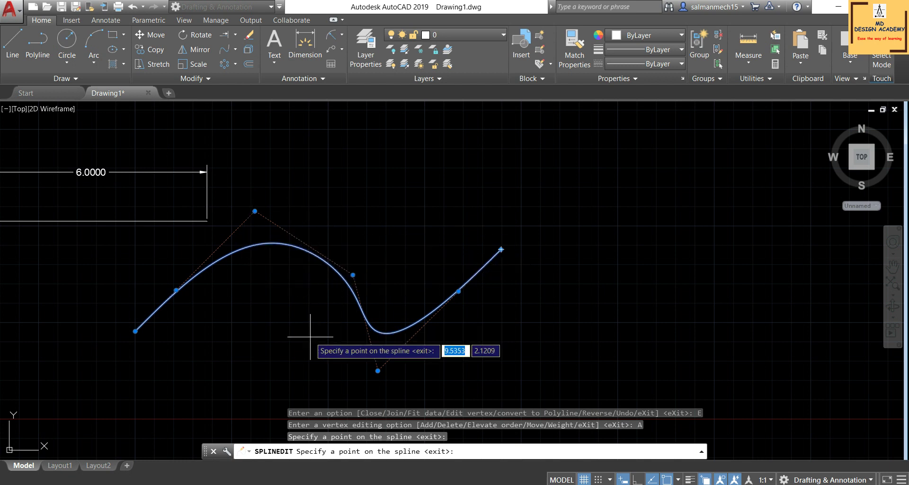
left_click(196, 79)
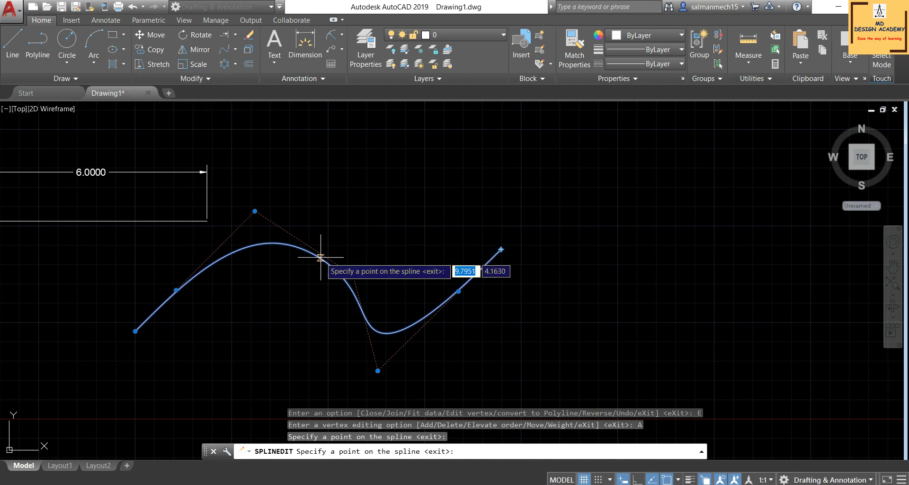
key("Escape")
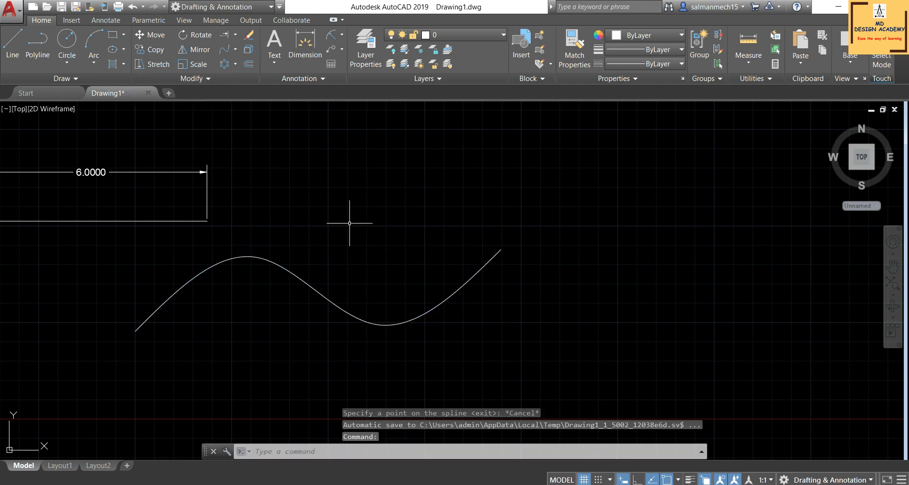
left_click(195, 80)
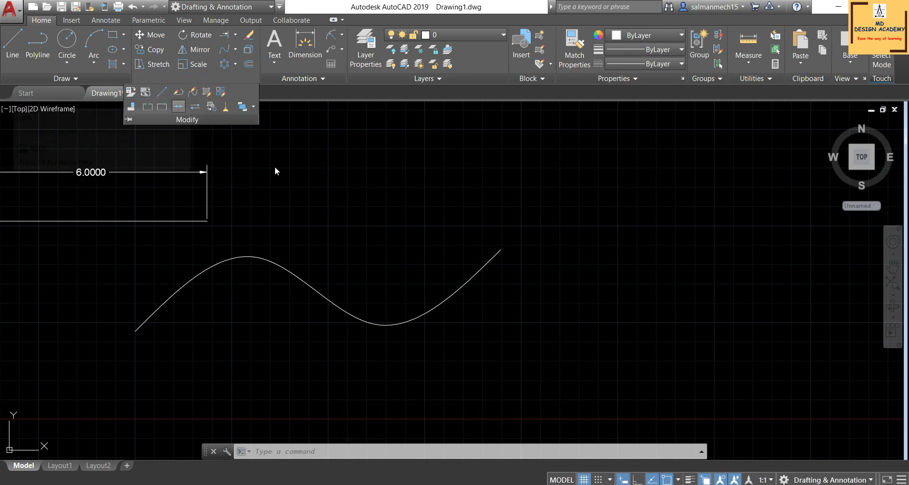
- Draw a small rectangle from four orthogonal LINE segments below the spline, with Ortho on
left_click(285, 182)
scroll(285, 182, "up", 2)
scroll(294, 179, "down", 4)
scroll(239, 194, "up", 2)
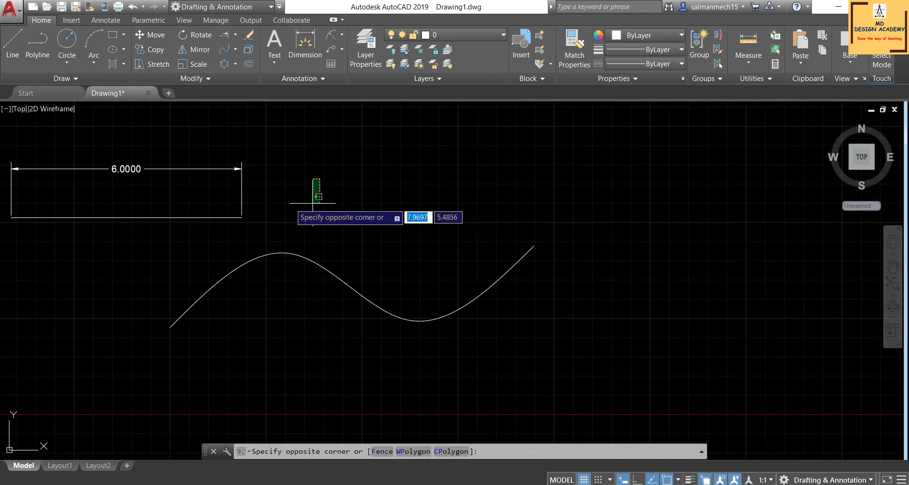
scroll(310, 203, "down", 2)
left_click(400, 163)
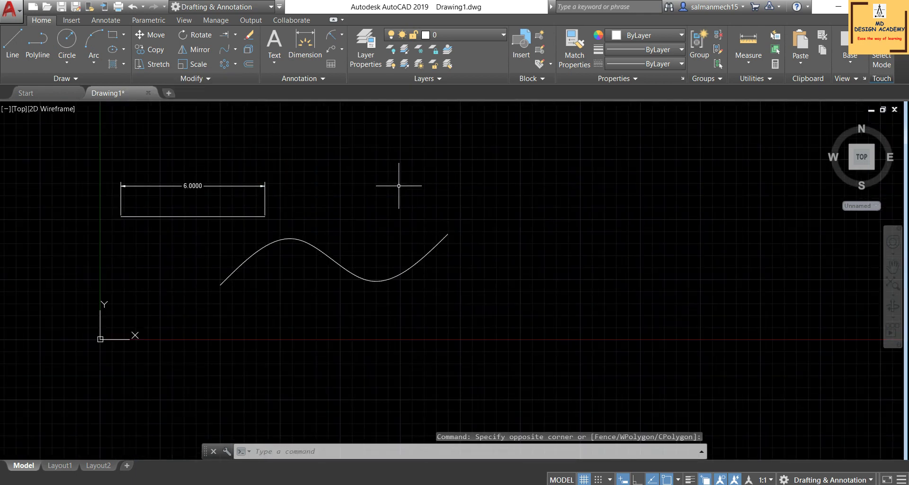
left_click(13, 42)
left_click(637, 479)
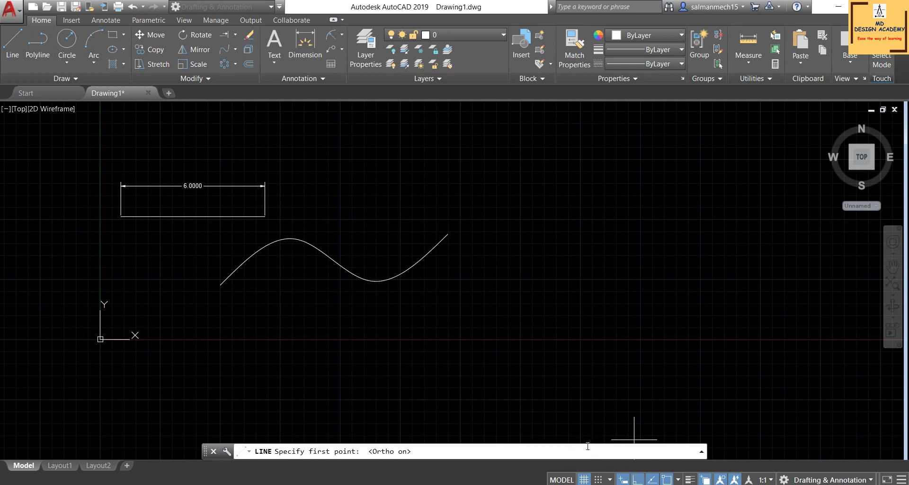
left_click(268, 340)
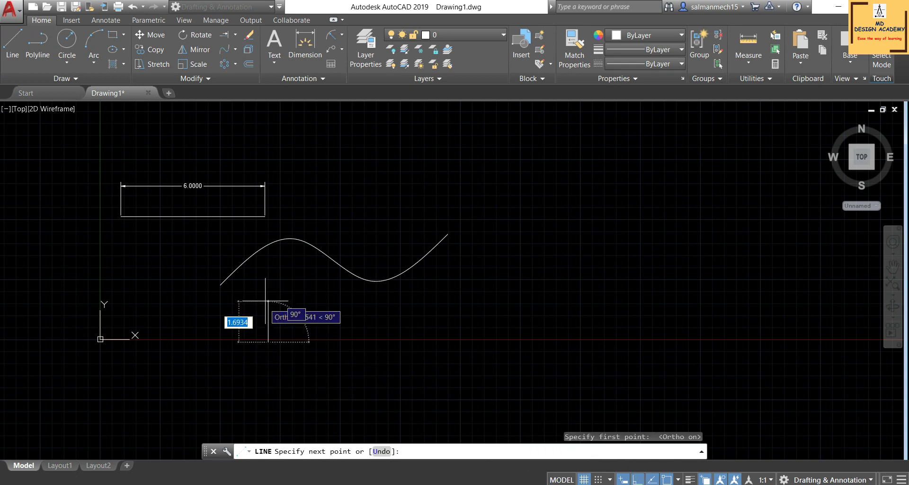
left_click(268, 300)
left_click(337, 300)
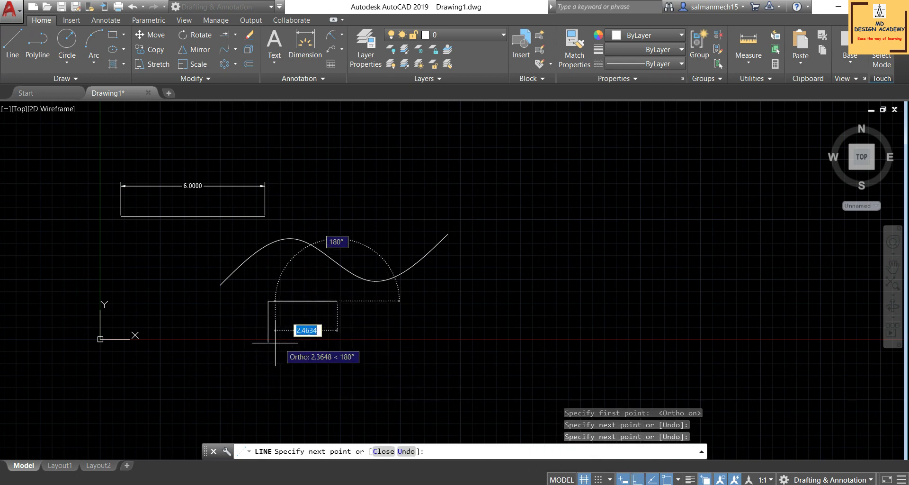
left_click(337, 340)
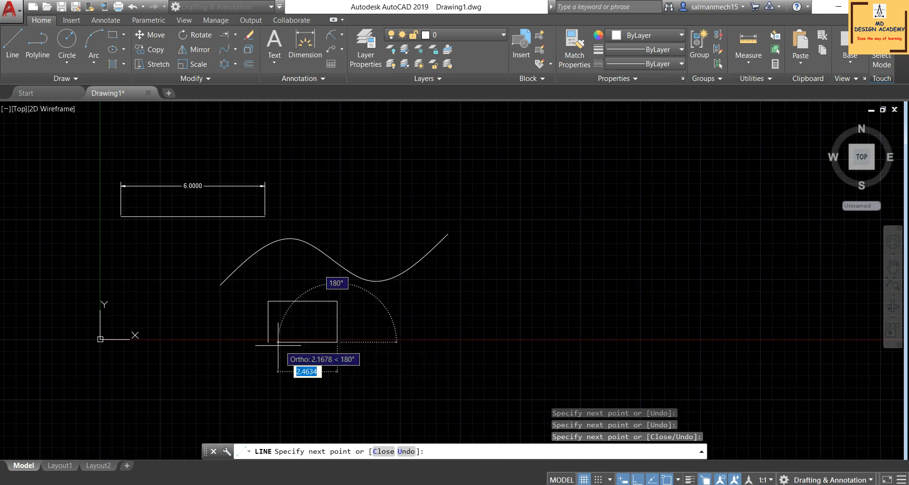
left_click(268, 341)
right_click(420, 342)
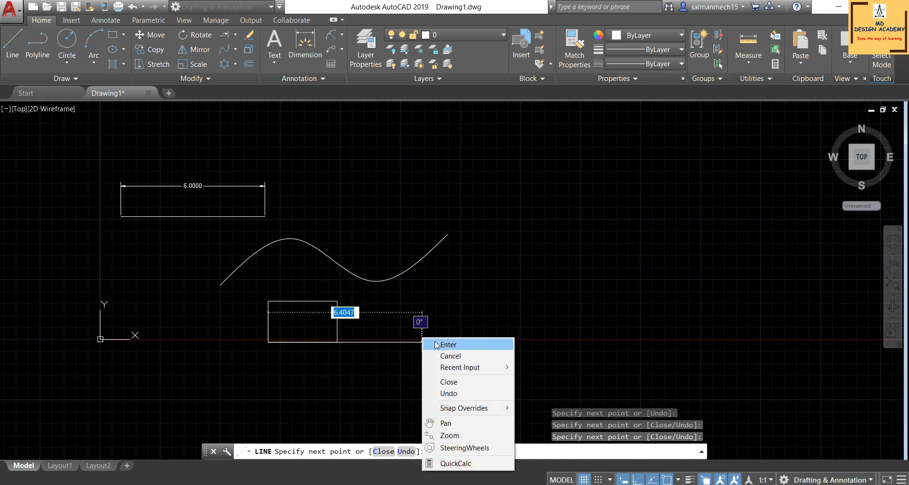
left_click(436, 344)
- Select the rectangle's edges to confirm they are separate lines, then clear the selection
left_click(303, 300)
left_click(354, 314)
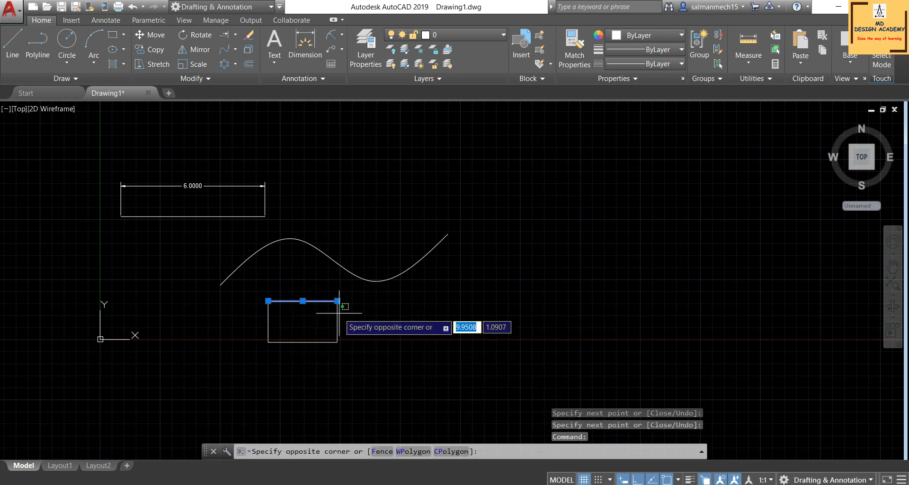
left_click(332, 318)
left_click(268, 314)
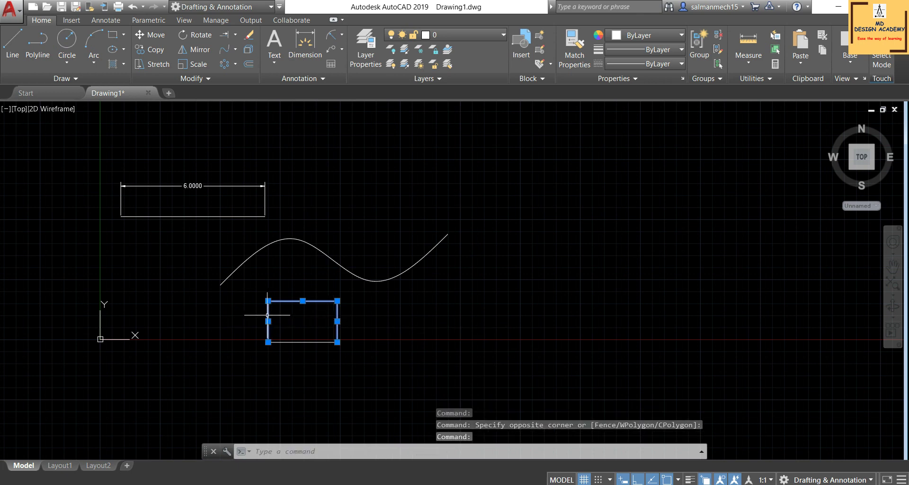
key("Escape")
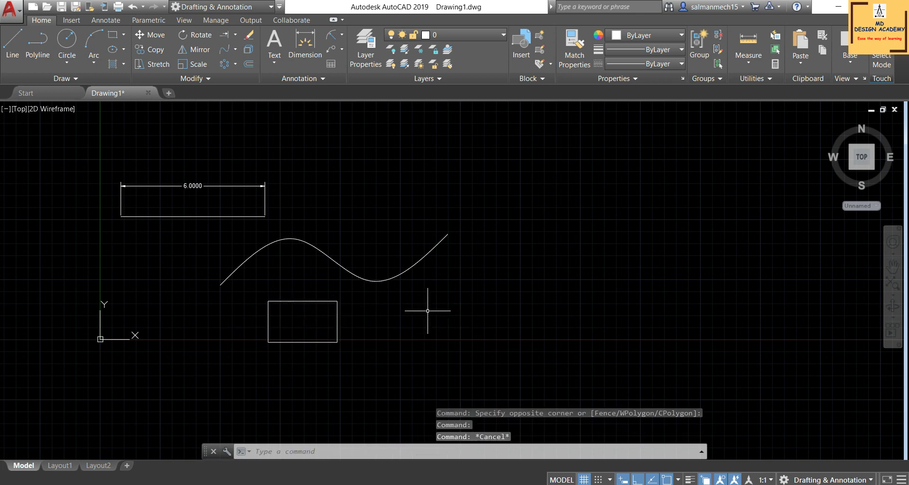
- Convert the top edge to a polyline with PEDIT and join all four rectangle lines into it
left_click(201, 79)
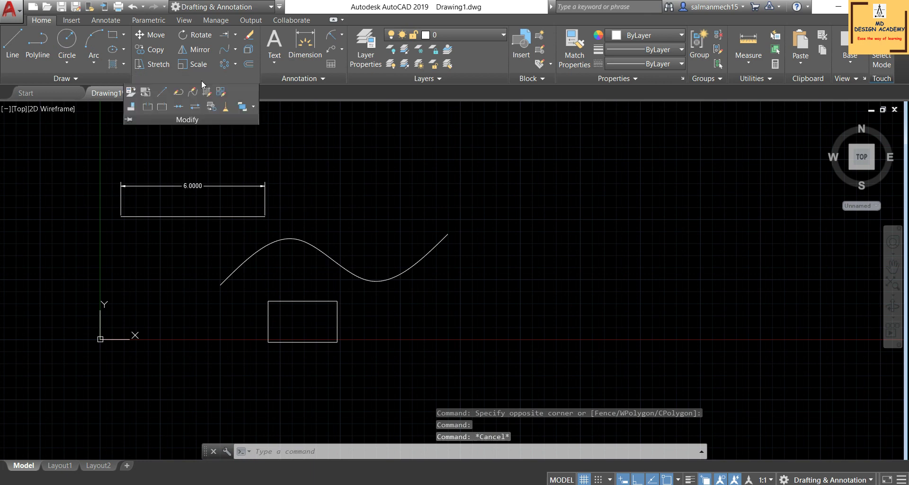
left_click(179, 91)
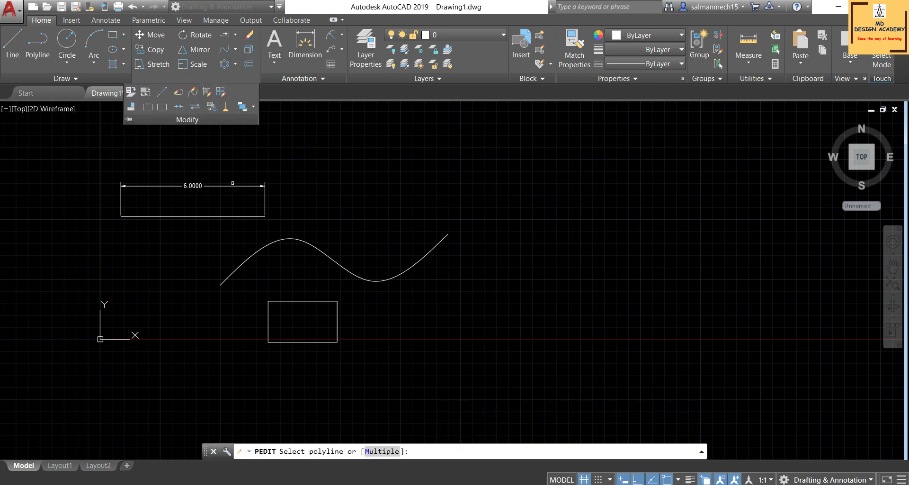
scroll(288, 315, "up", 2)
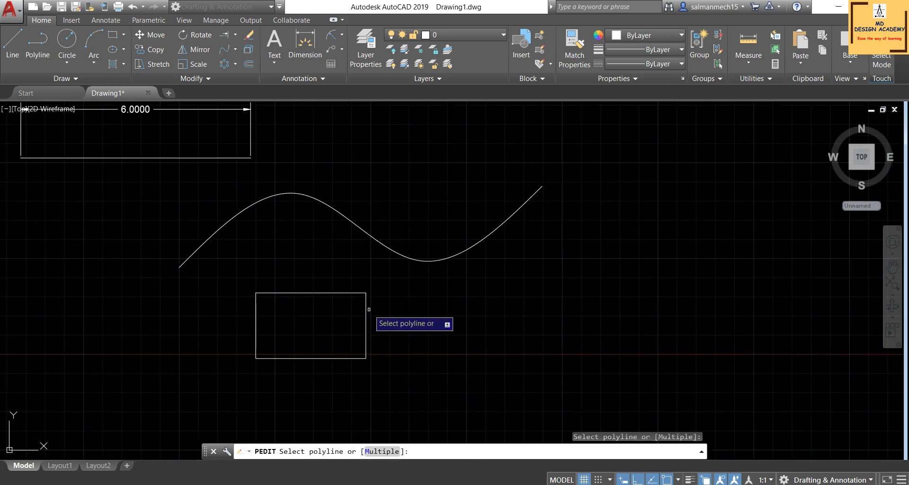
left_click(386, 370)
left_click(387, 371)
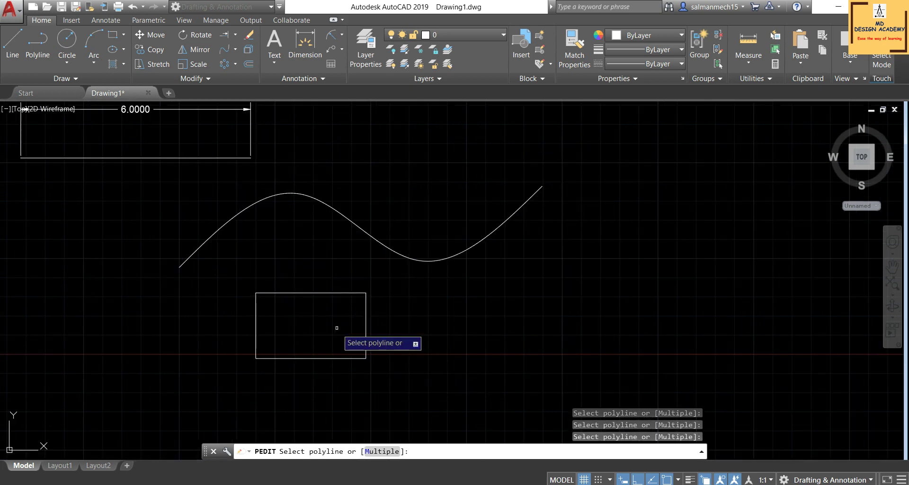
left_click(304, 292)
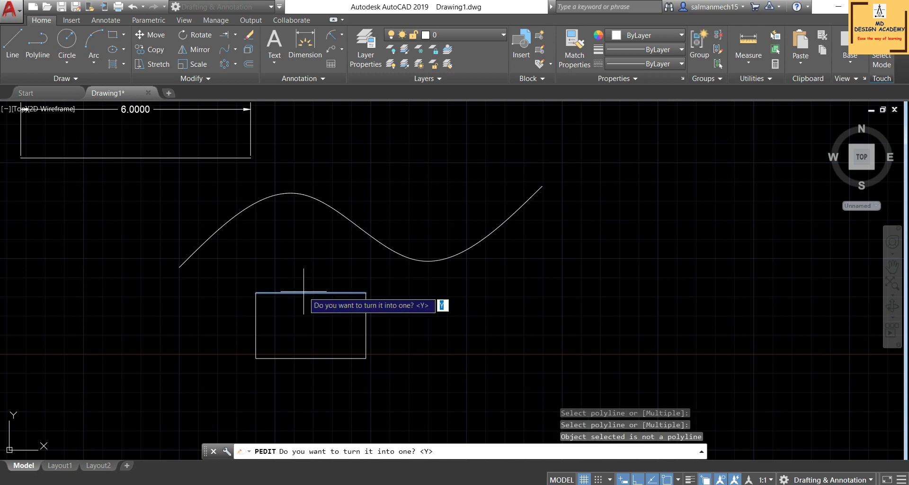
key("Return")
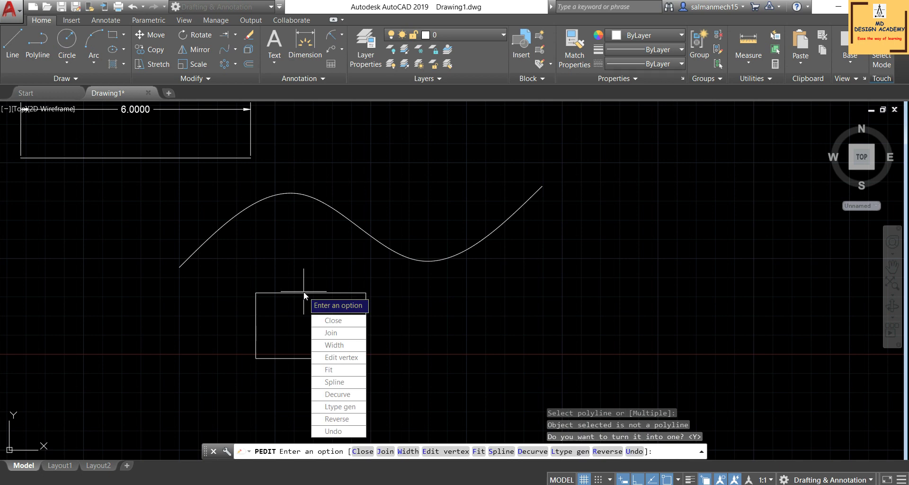
left_click(328, 331)
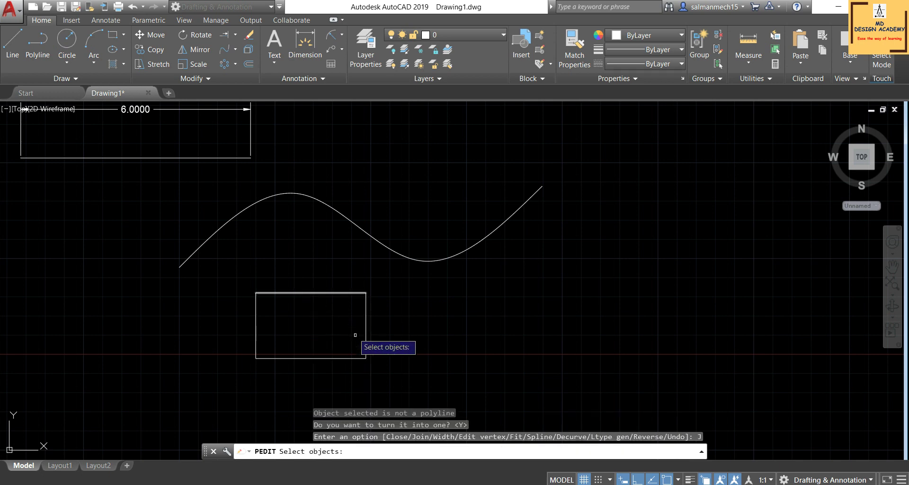
left_click(380, 372)
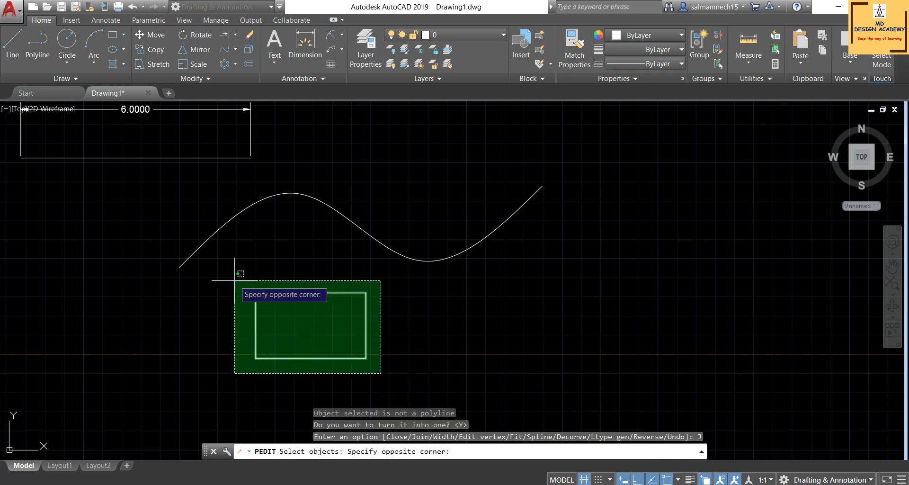
left_click(214, 258)
key("Return")
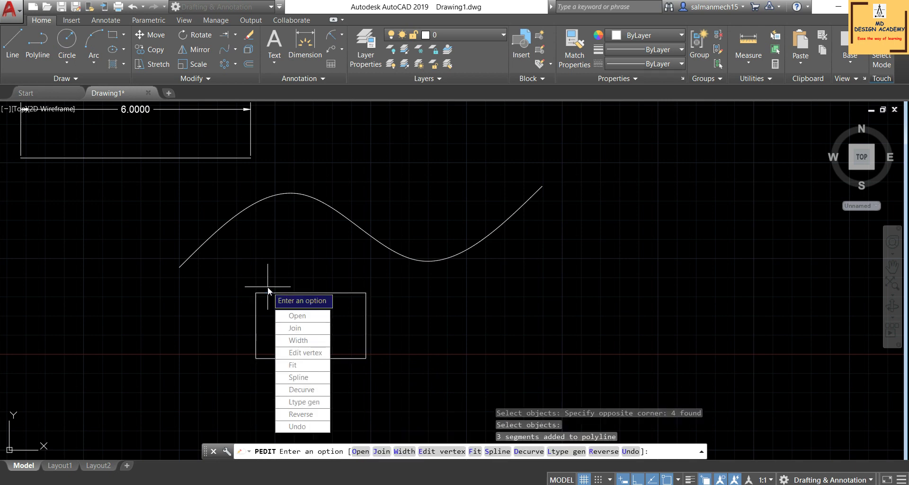
key("Escape")
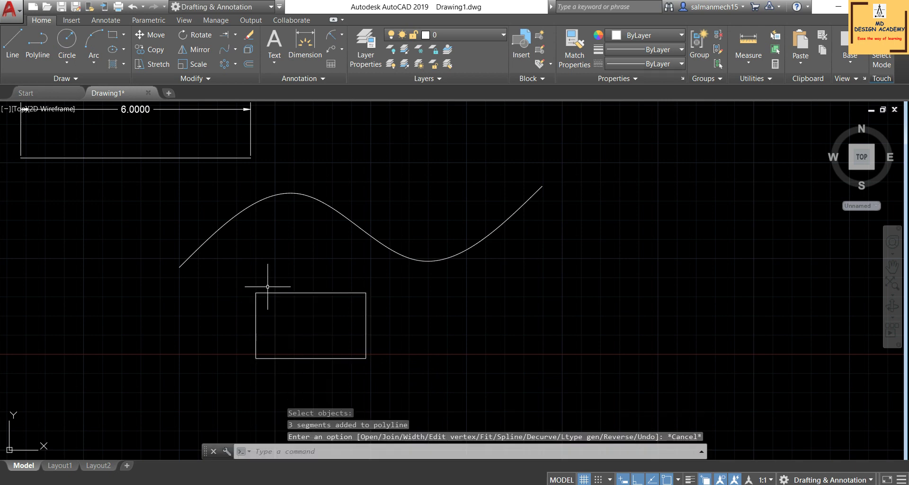
- Select the rectangle to confirm it is now one polyline, then clear the selection
left_click(298, 293)
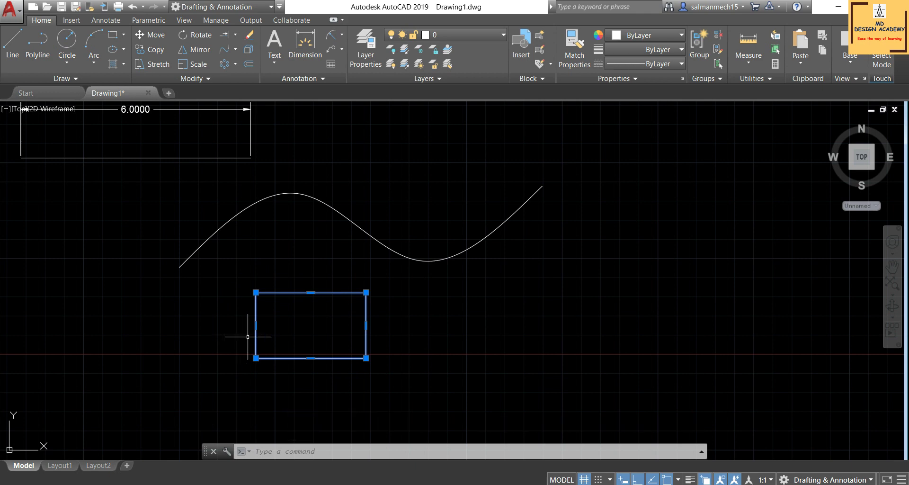
left_click(190, 79)
key("Escape")
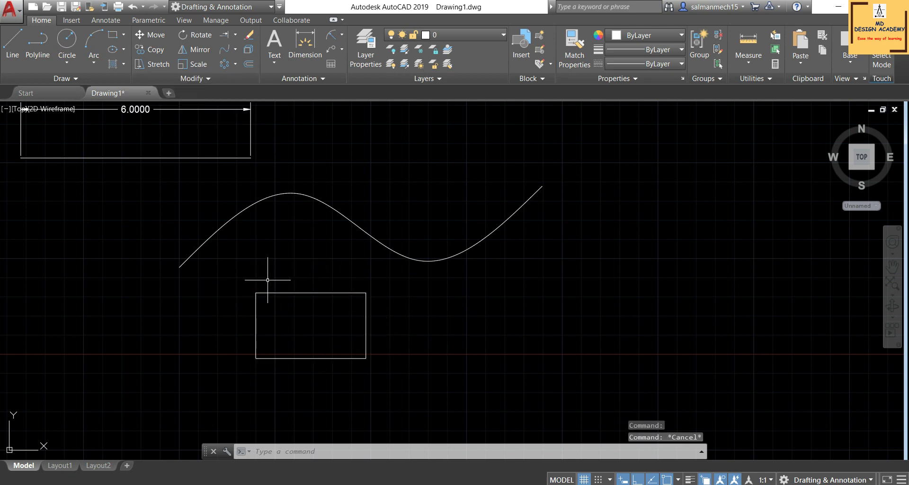
scroll(265, 286, "down", 3)
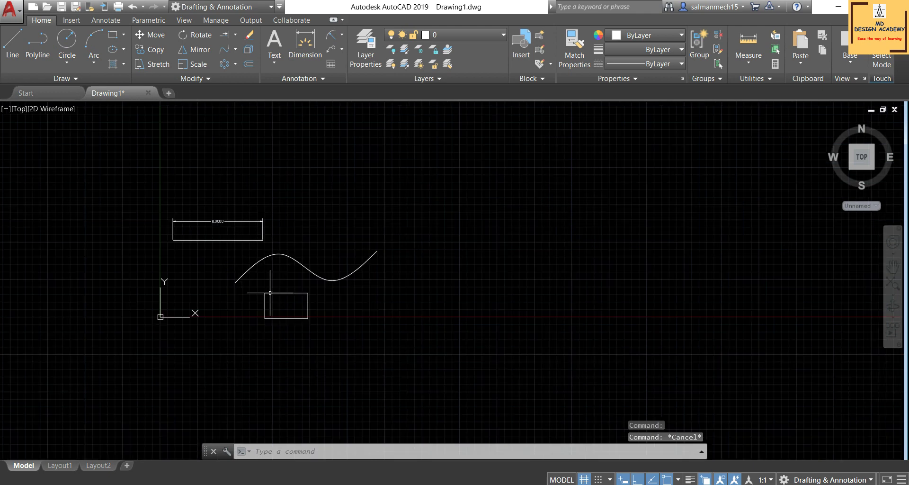
left_click(197, 82)
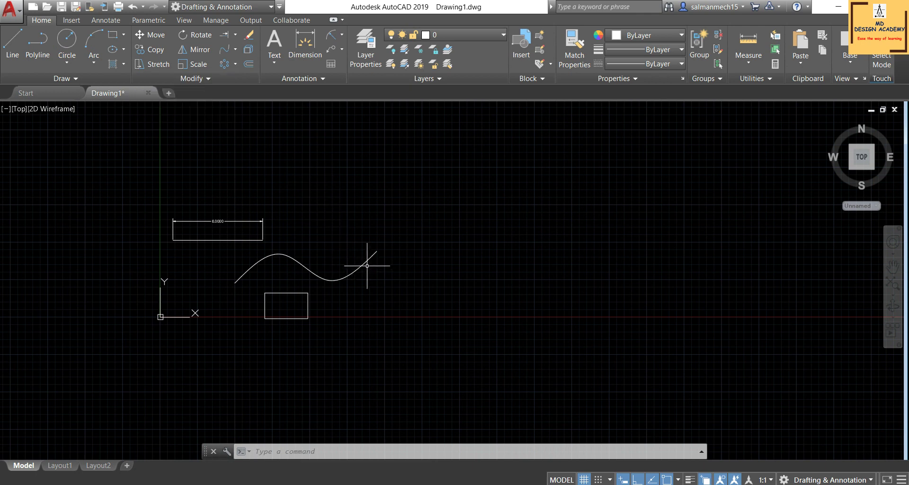
scroll(345, 257, "up", 5)
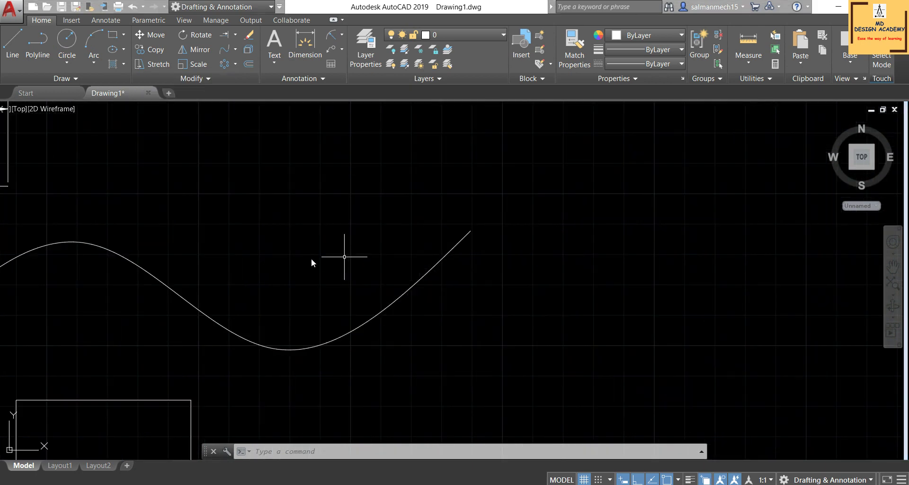
scroll(311, 258, "down", 2)
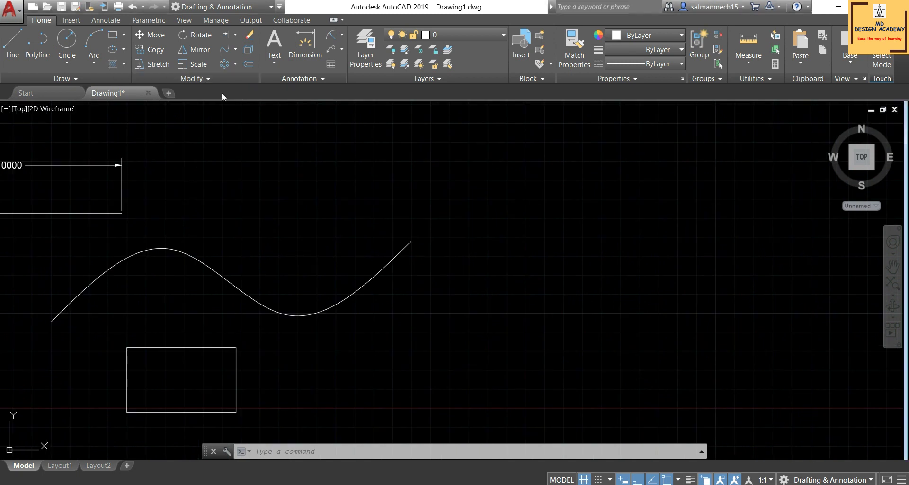
left_click(206, 76)
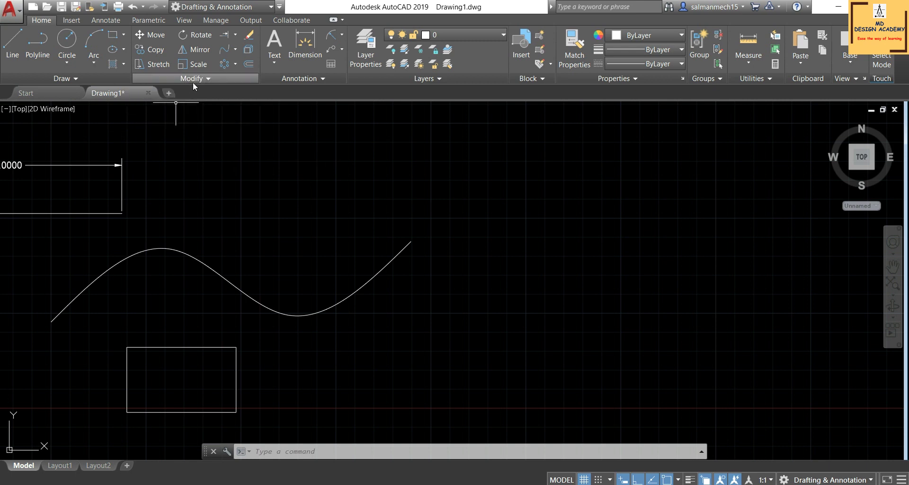
left_click(194, 79)
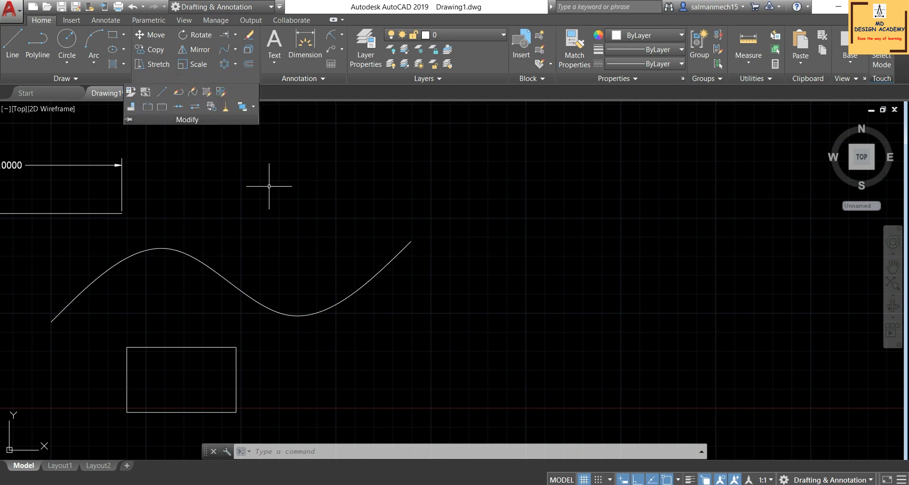
left_click(263, 196)
left_click(342, 225)
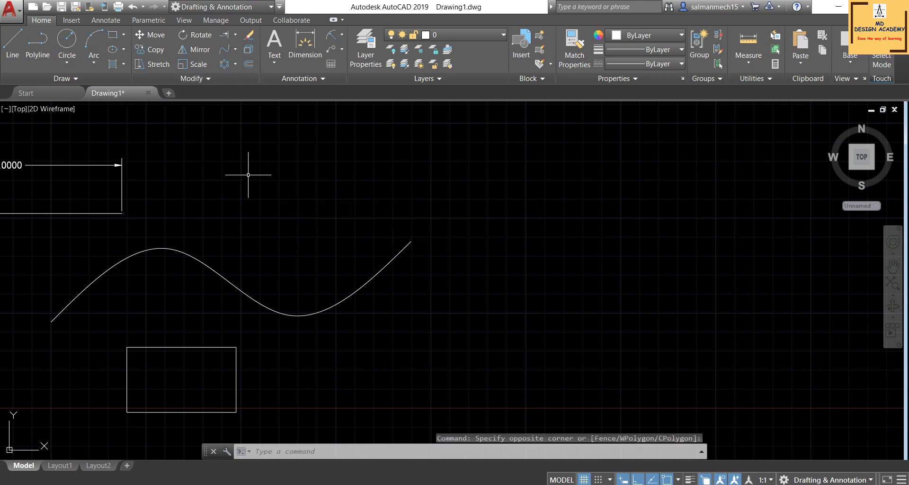
- Draw a closed triangle with PLINE, apex on top, Ortho off, beside the rectangle
left_click(37, 47)
left_click(385, 318)
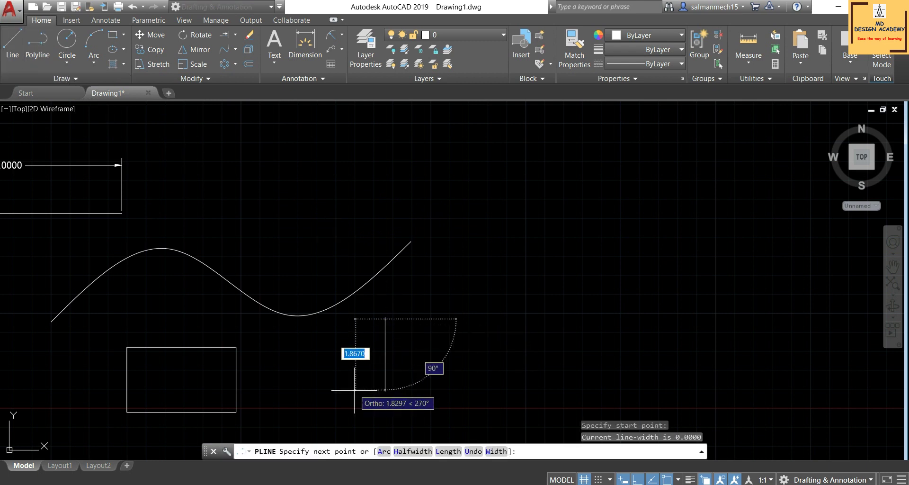
key("F8")
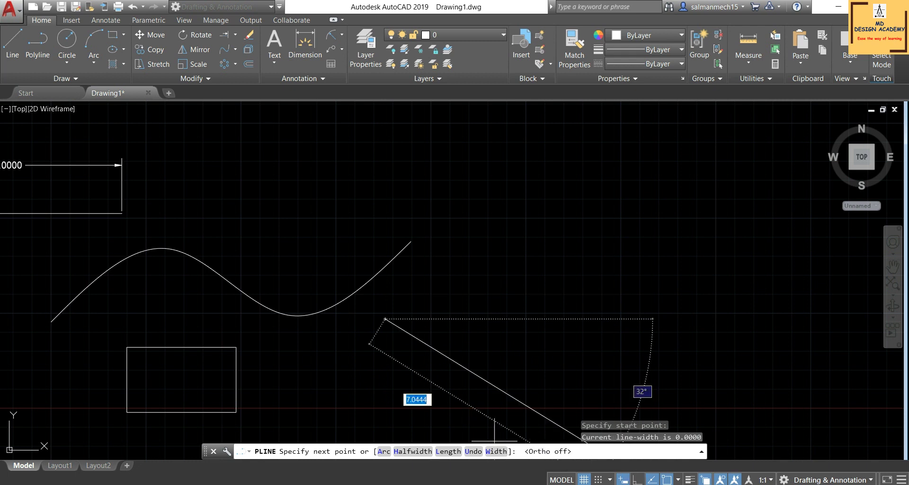
left_click(358, 365)
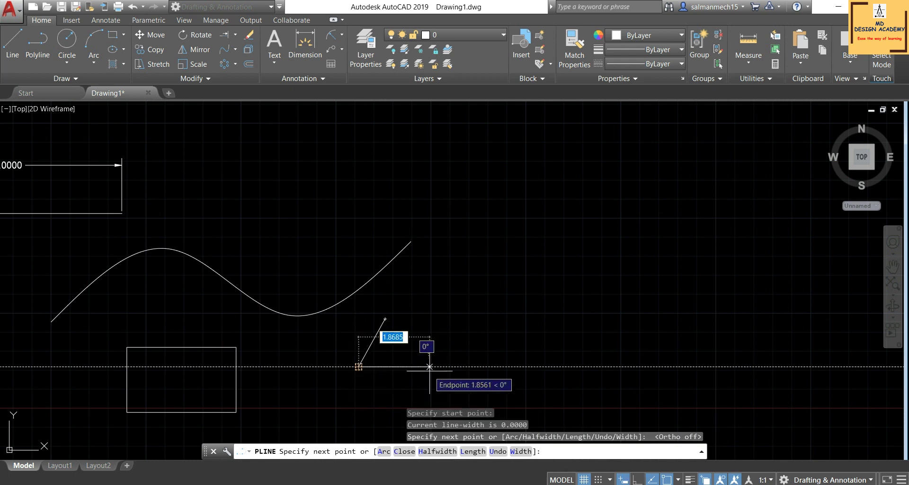
left_click(431, 366)
left_click(385, 319)
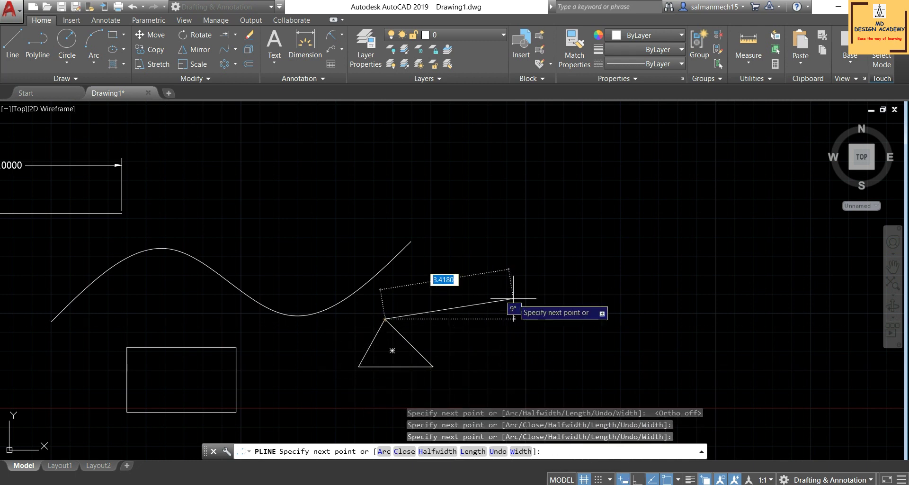
right_click(514, 285)
left_click(530, 293)
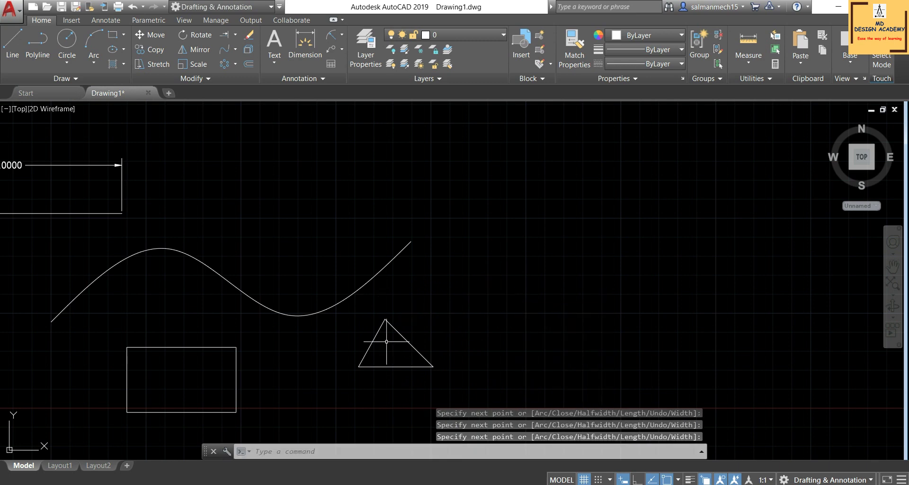
scroll(406, 239, "down", 2)
scroll(367, 326, "up", 2)
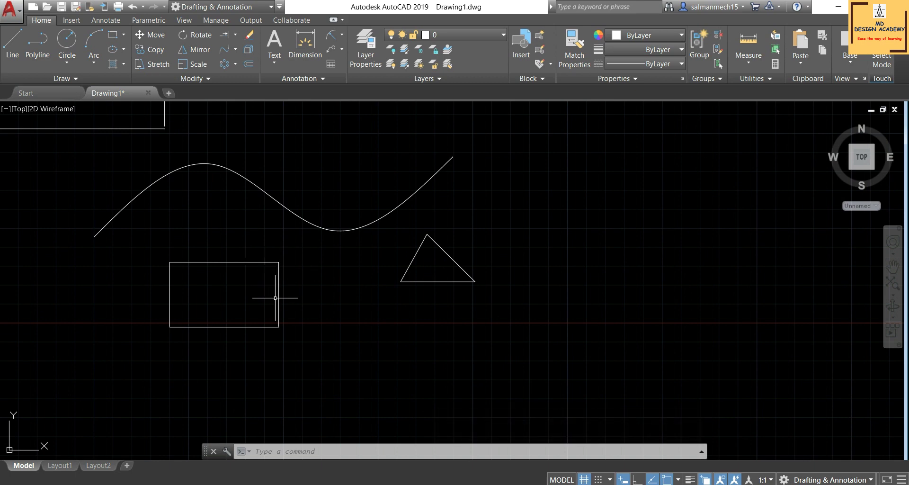
- Align the triangle's base corners to the rectangle's right-side corners without scaling
left_click(173, 76)
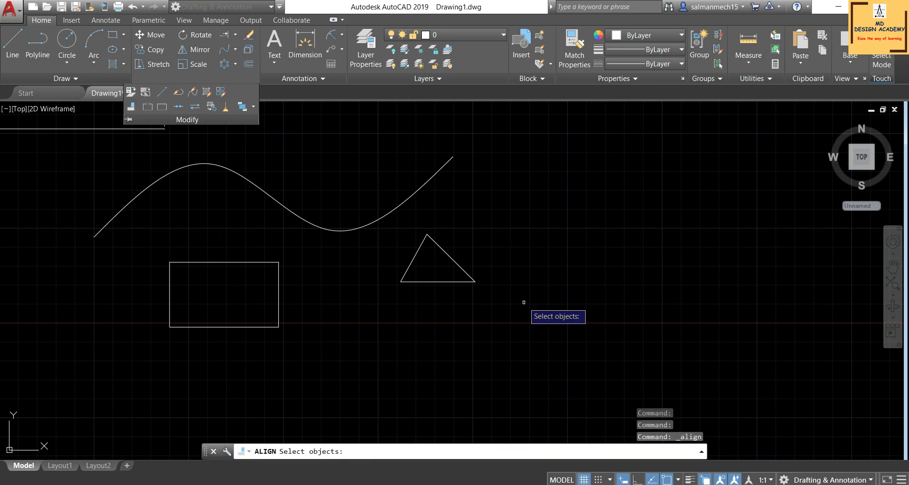
left_click(509, 306)
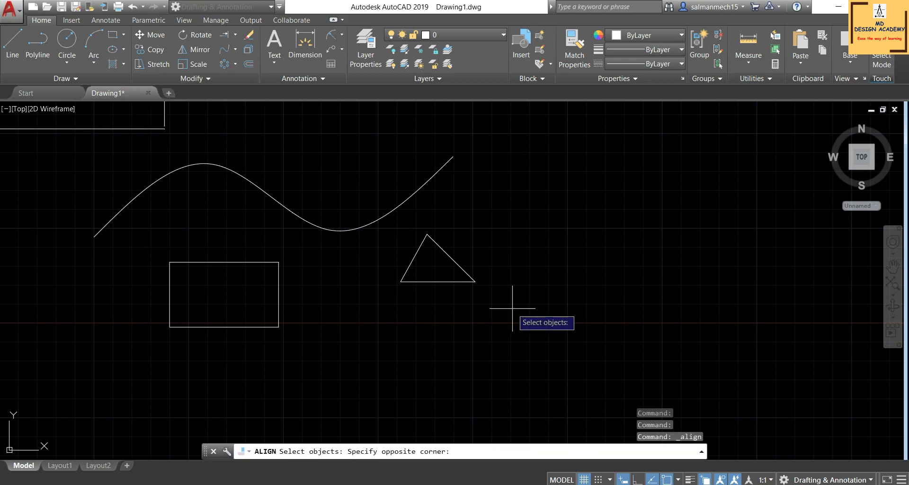
left_click(418, 235)
key("Return")
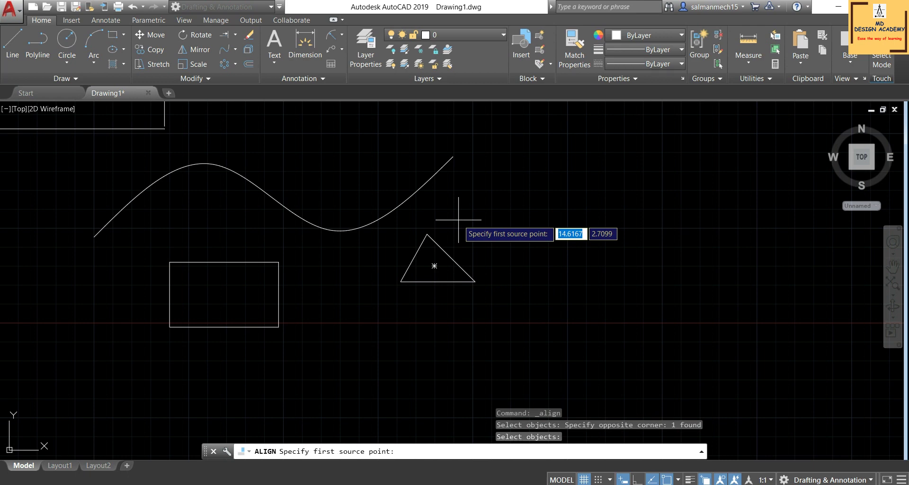
left_click(400, 281)
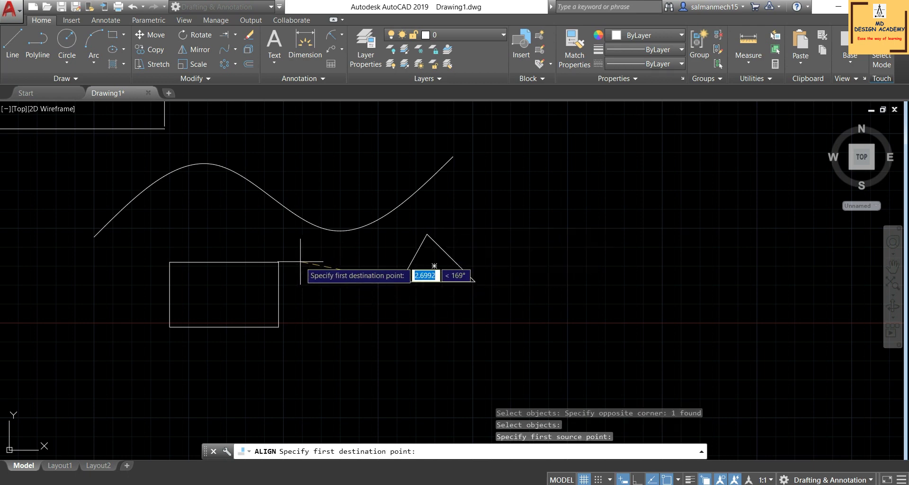
left_click(278, 261)
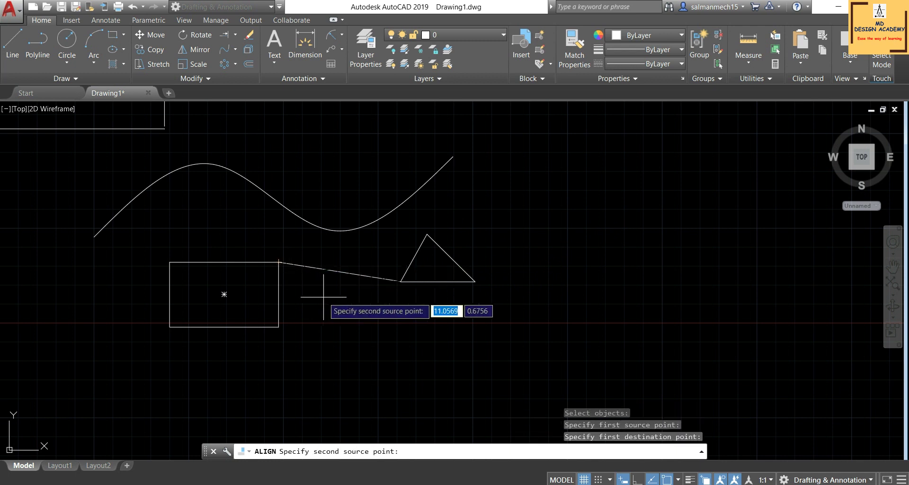
left_click(475, 281)
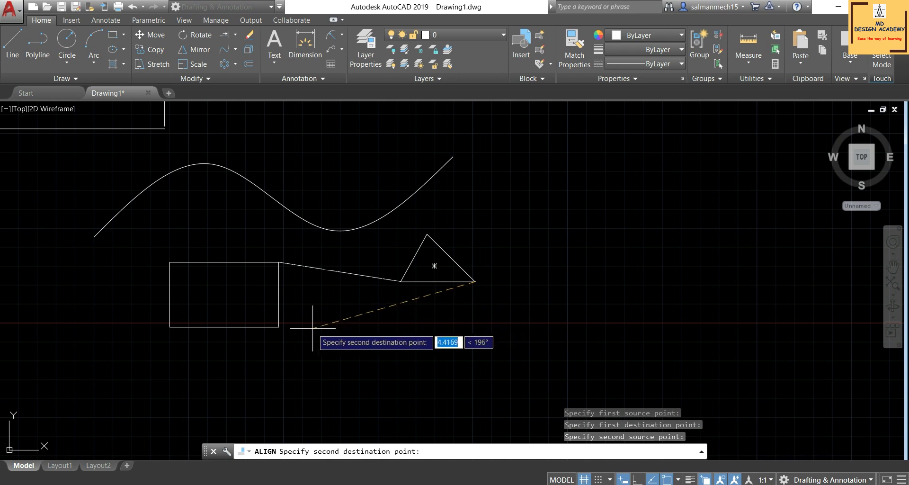
left_click(279, 326)
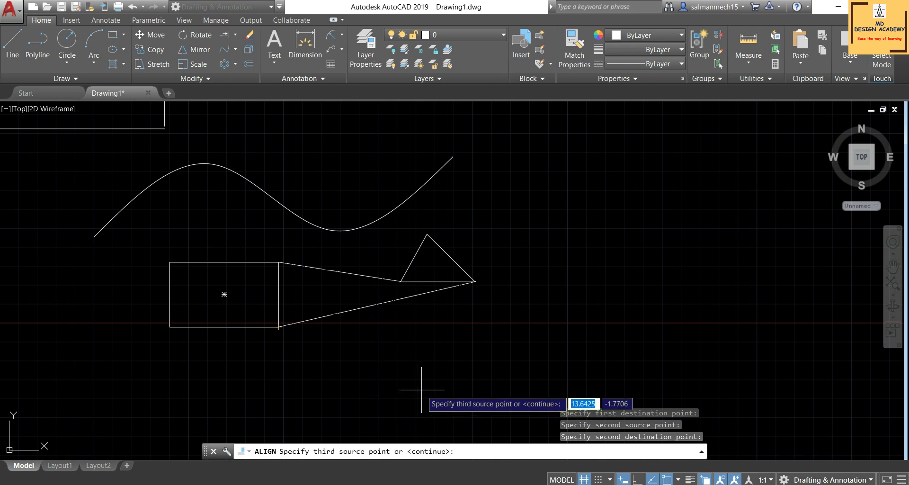
key("Return")
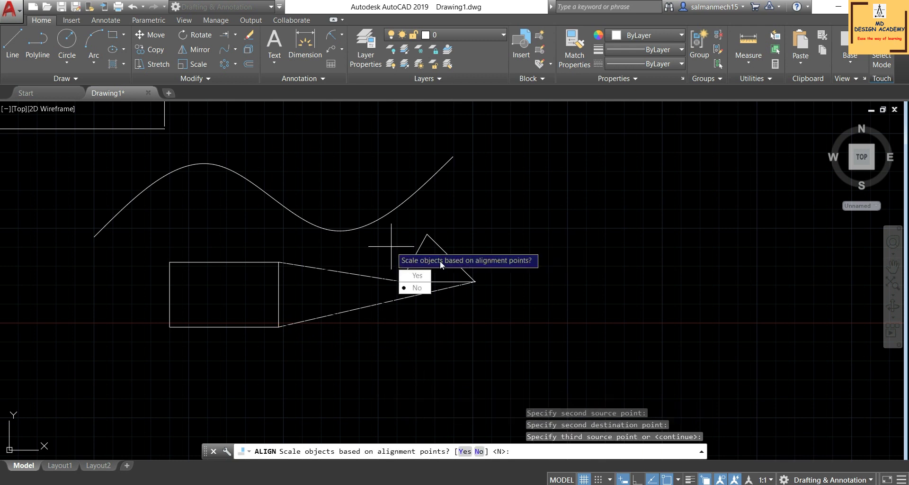
left_click(418, 288)
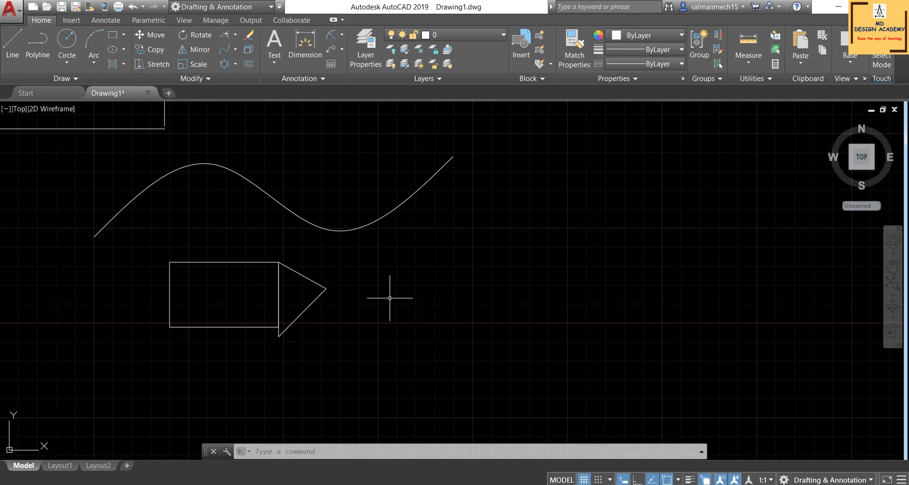
- Undo the last alignment, then align the triangle's base midpoint to the rectangle's right-edge midpoint
key("ctrl+z")
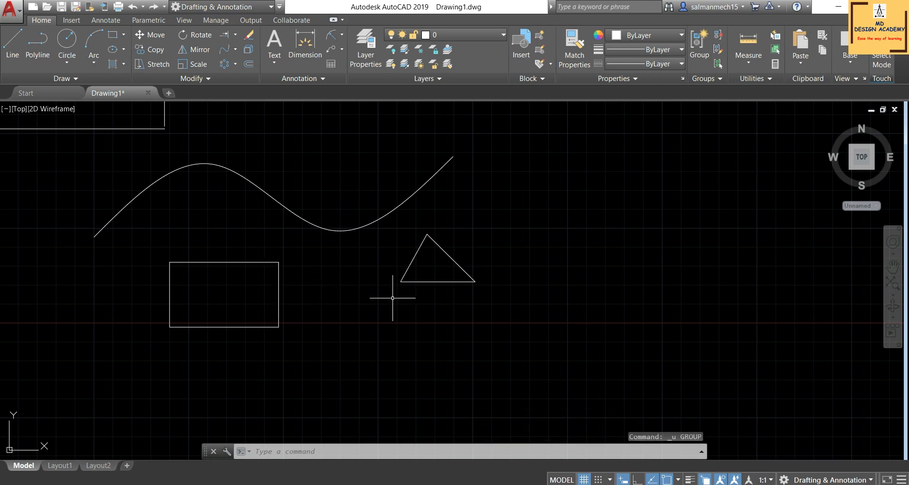
left_click(214, 81)
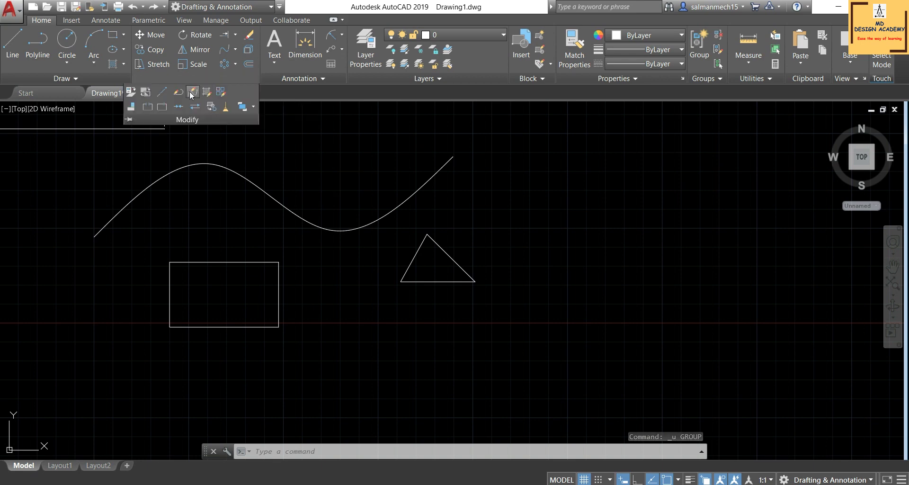
left_click(133, 107)
left_click(481, 305)
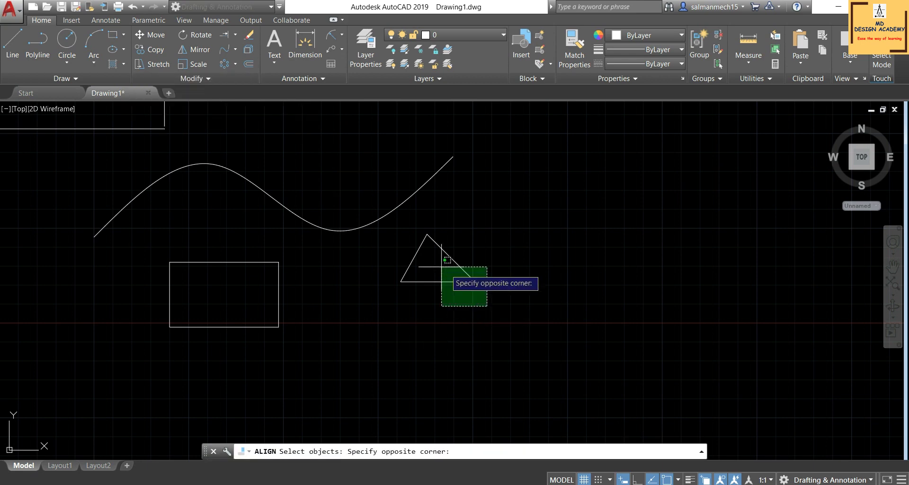
left_click(404, 237)
key("Return")
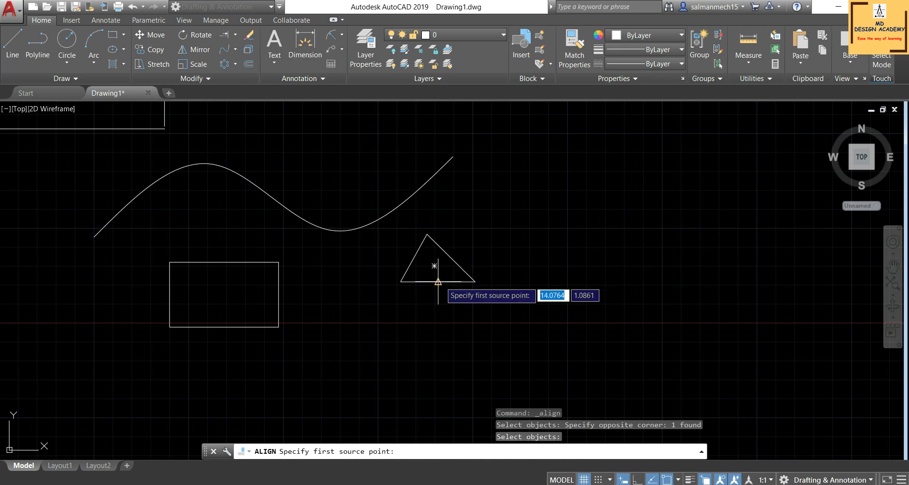
left_click(438, 282)
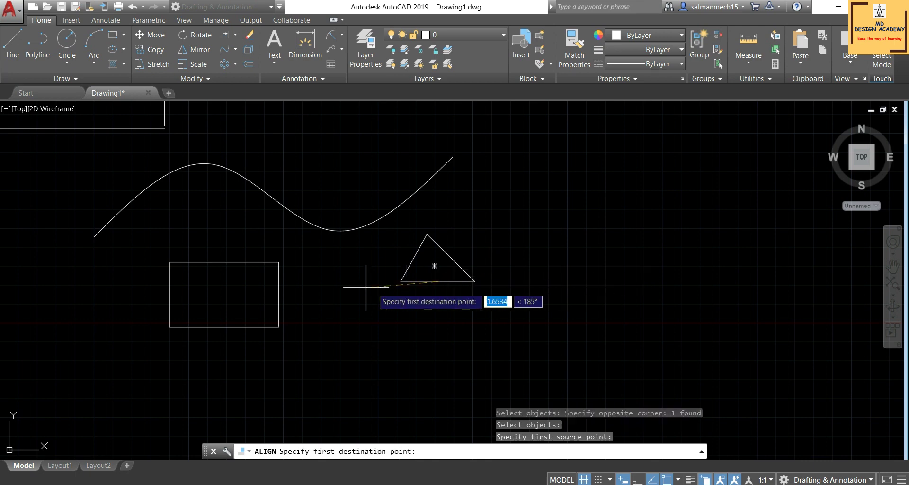
left_click(278, 294)
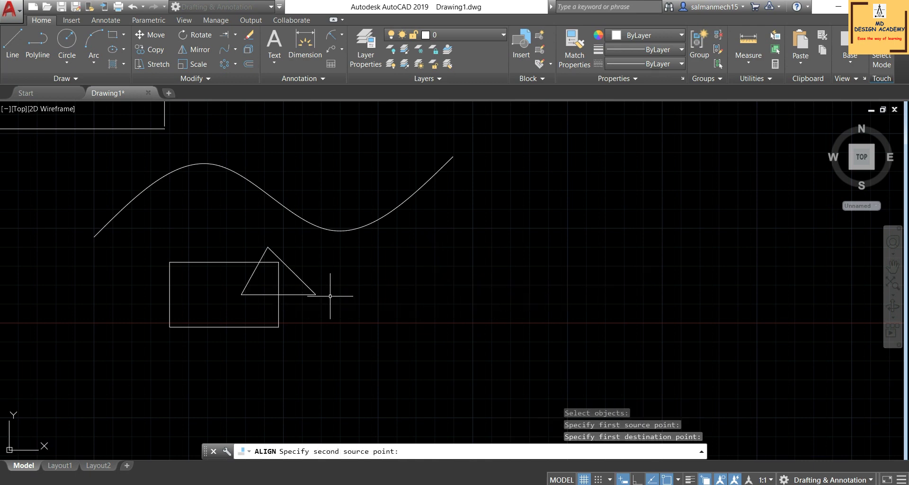
key("Return")
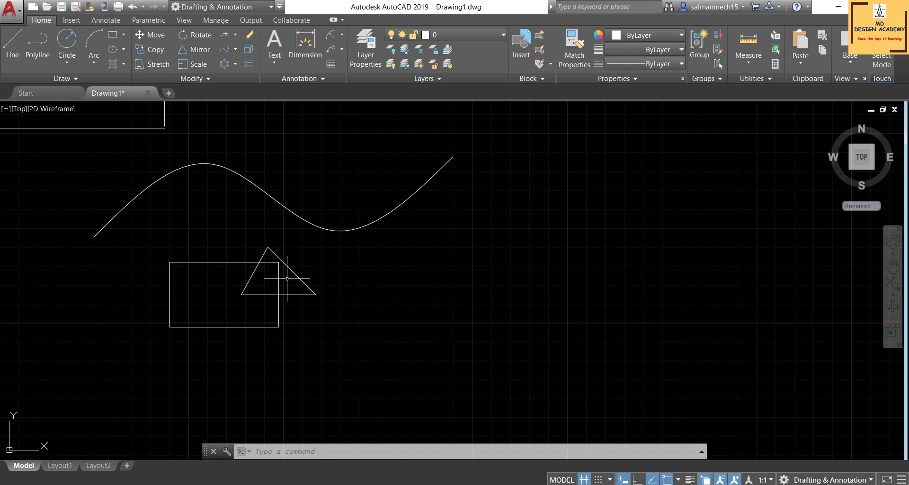
- Cancel a stray OVERKILL and a LINE command without changing the drawing
left_click(206, 81)
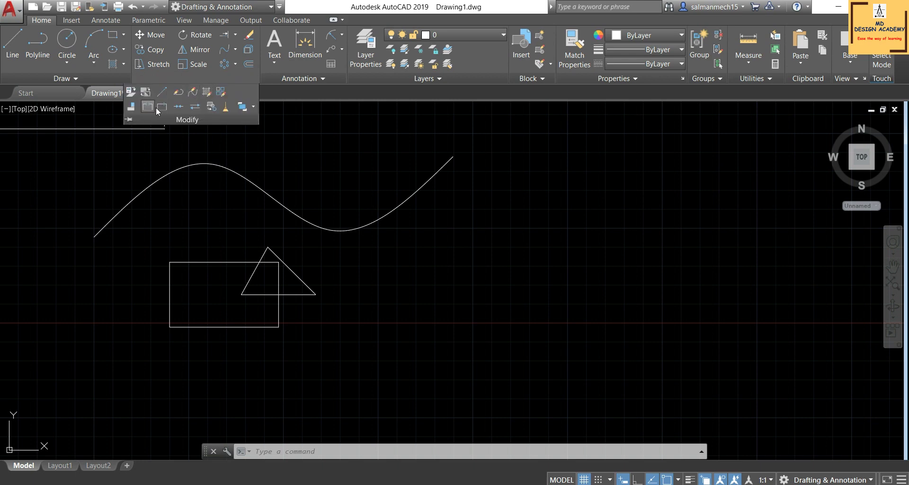
left_click(226, 110)
left_click(315, 151)
key("Escape")
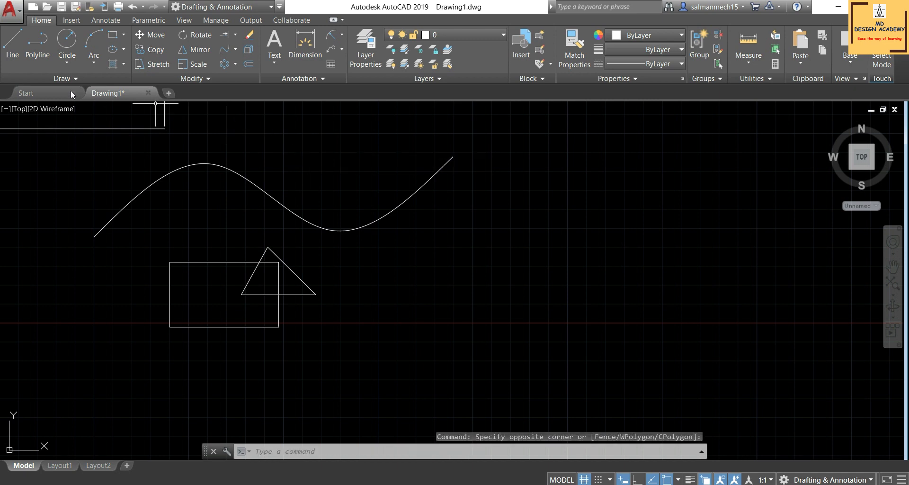
left_click(14, 44)
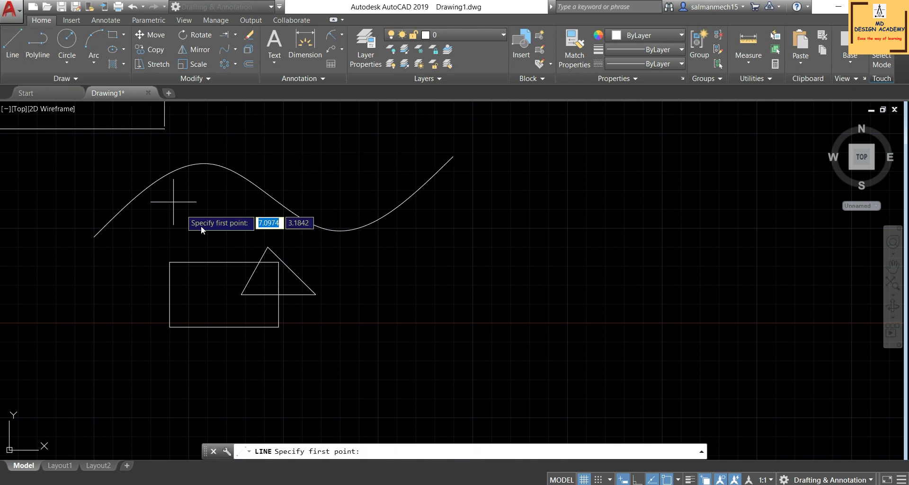
left_click(169, 262)
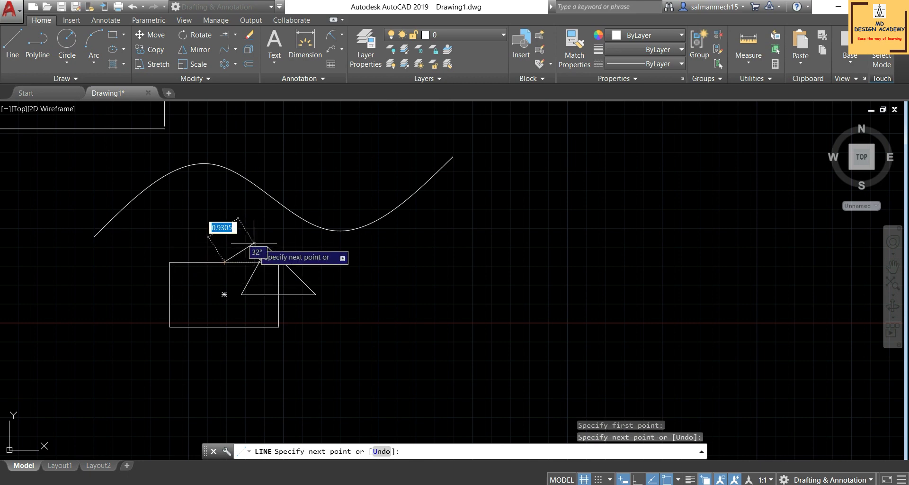
key("Escape")
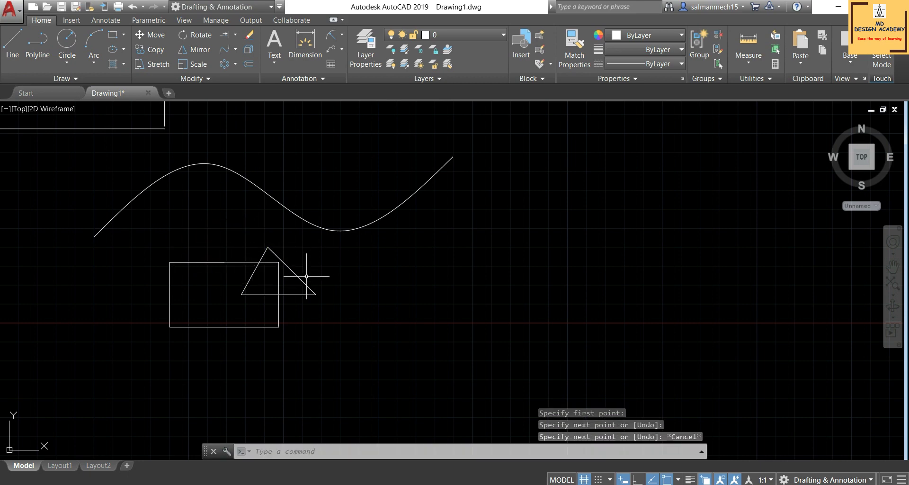
- Delete the triangle, then select the rectangle to check it and clear the selection
left_click(302, 279)
key("Delete")
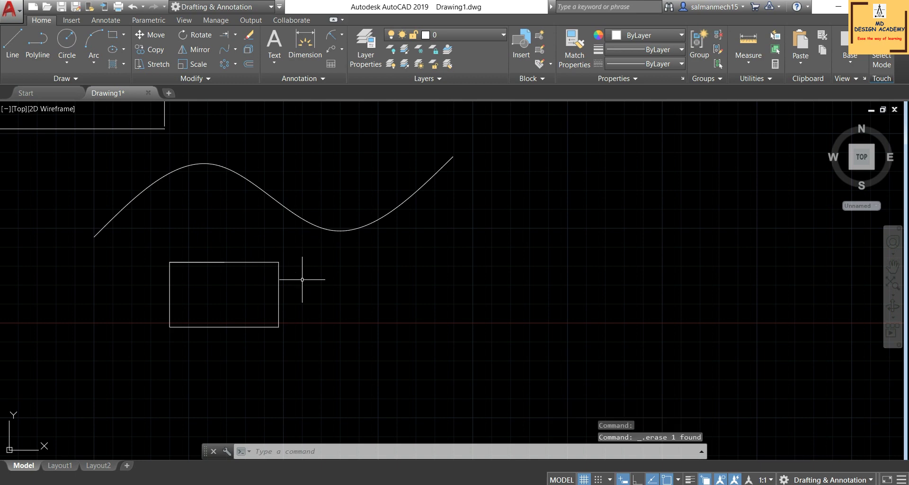
left_click(312, 350)
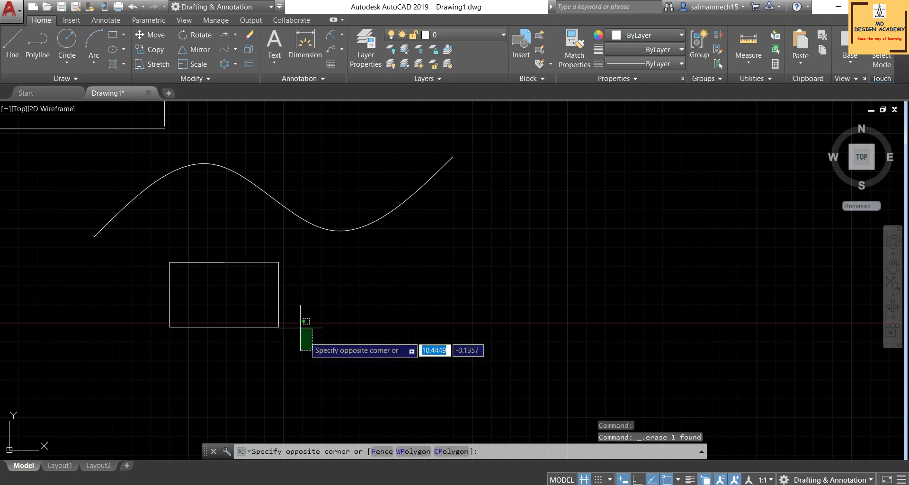
left_click(156, 203)
scroll(180, 272, "up", 5)
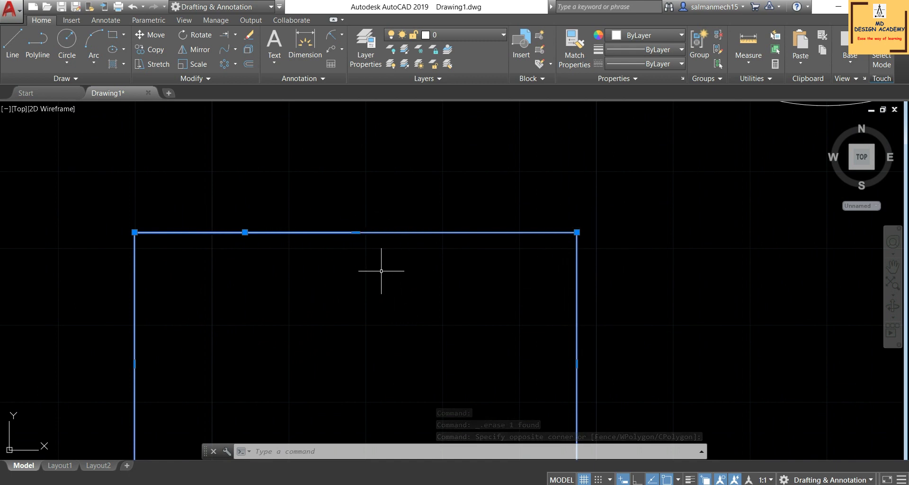
scroll(340, 271, "down", 2)
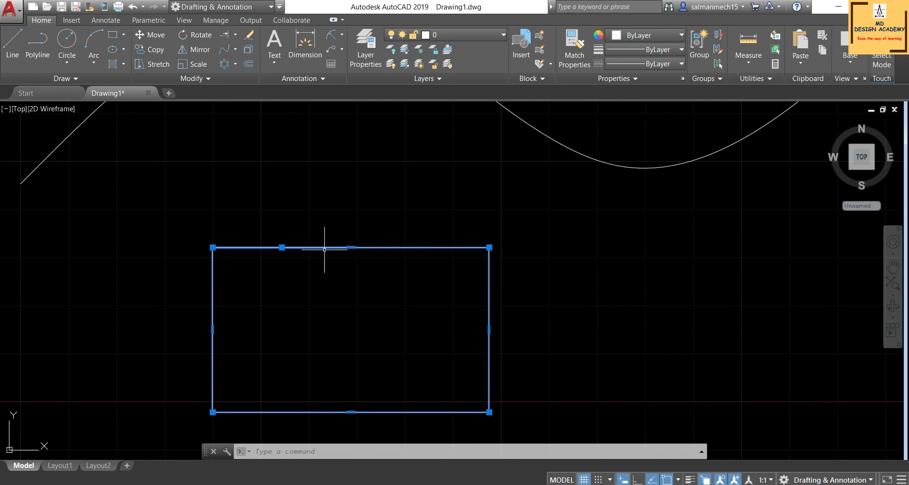
key("Escape")
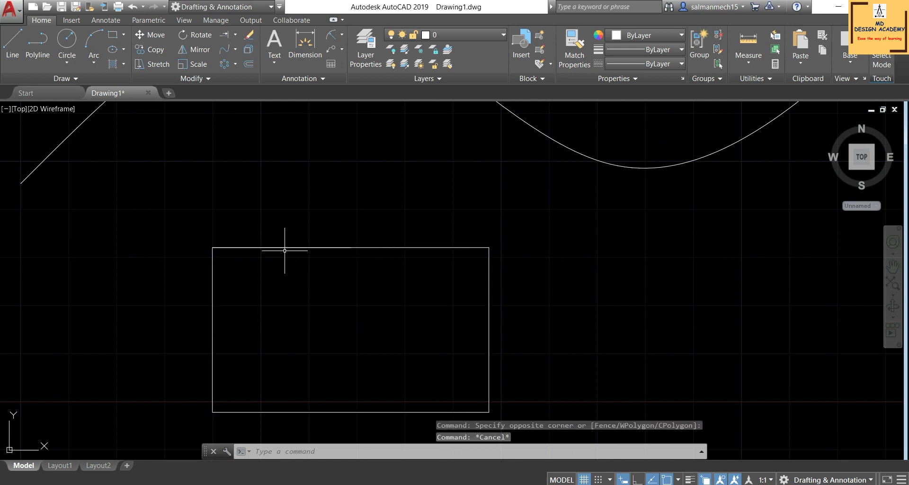
left_click(204, 79)
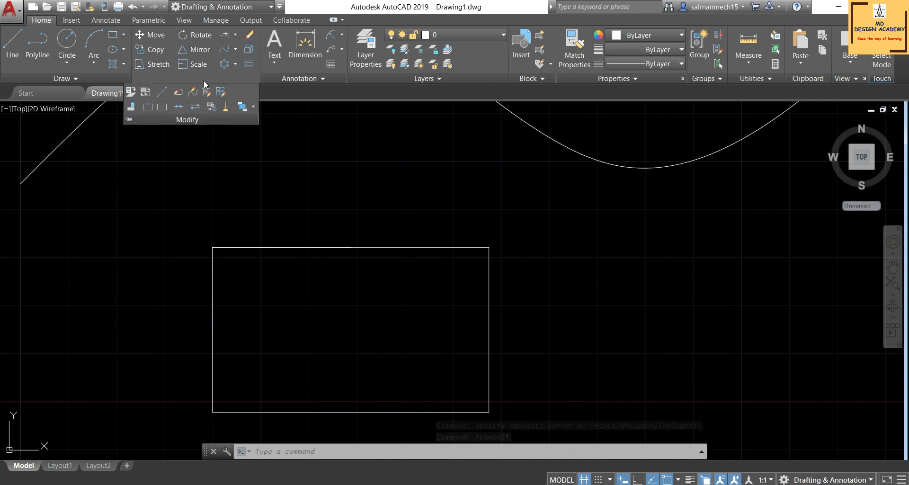
- Run OVERKILL on the rectangle to remove its 1 overlapping segment
left_click(226, 108)
scroll(208, 173, "down", 2)
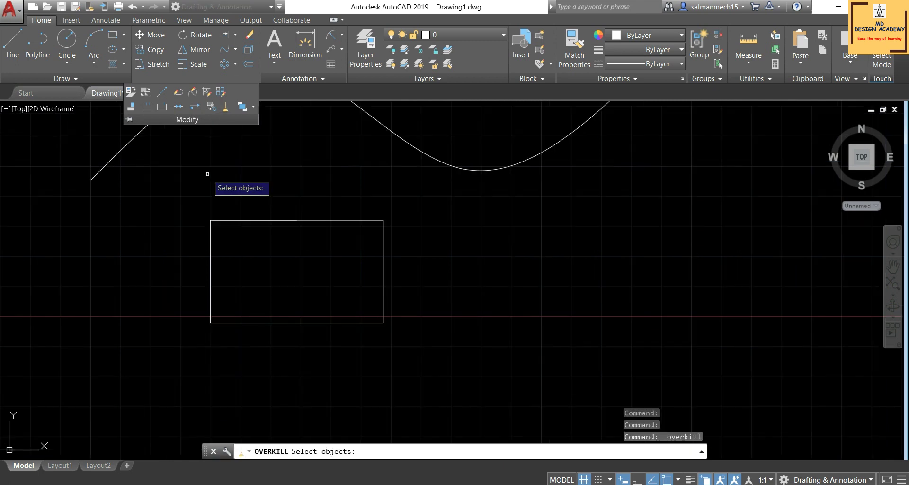
left_click(417, 353)
left_click(194, 190)
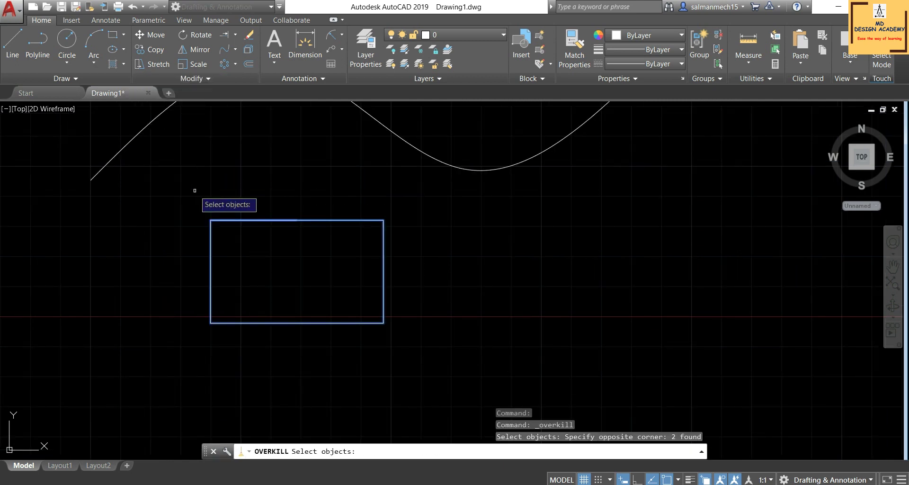
key("Return")
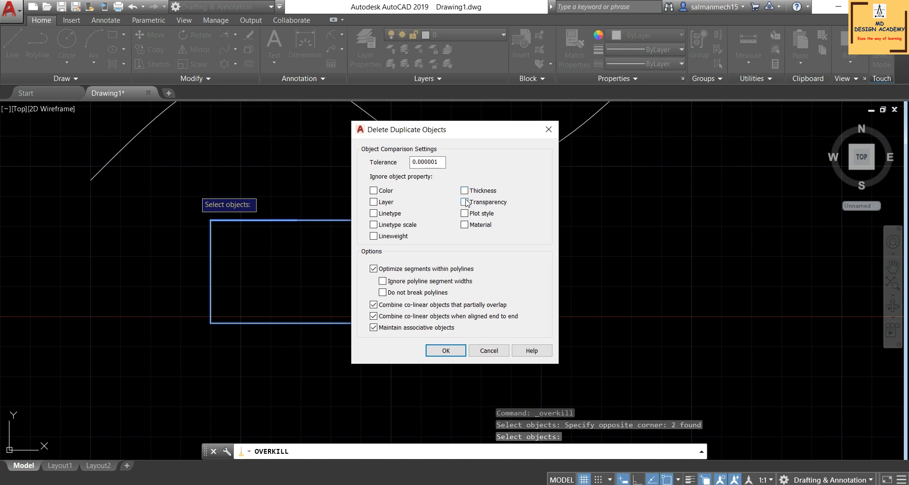
left_click(443, 350)
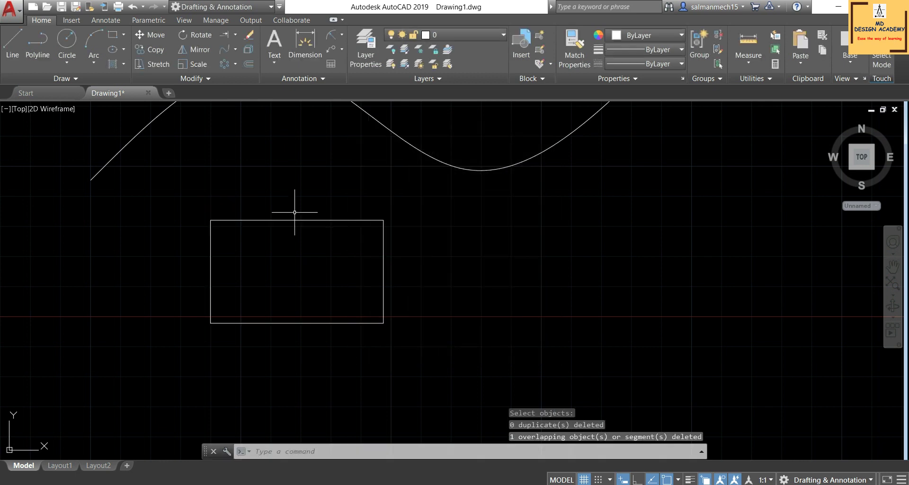
left_click(273, 219)
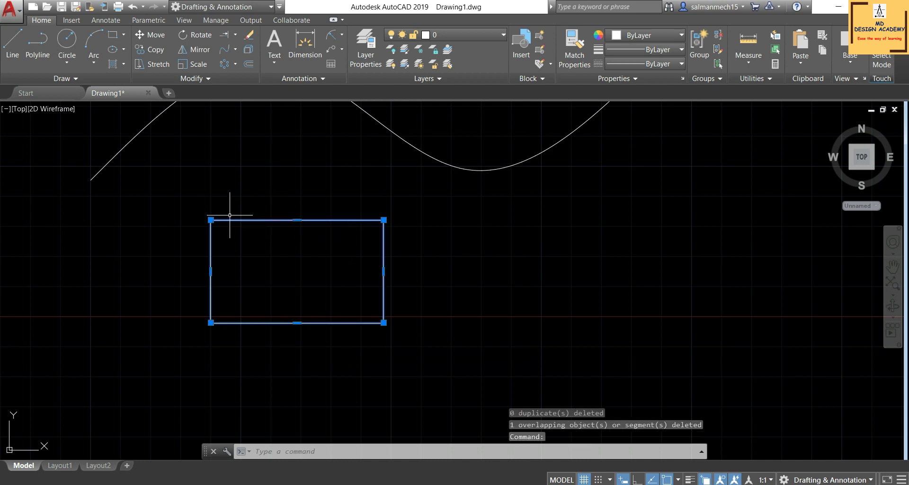
scroll(229, 215, "up", 2)
scroll(230, 215, "up", 2)
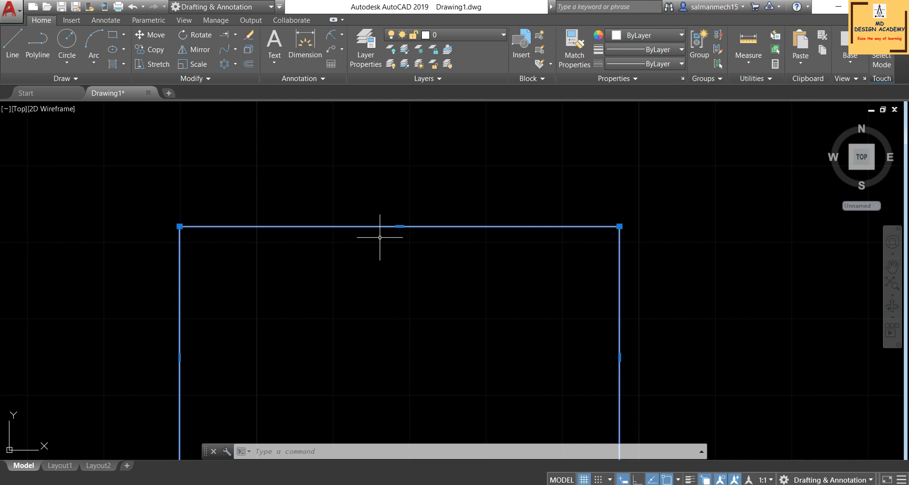
- Draw a larger rectangle with RECTANG in the empty space right of the wave spline
left_click(206, 80)
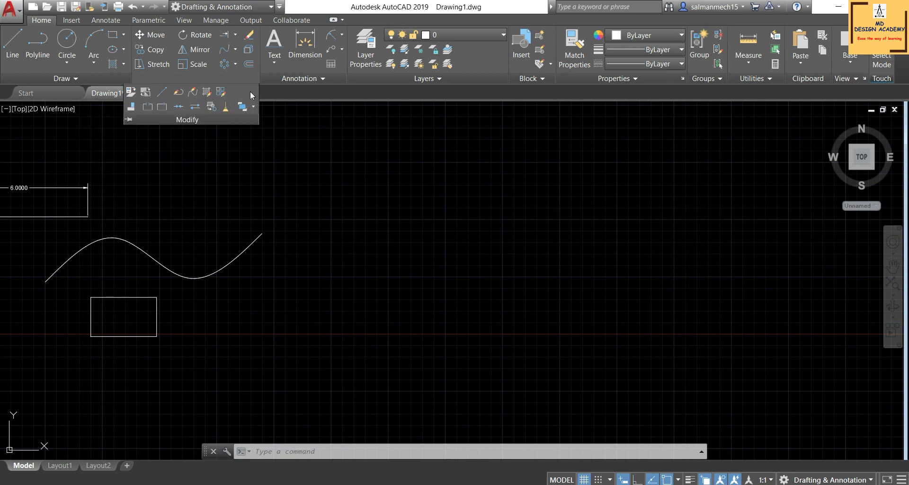
left_click(438, 232)
scroll(539, 232, "up", 2)
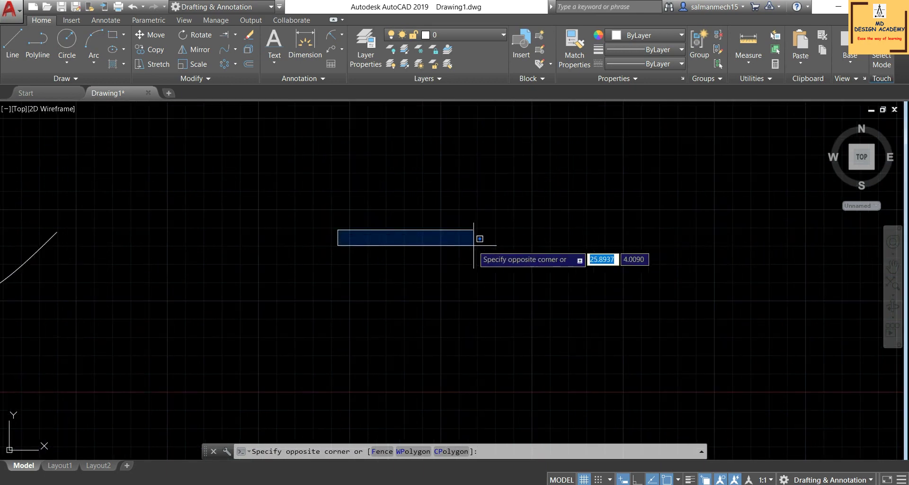
scroll(453, 250, "down", 2)
left_click(453, 250)
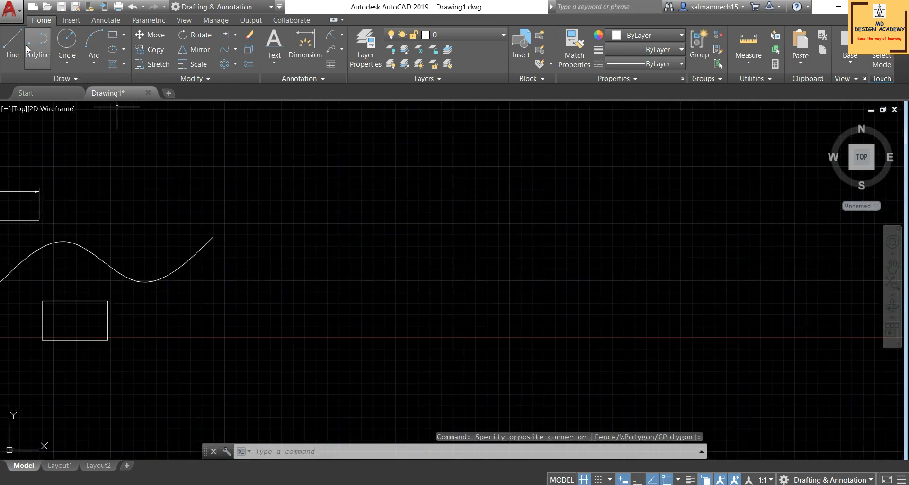
left_click(113, 33)
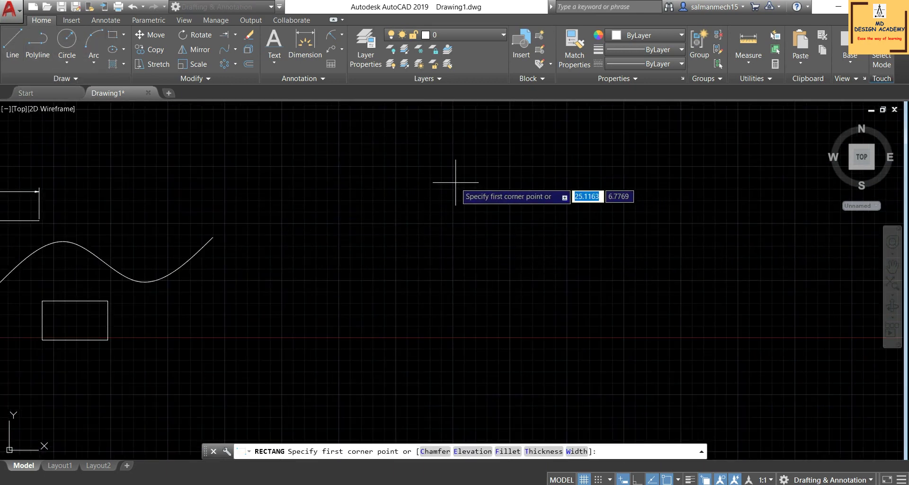
left_click(448, 180)
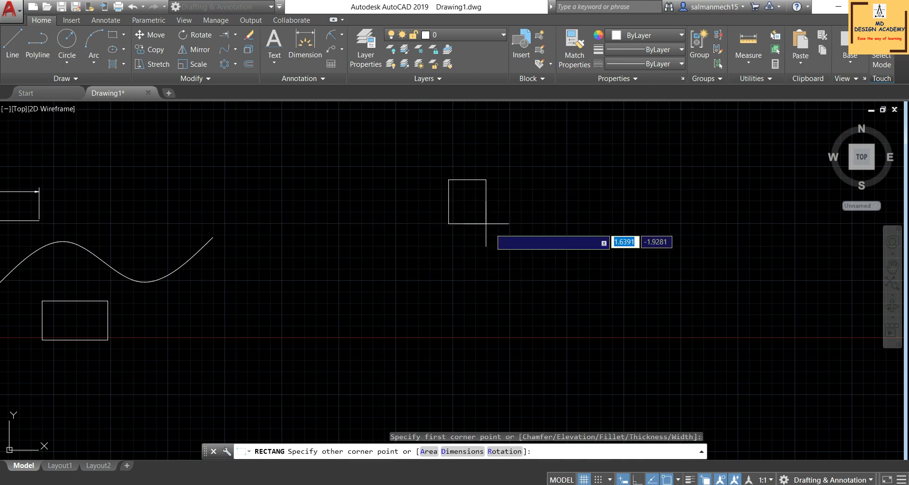
left_click(604, 266)
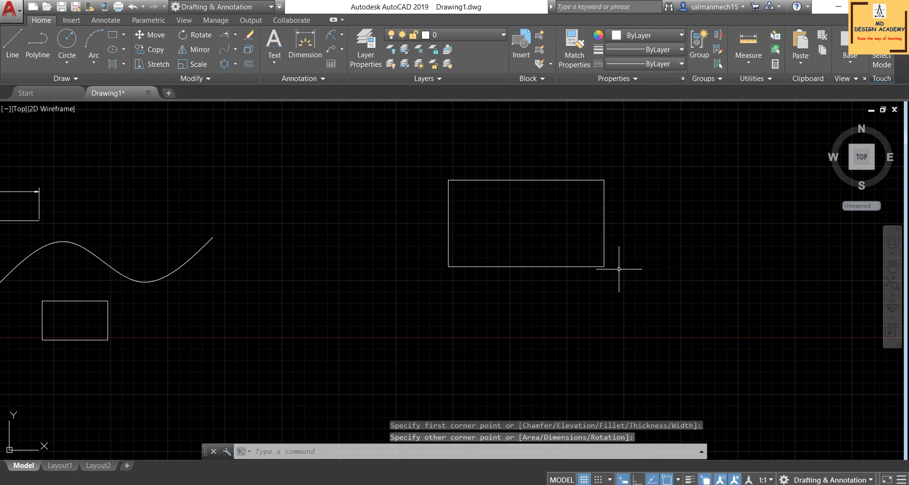
- Draw a closed three-point polyline triangle overlapping the rectangle
left_click(41, 46)
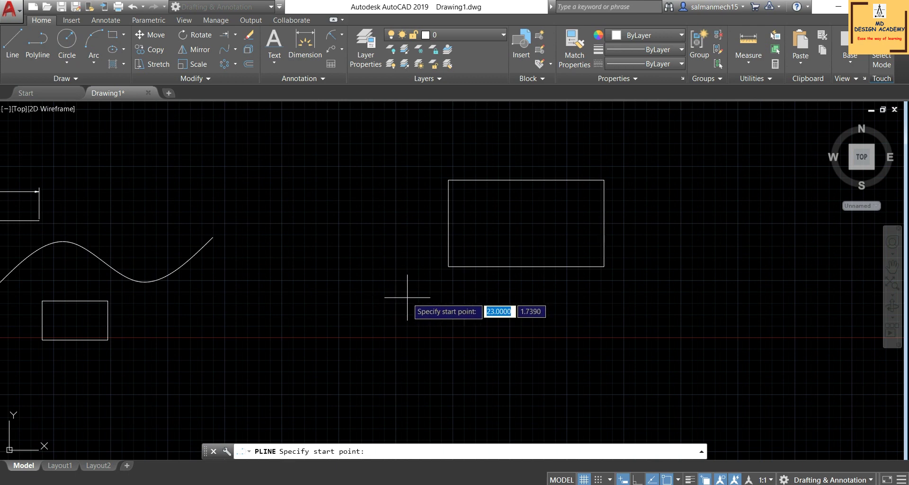
left_click(497, 300)
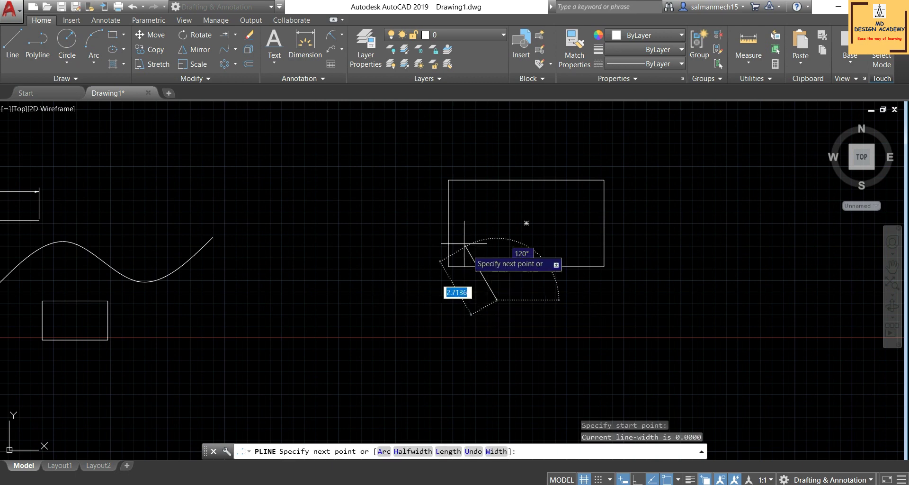
left_click(428, 205)
left_click(369, 294)
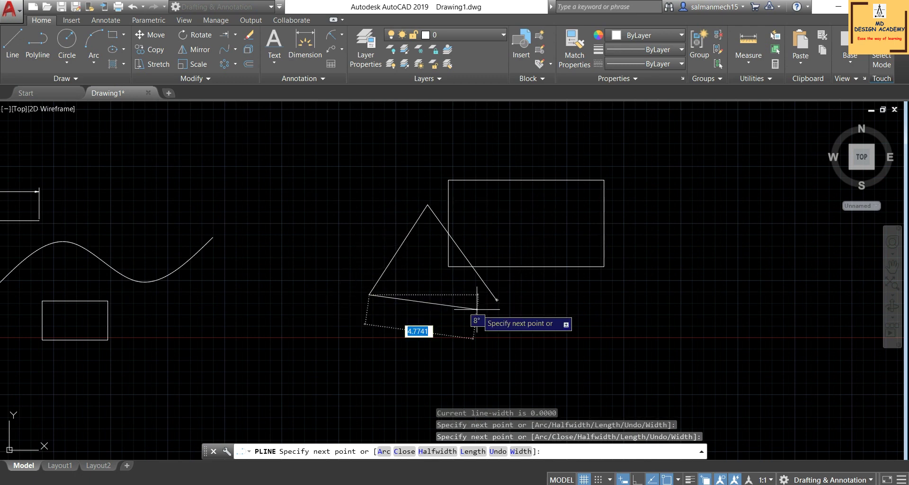
left_click(496, 300)
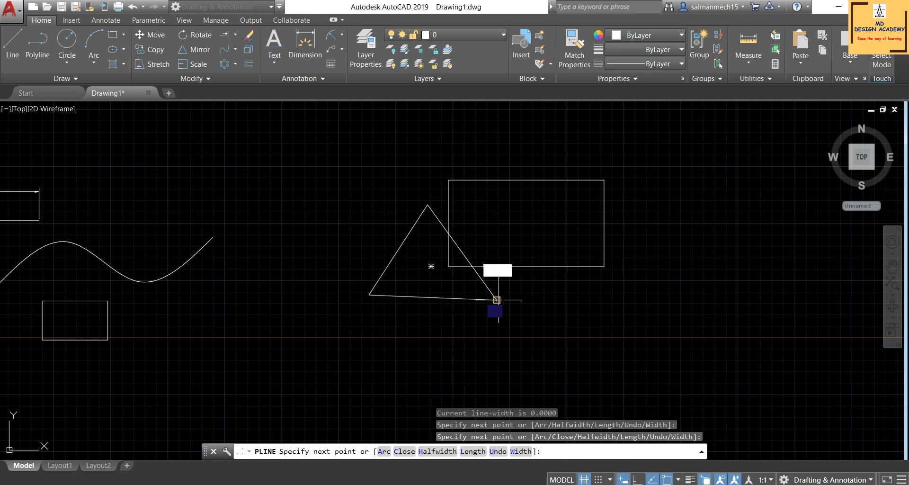
right_click(587, 301)
left_click(611, 308)
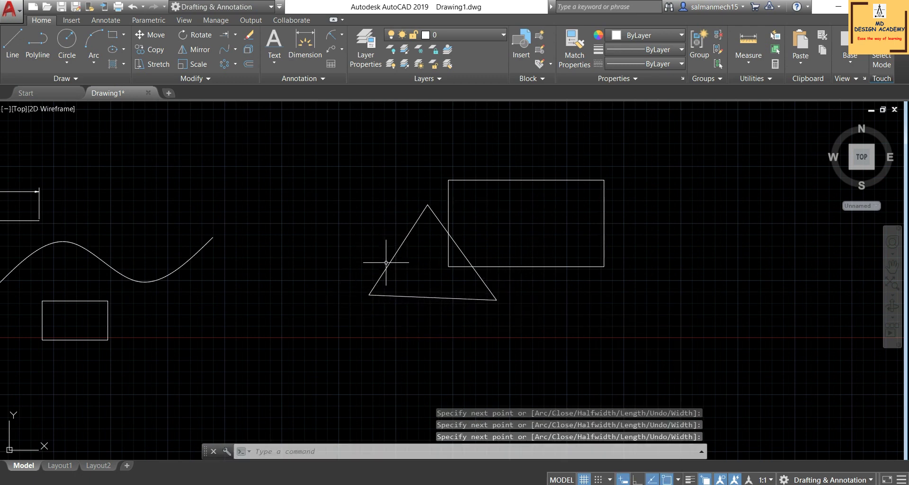
- Draw a circle centred near the rectangle's lower edge, with a radius that overlaps the shapes
left_click(70, 43)
left_click(530, 291)
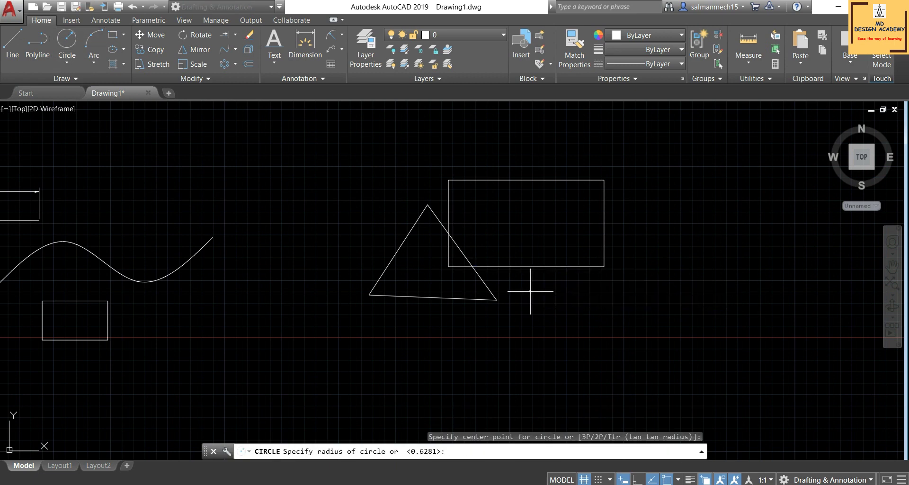
left_click(486, 247)
middle_click_drag(696, 286, 693, 287)
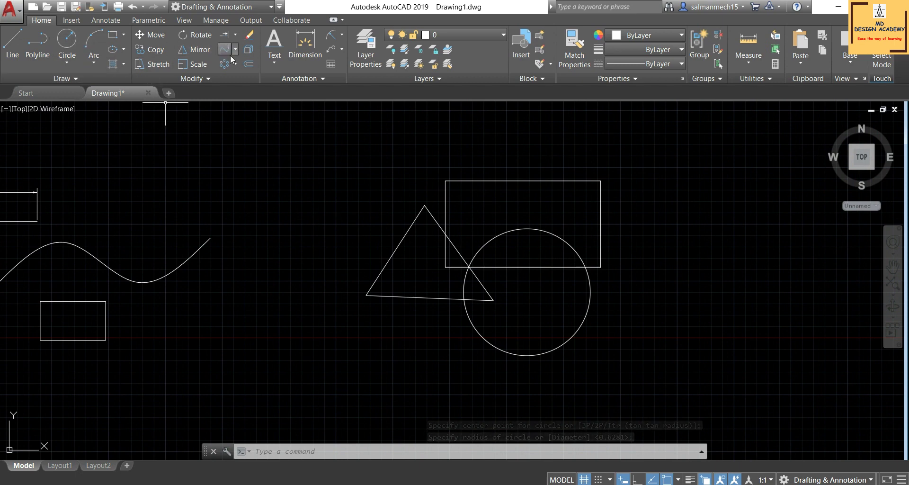
- Place single-line text 'MD Design Academy' at the circle's centre with the default height and ortho on
left_click(274, 42)
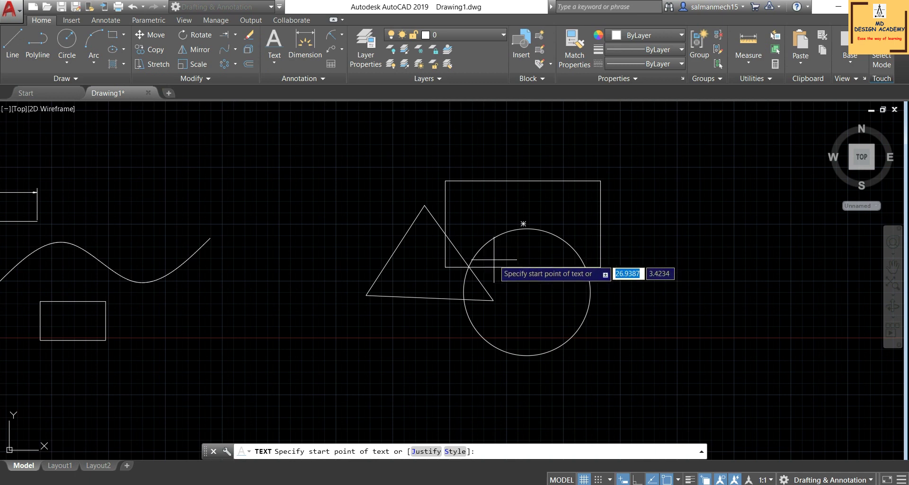
left_click(526, 292)
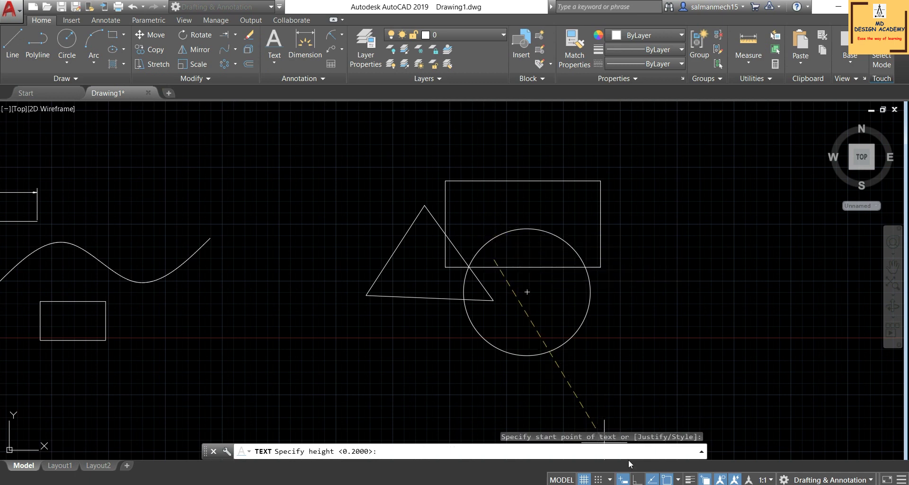
left_click(637, 479)
key("Return")
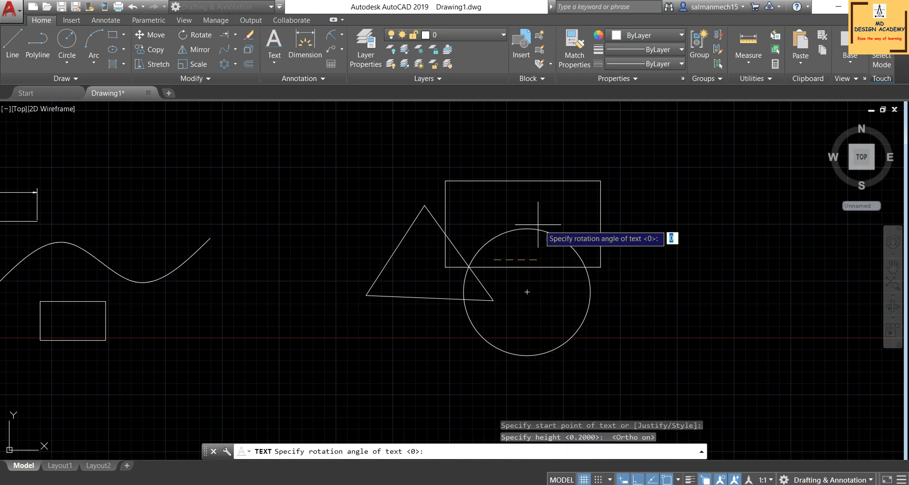
left_click(488, 220)
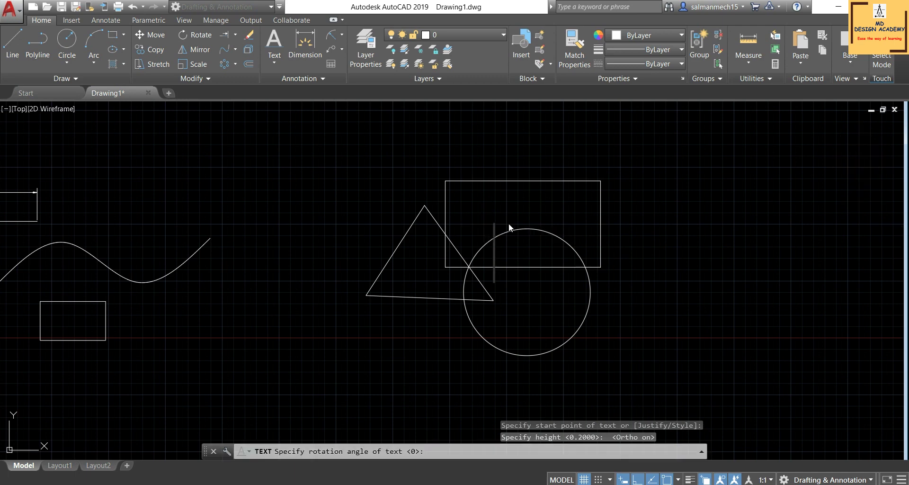
type("MD D")
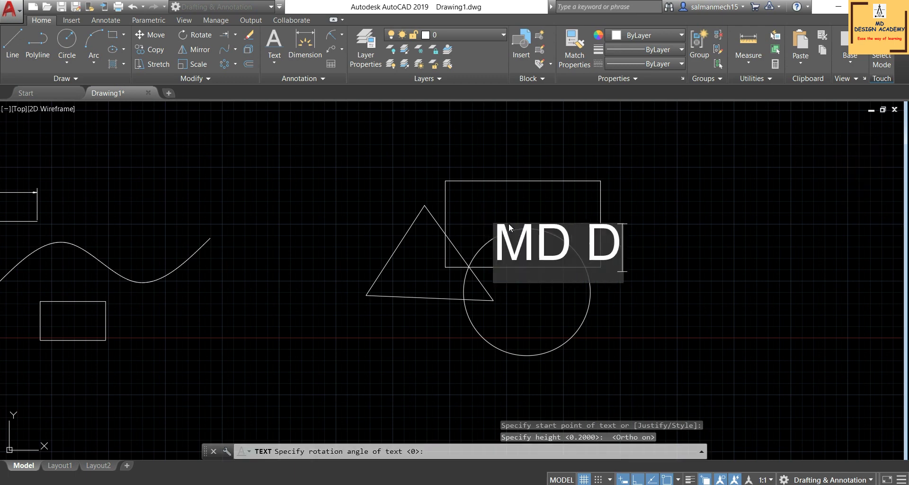
type("esign")
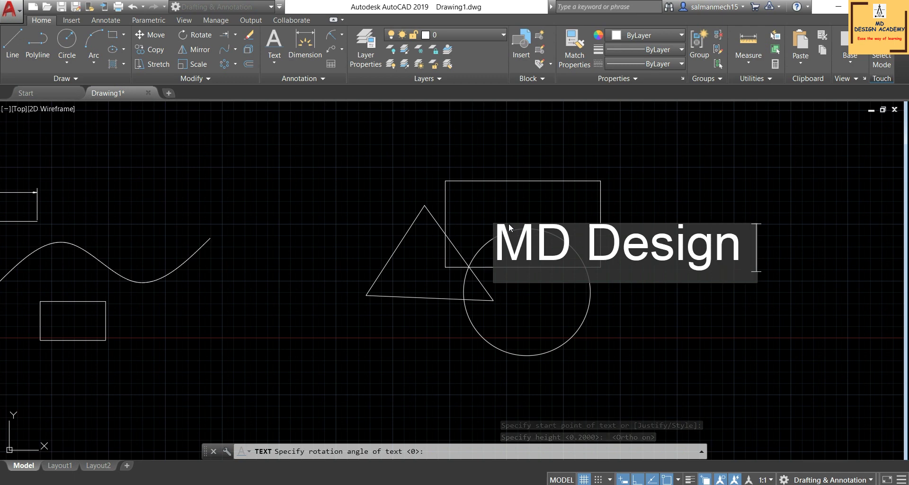
type(" Academy")
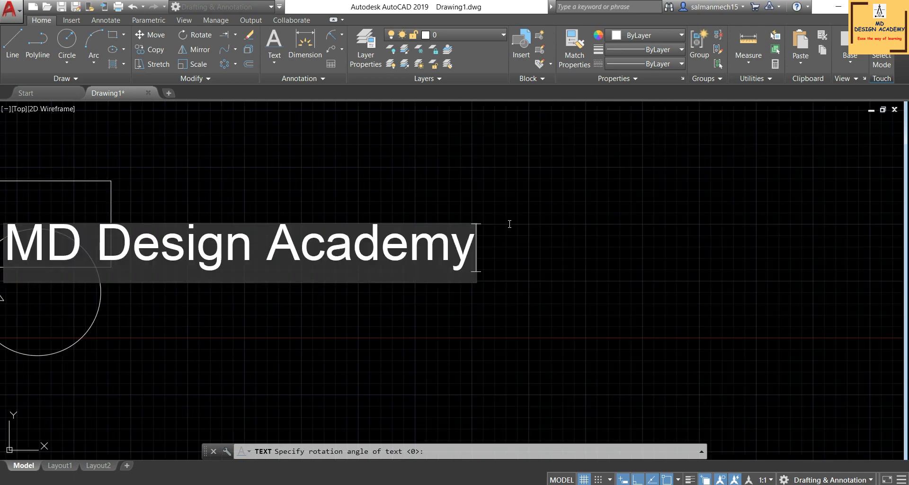
left_click(556, 274)
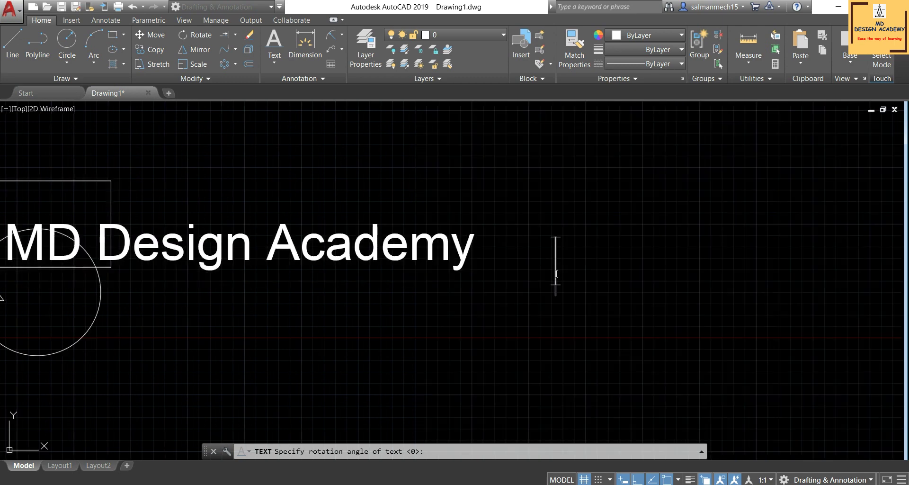
key("Escape")
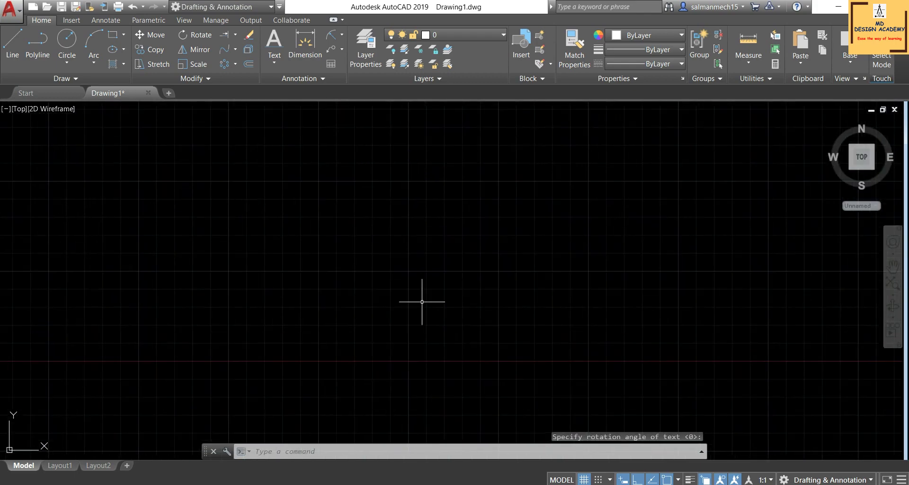
- Undo the earlier rotation, rotate the 'MD Design Academy' text to 0° and reselect it
scroll(421, 301, "down", 3)
key("ctrl+z")
left_click(264, 203)
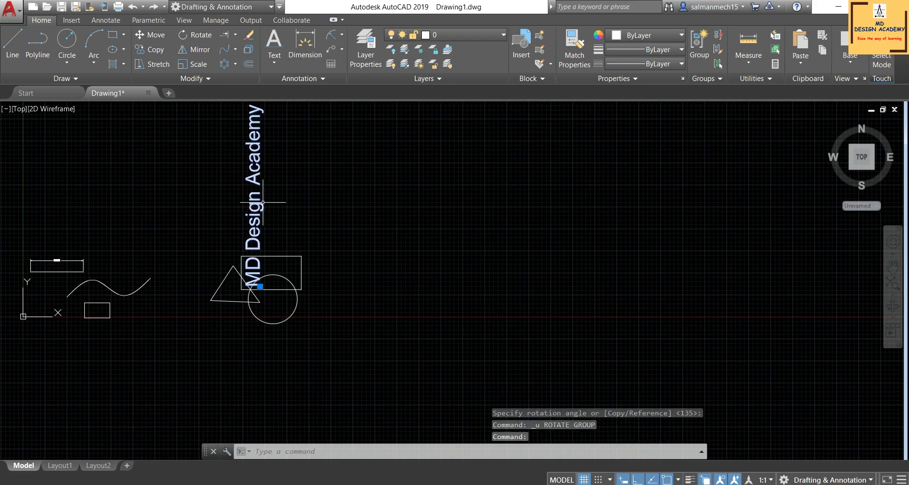
left_click(199, 36)
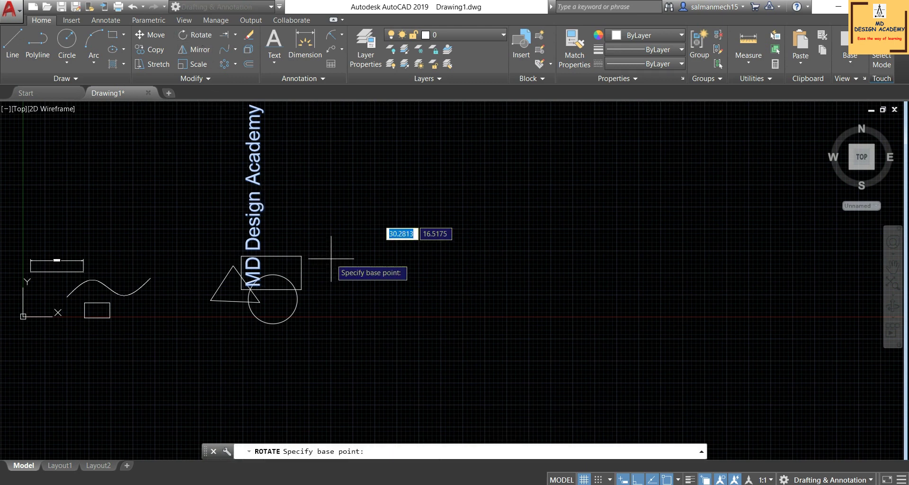
left_click(259, 301)
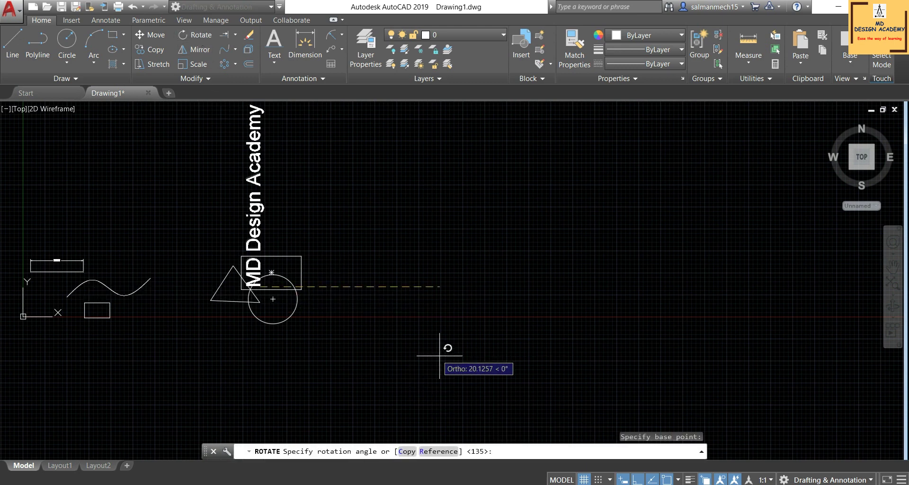
left_click(204, 379)
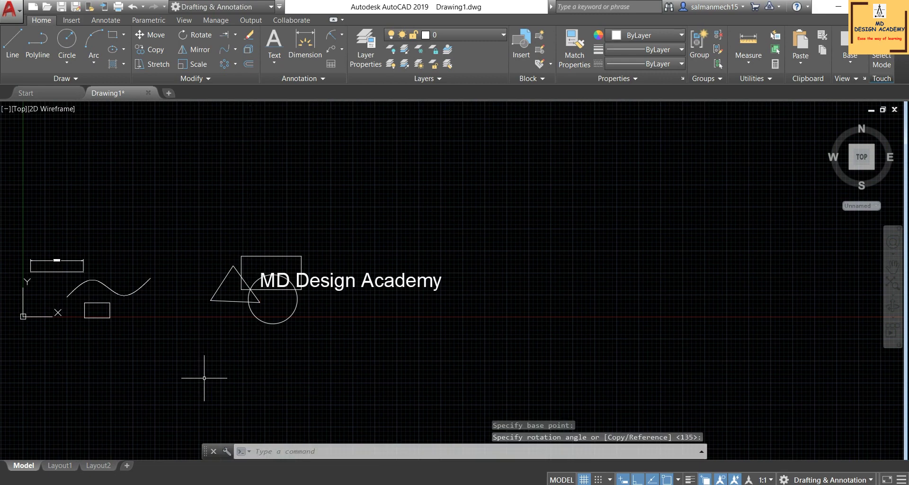
scroll(317, 283, "up", 5)
scroll(436, 283, "down", 2)
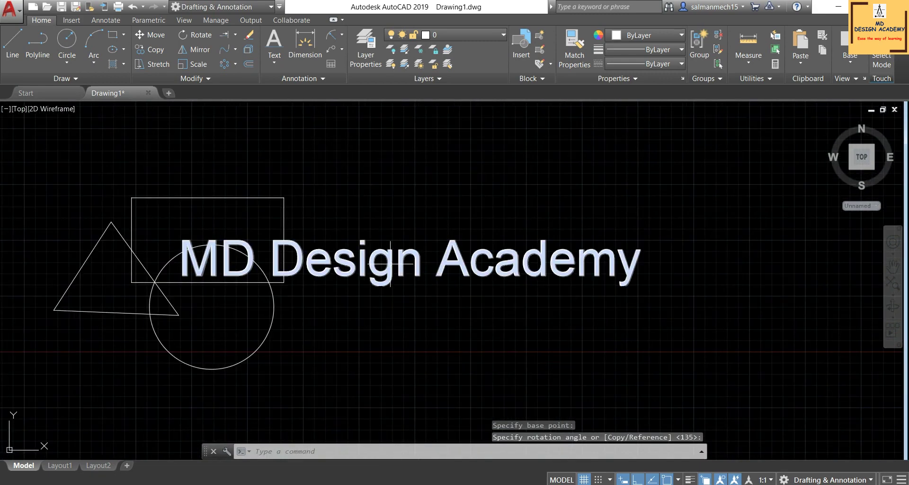
left_click(377, 281)
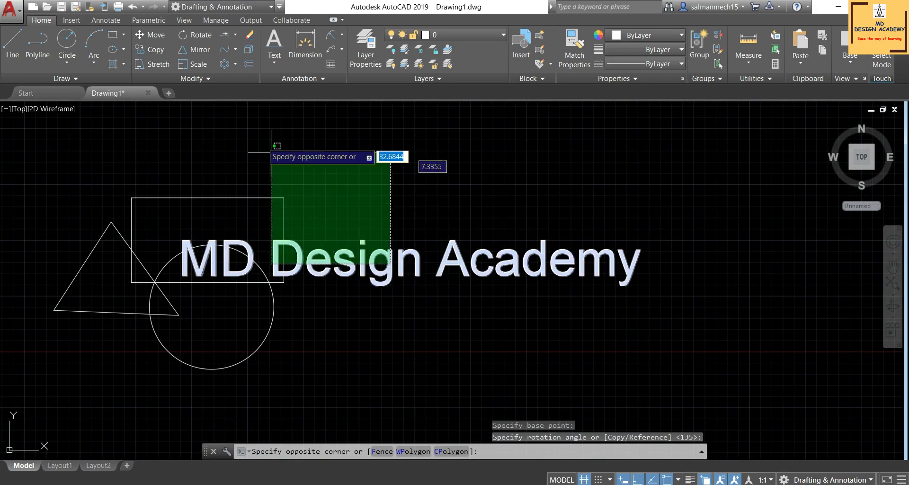
left_click(374, 268)
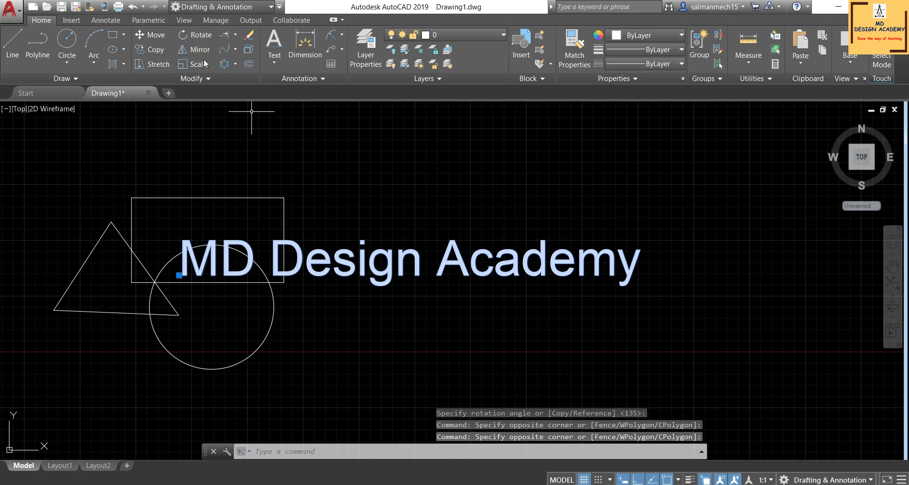
- Scale the 'MD Design Academy' text by 0.4 from its lower-left corner
key("Escape")
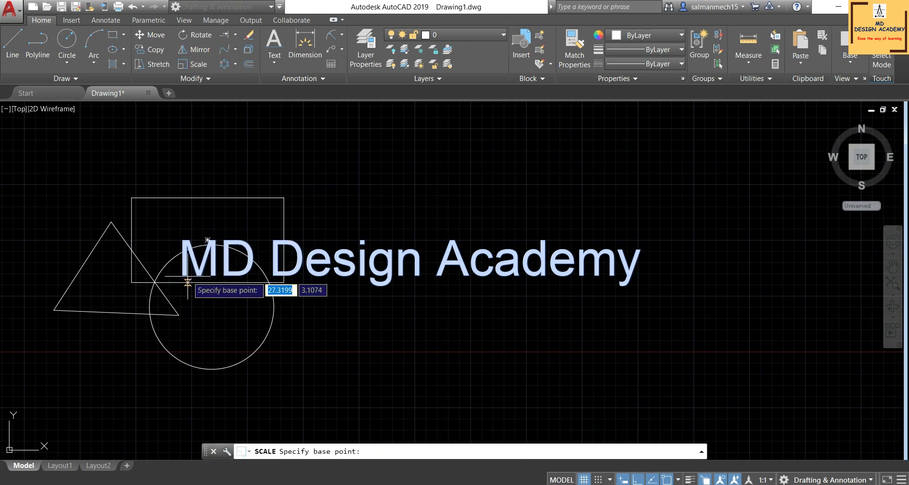
left_click(180, 275)
type("0.4")
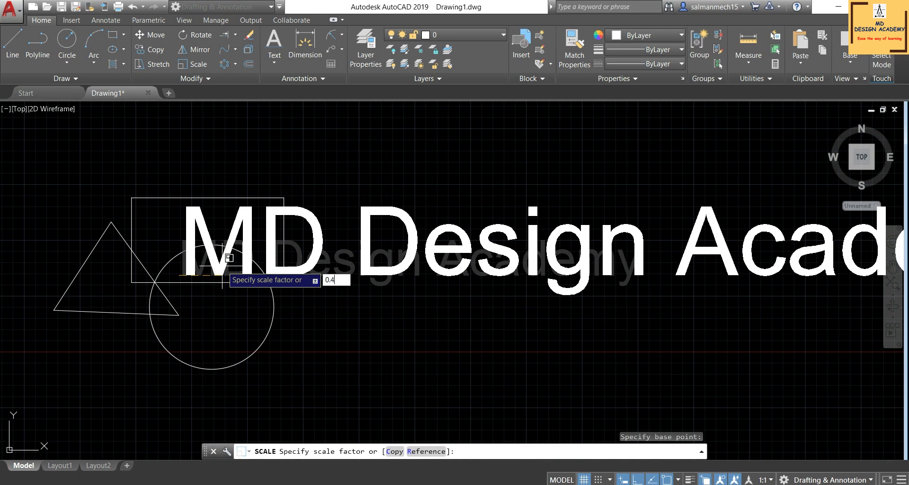
key("Return")
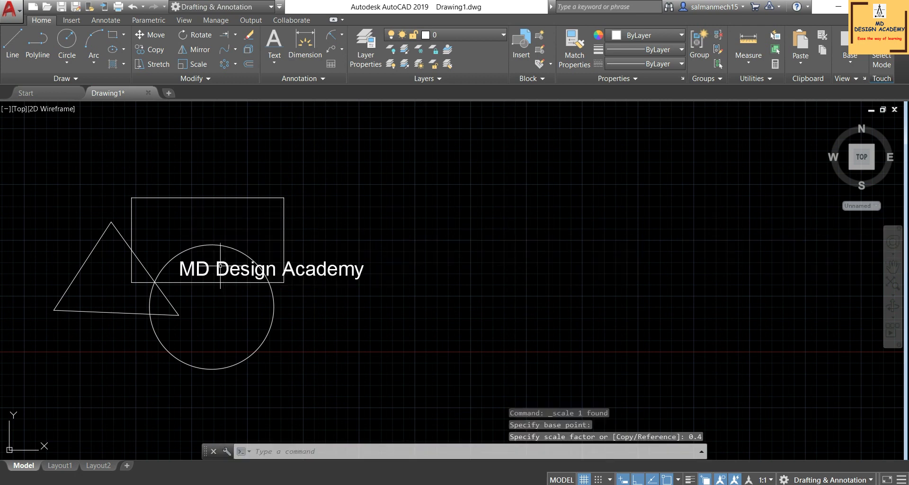
scroll(503, 189, "down", 4)
scroll(286, 274, "up", 3)
scroll(286, 275, "up", 4)
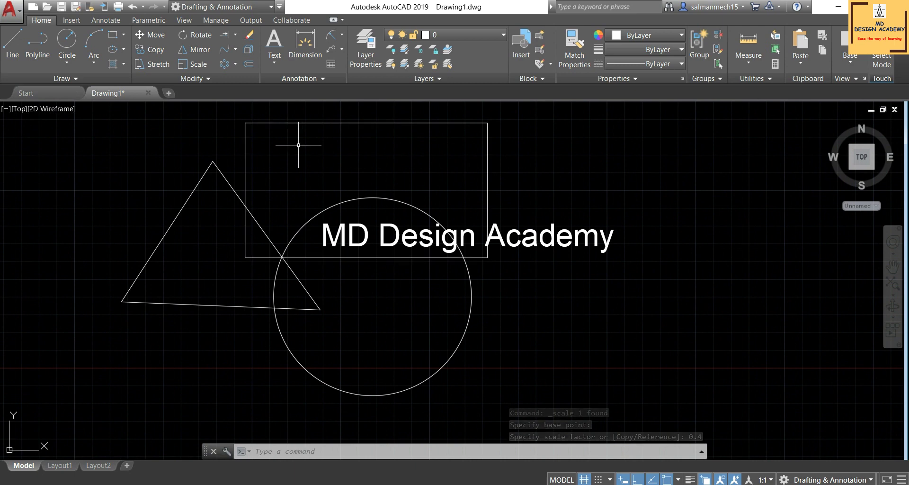
- Fill the rectangle with a solid yellow (248,215,49) hatch
left_click(114, 63)
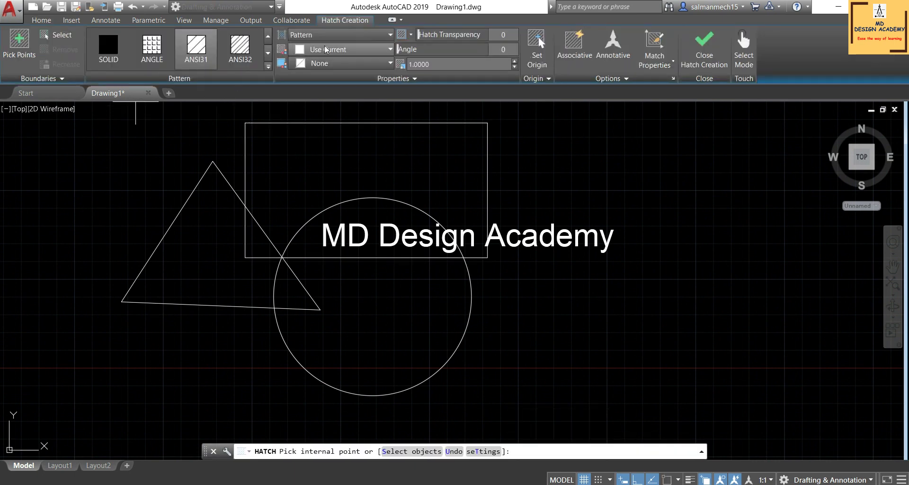
left_click(310, 35)
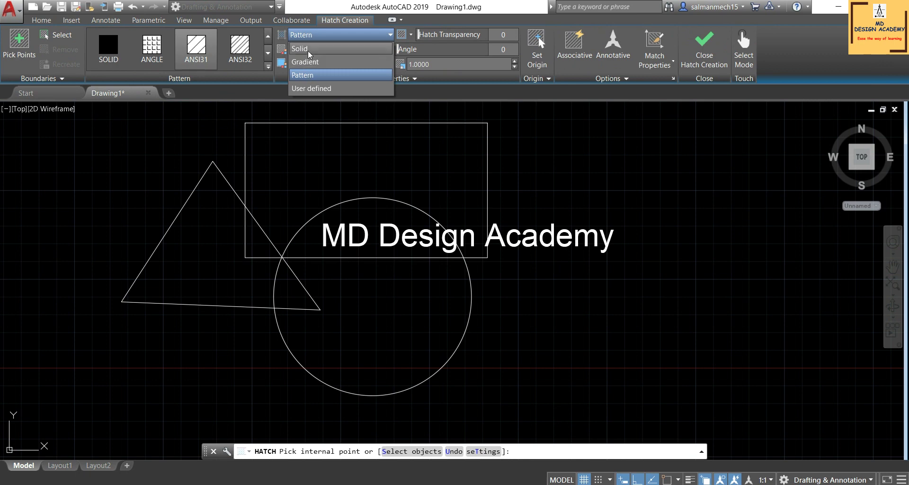
left_click(310, 49)
left_click(314, 49)
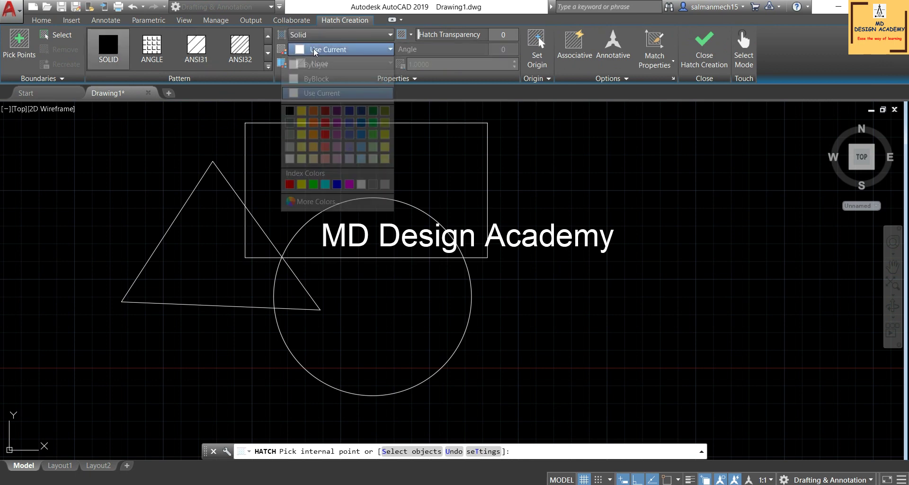
left_click(302, 112)
left_click(63, 38)
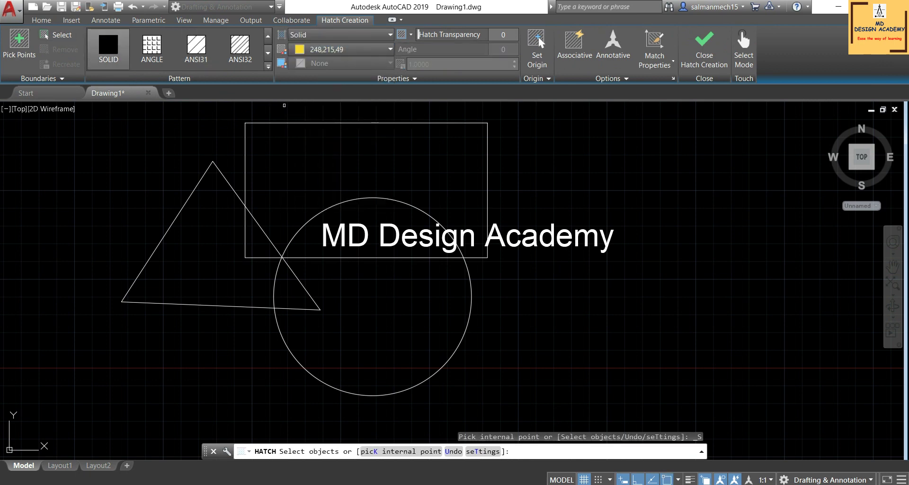
left_click(319, 123)
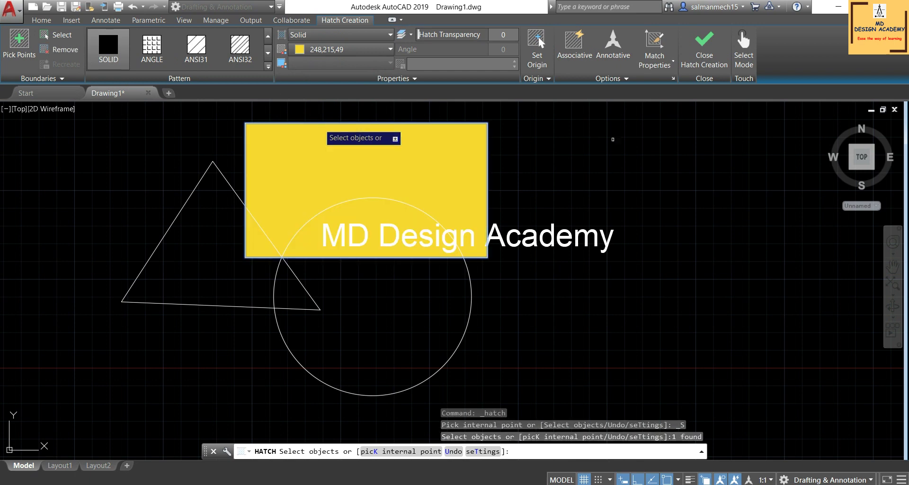
left_click(704, 42)
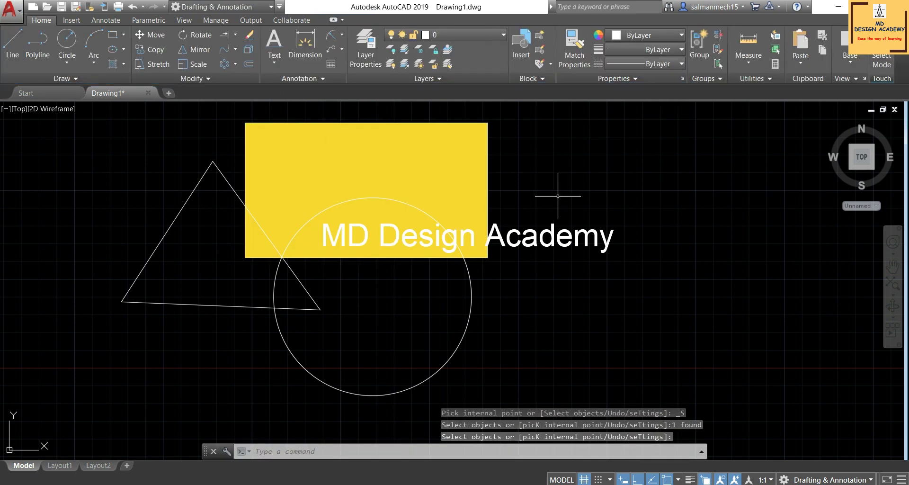
- Fill the triangle with a solid green hatch
left_click(113, 65)
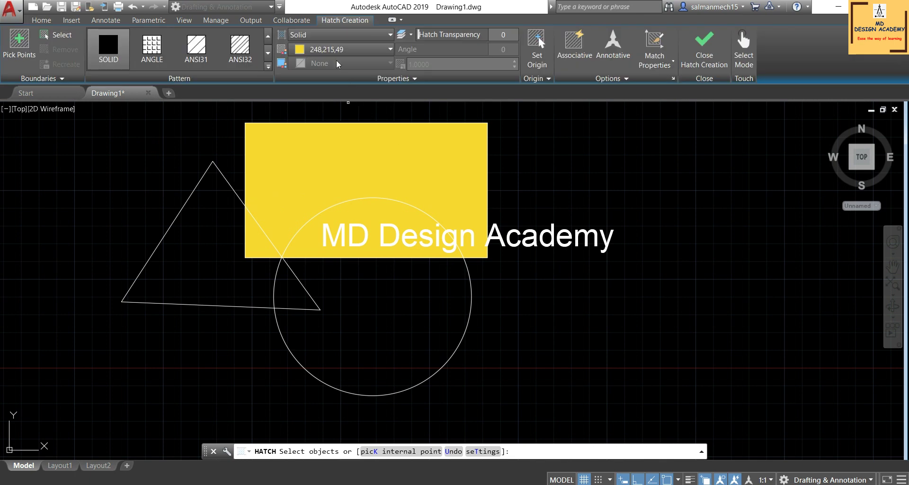
left_click(333, 48)
left_click(314, 184)
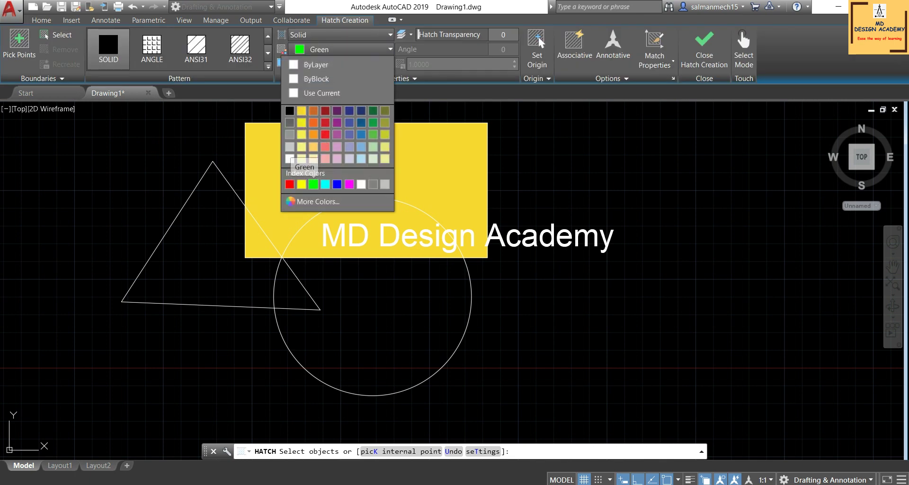
left_click(207, 173)
left_click(692, 67)
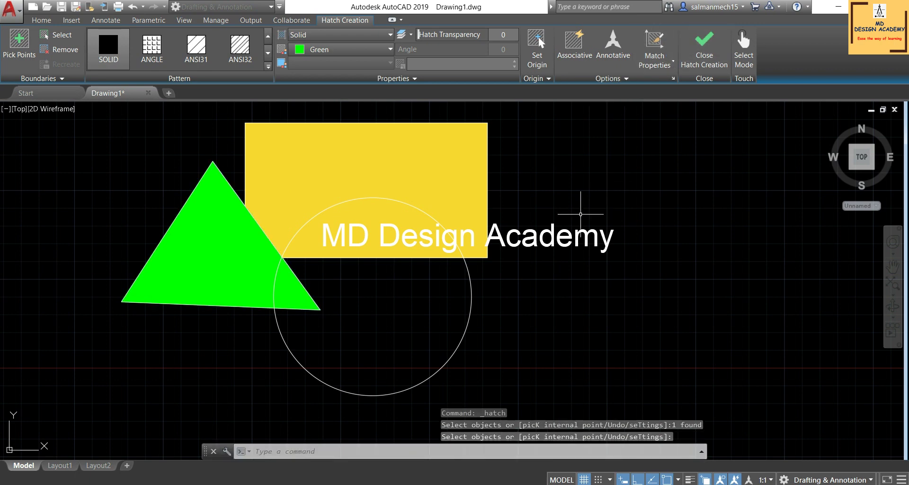
- Fill the circle with a solid red (237,31,36) hatch
left_click(117, 61)
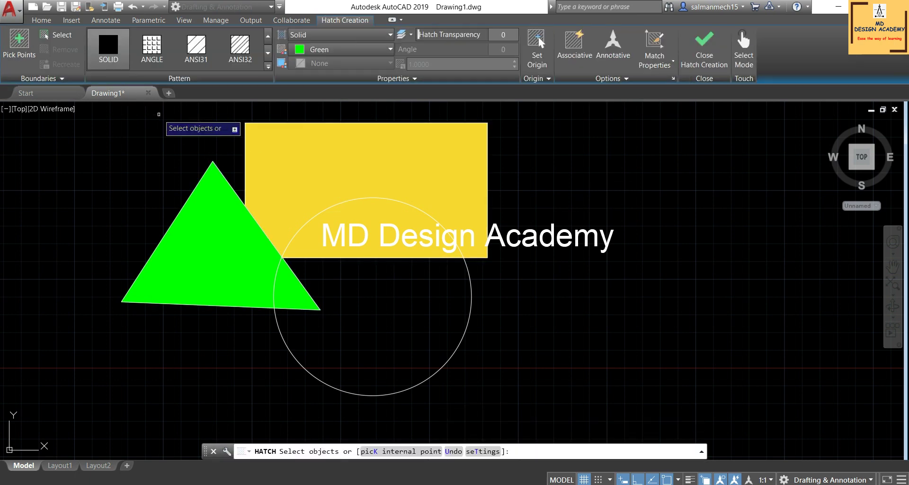
left_click(389, 49)
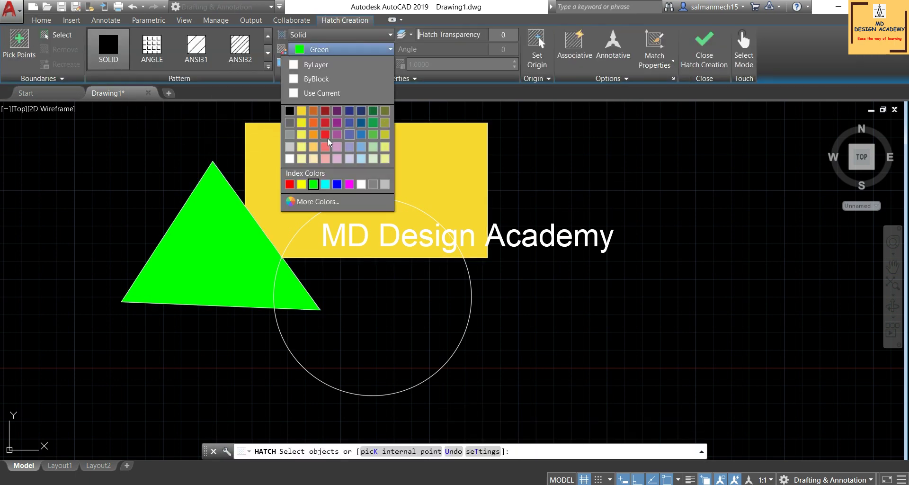
left_click(325, 134)
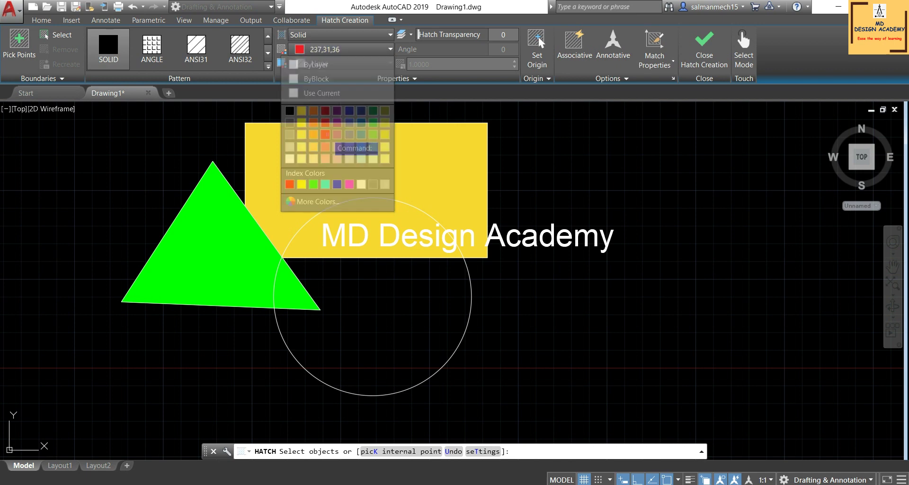
left_click(468, 272)
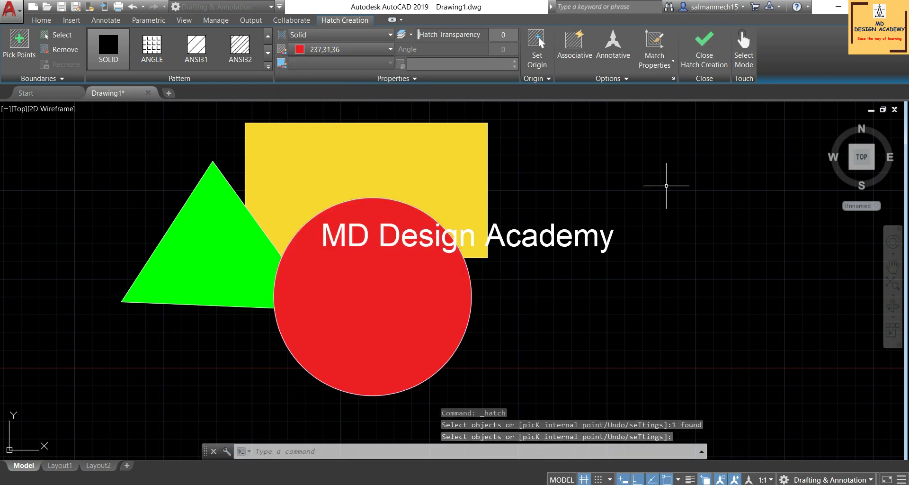
key("Return")
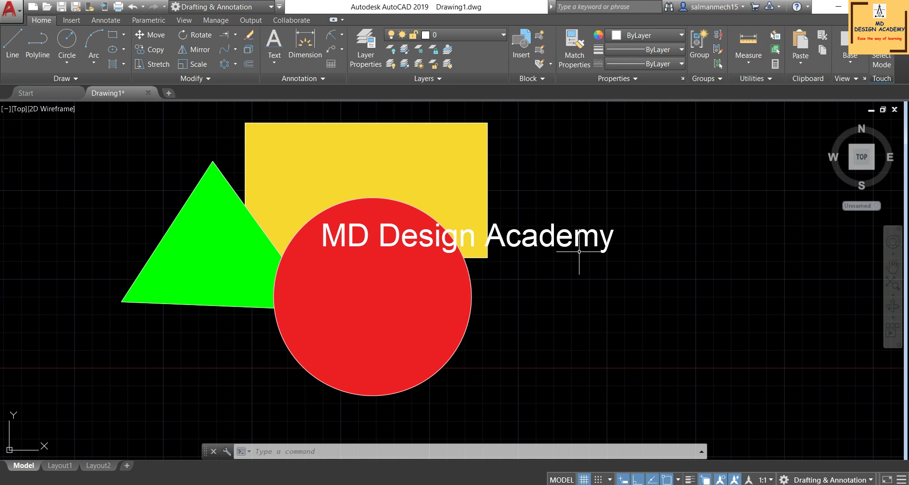
- Expand the Modify panel slide-out and drop down the Draw Order list
left_click(206, 78)
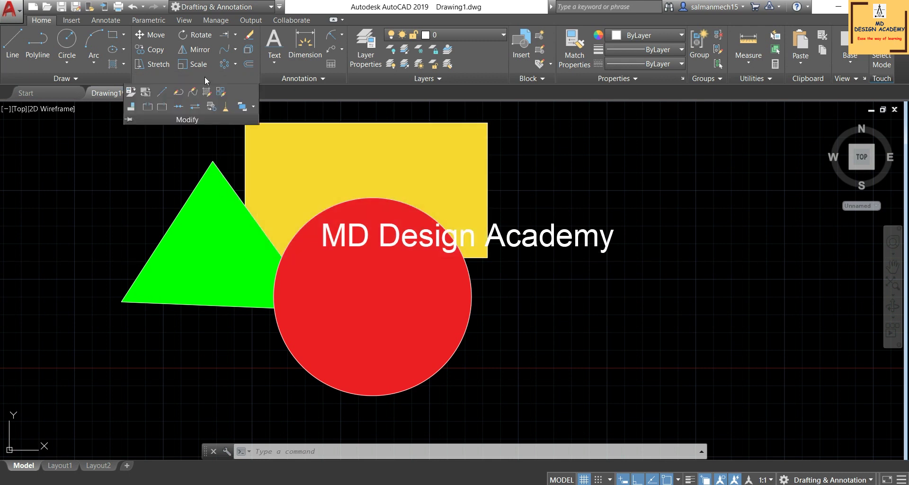
left_click(254, 106)
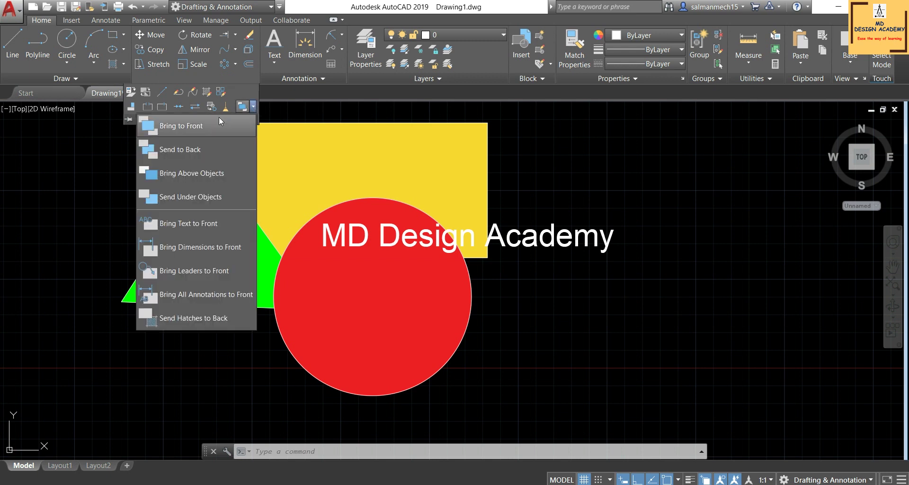
- Bring the yellow rectangle hatch to the front so it hides 'MD Design'
left_click(185, 127)
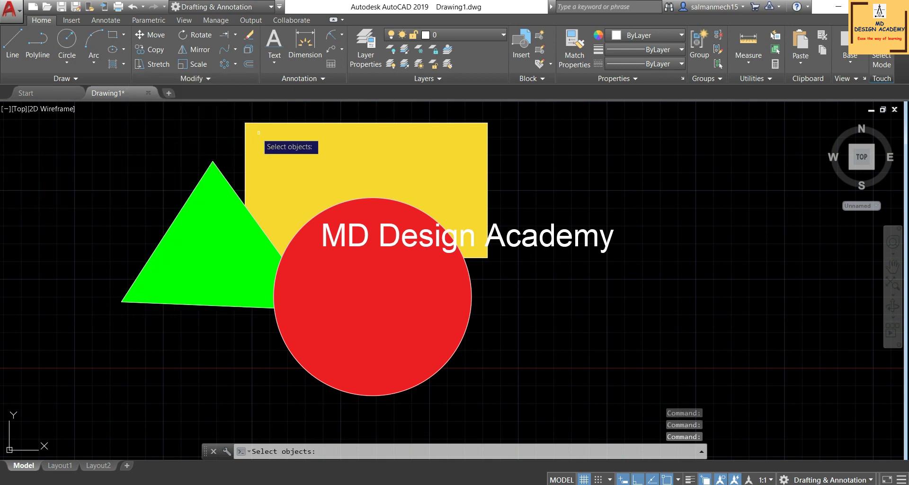
left_click(291, 135)
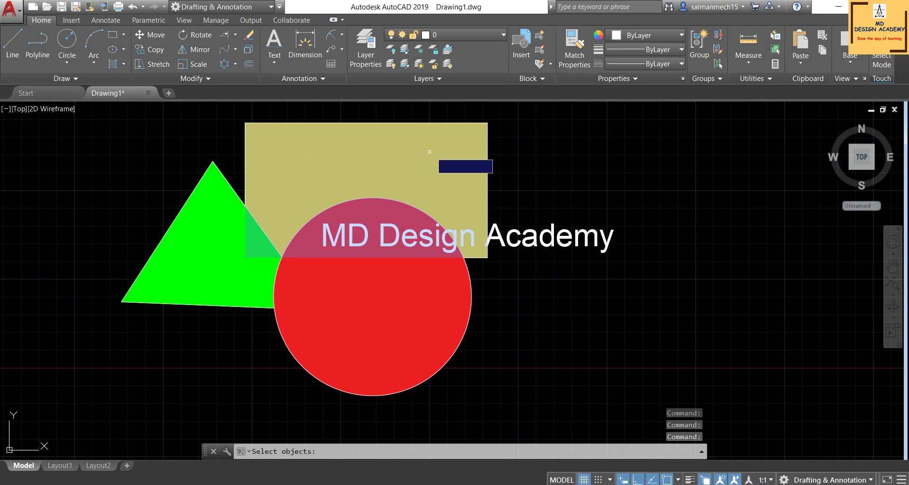
left_click(409, 159)
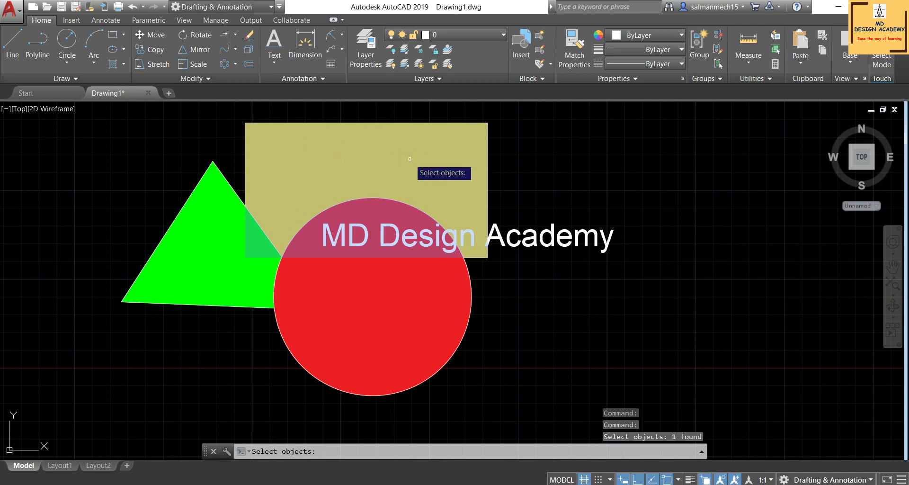
key("Return")
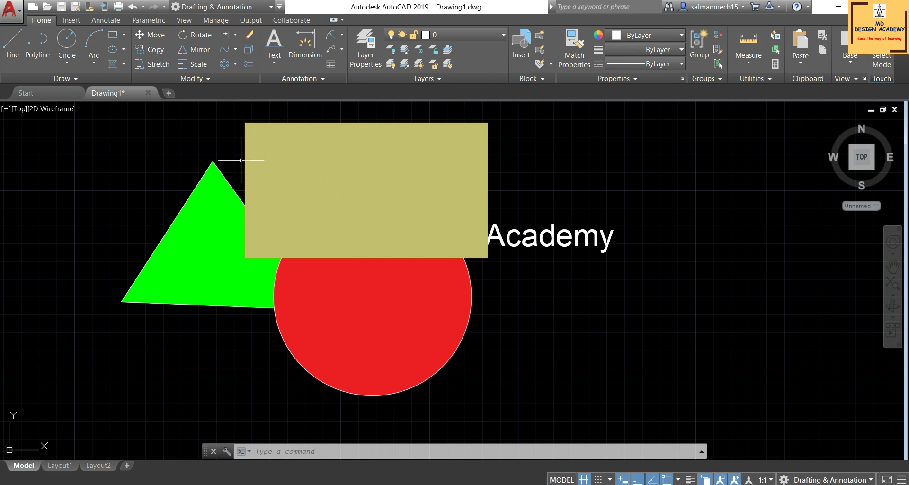
- Bring the rectangle's outline polyline to the front, picking it through selection cycling
left_click(203, 76)
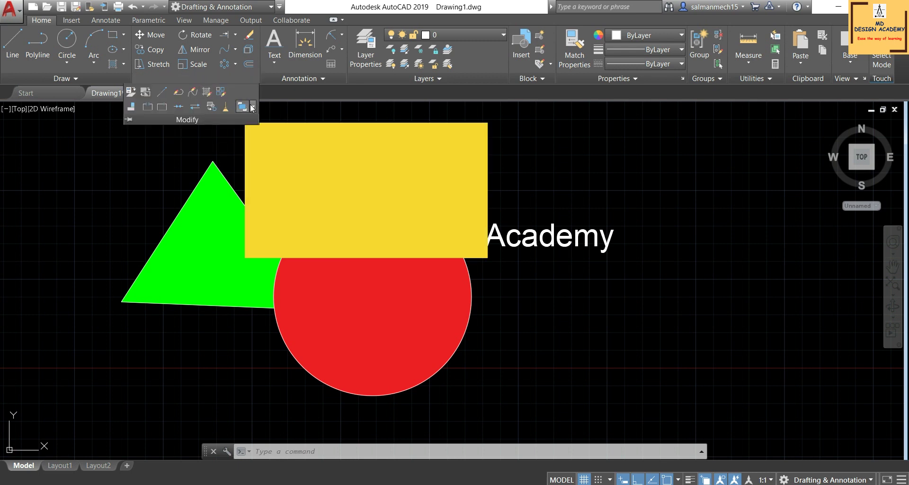
left_click(253, 108)
left_click(209, 123)
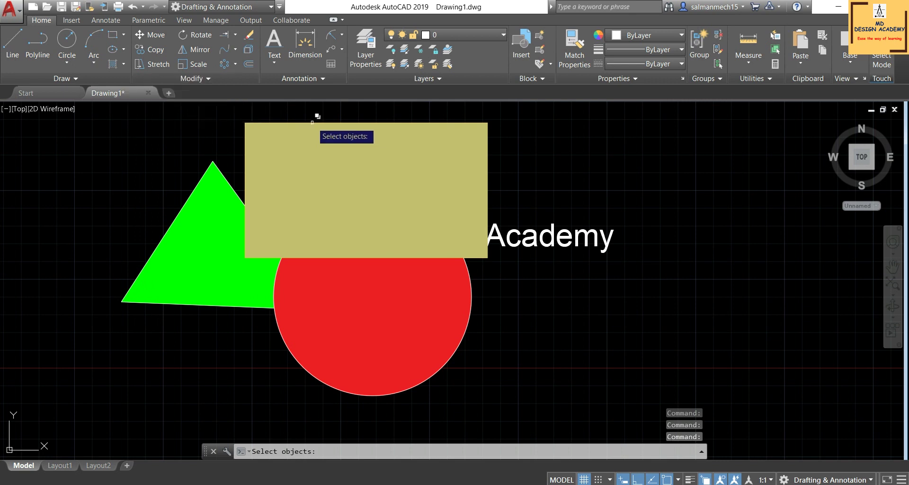
left_click(312, 122)
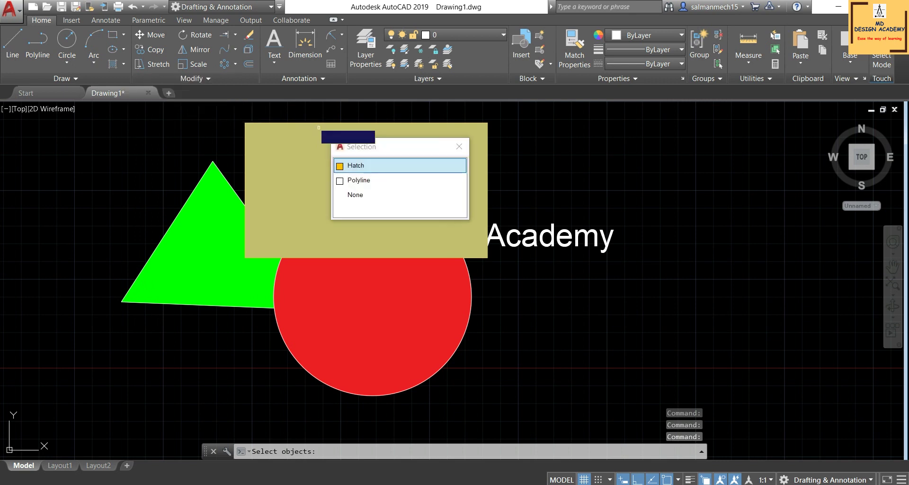
left_click(353, 182)
key("Return")
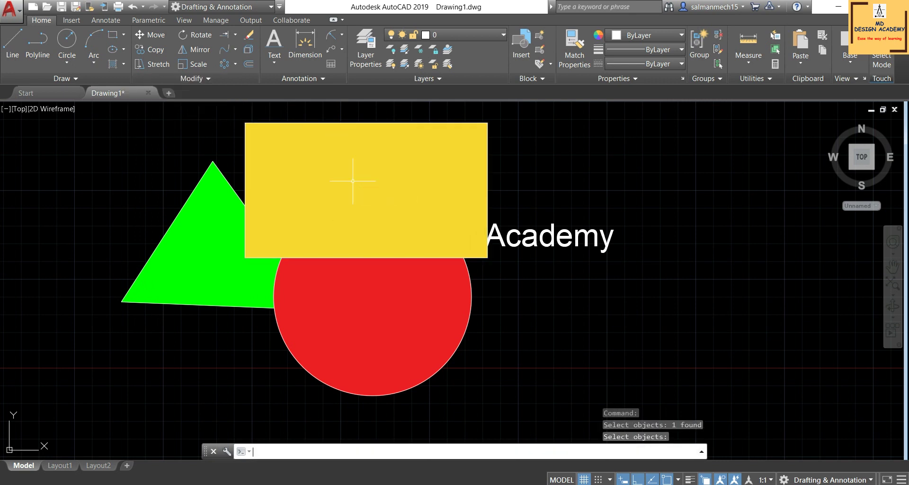
- Reopen the Draw Order dropdown from the expanded Modify panel
scroll(327, 112, "up", 4)
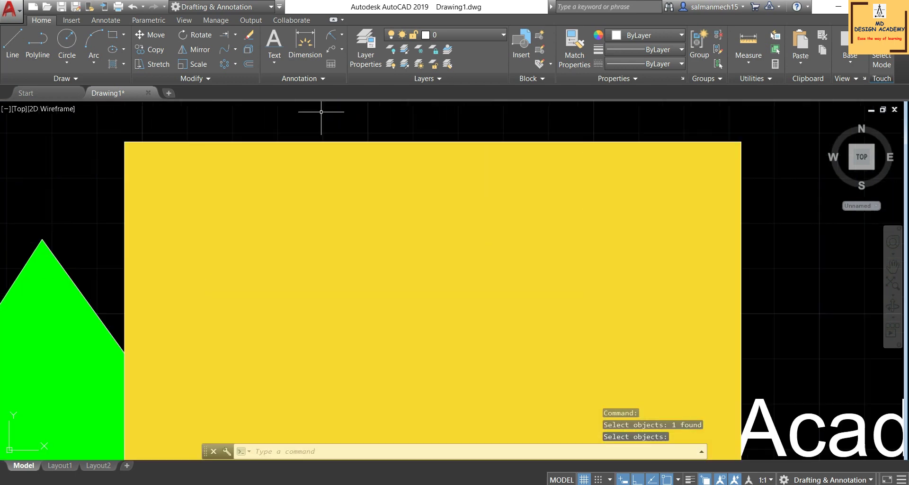
scroll(308, 142, "up", 3)
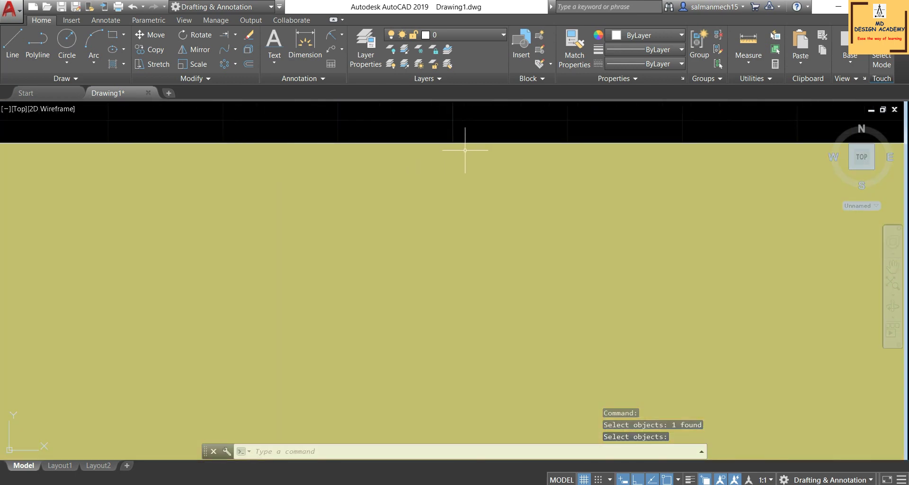
scroll(369, 156, "down", 3)
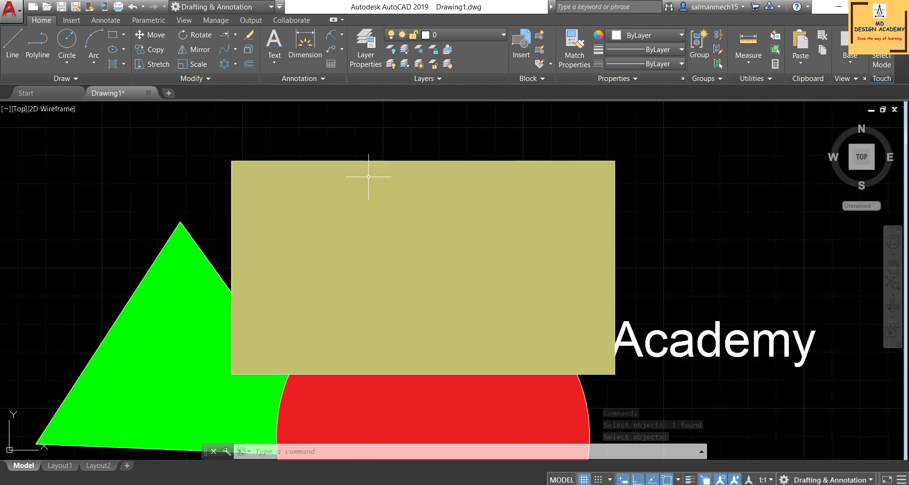
scroll(348, 175, "down", 2)
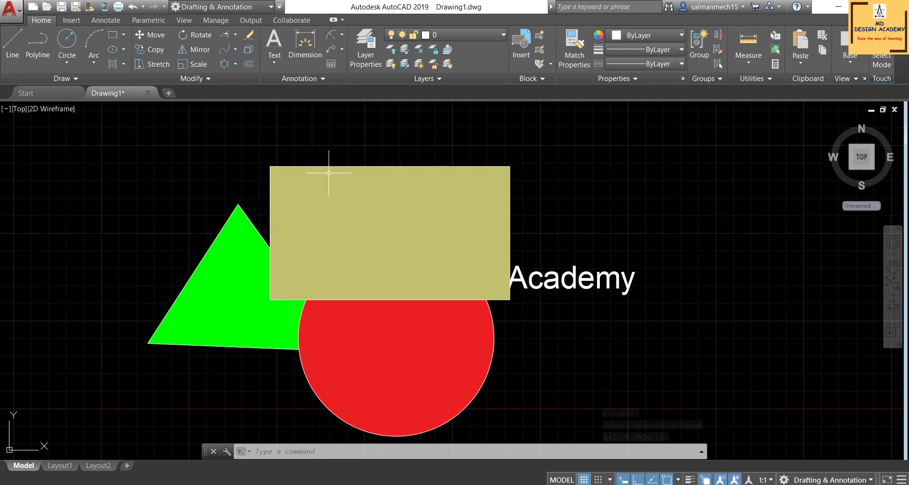
left_click(208, 77)
left_click(254, 108)
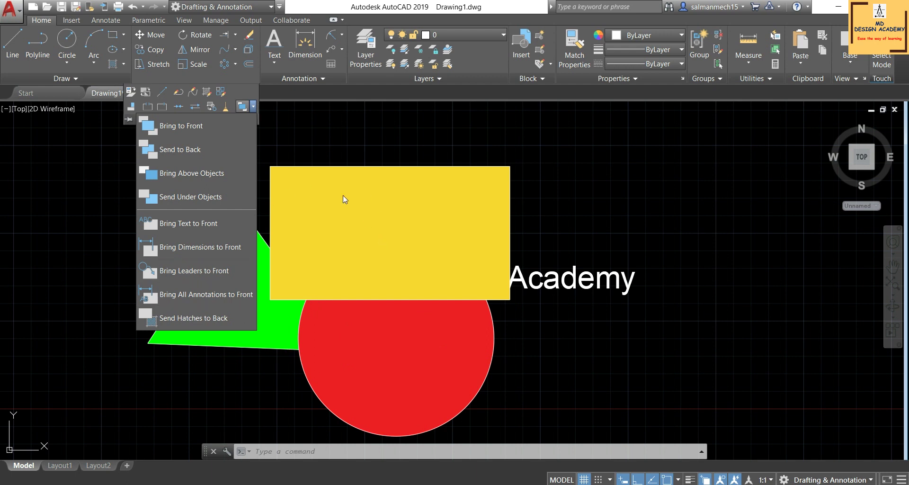
- Send the red circle and its outline to the back, behind the triangle
left_click(175, 150)
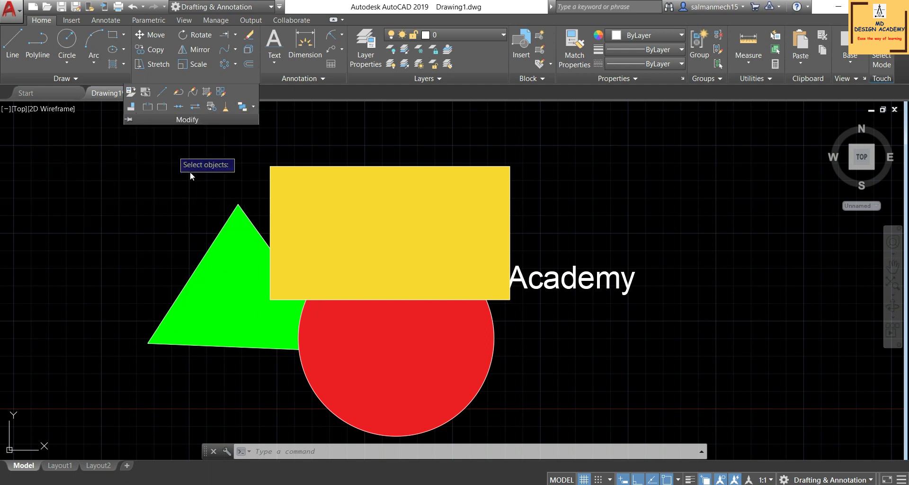
left_click(488, 400)
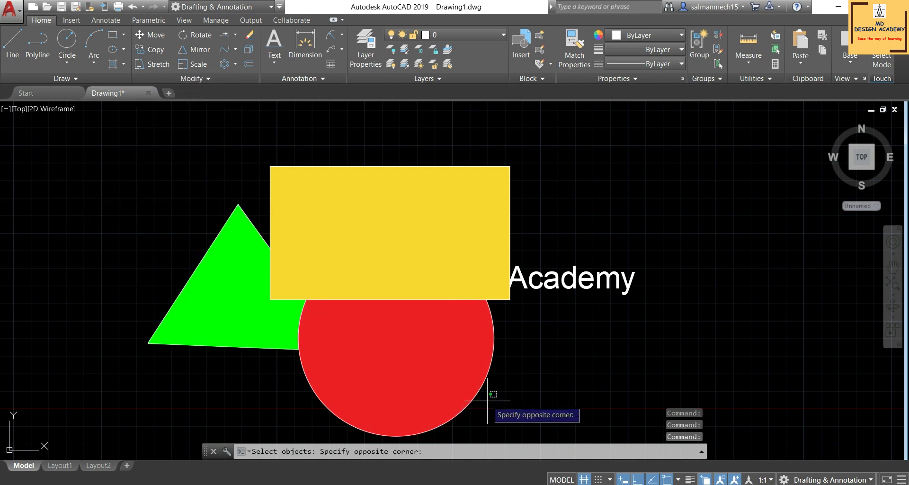
left_click(468, 387)
key("Return")
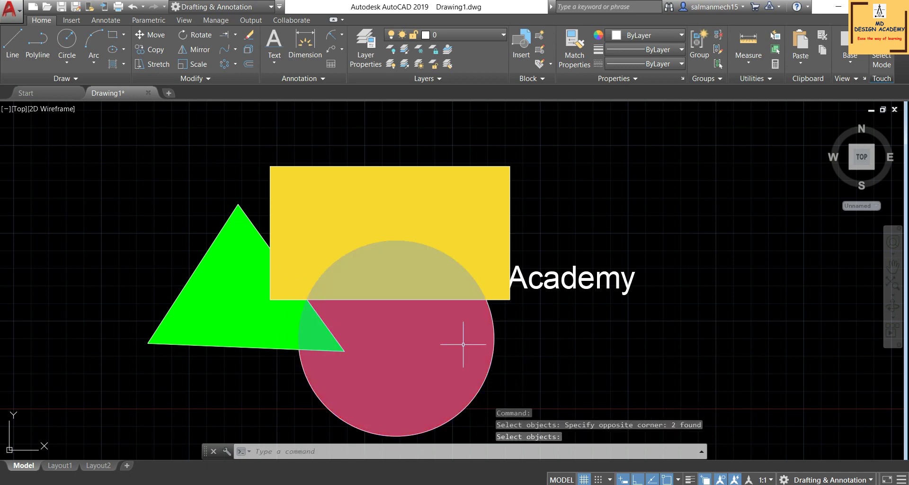
scroll(254, 185, "down", 2)
scroll(254, 185, "up", 2)
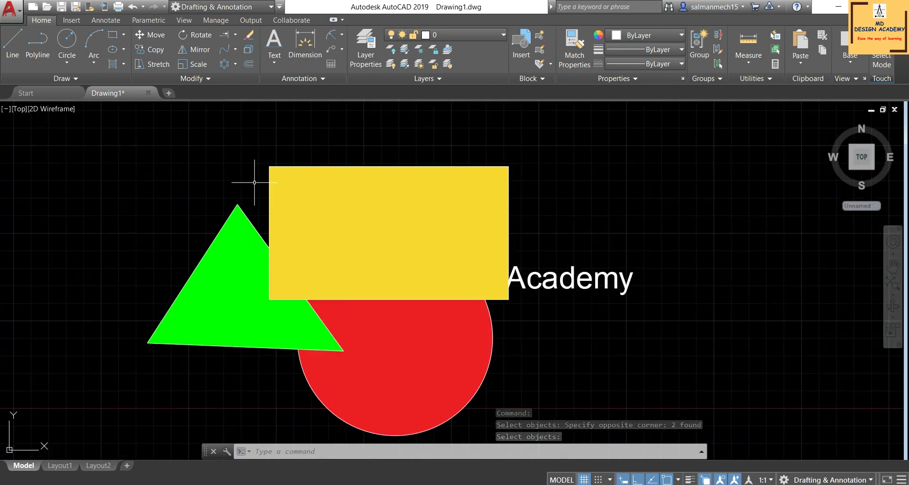
left_click(205, 82)
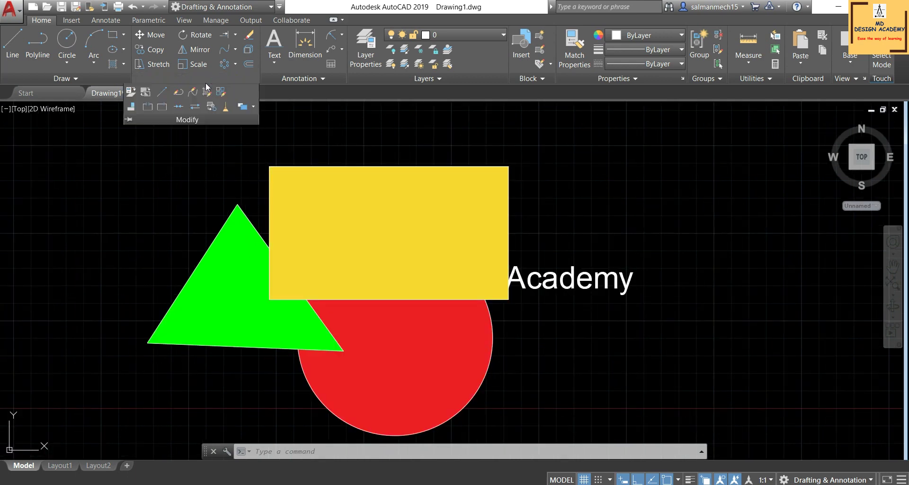
- Use Bring Above Objects to raise the red circle above the green triangle
left_click(254, 107)
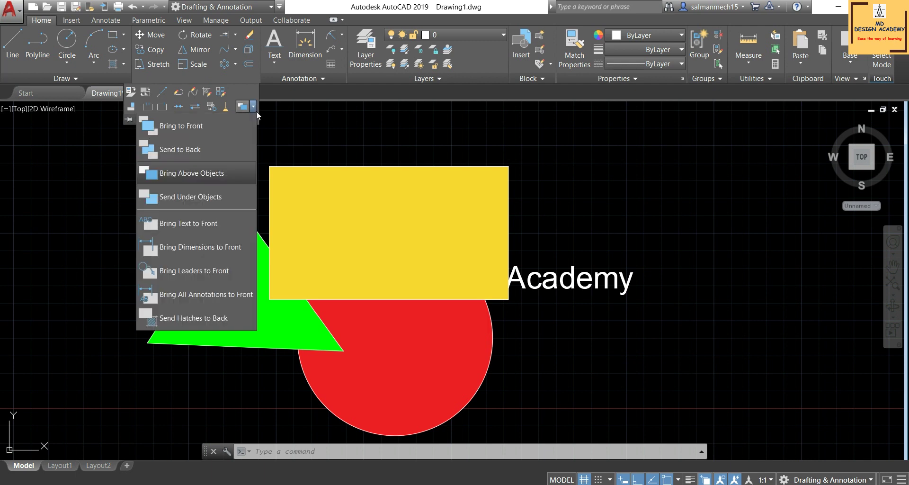
left_click(192, 176)
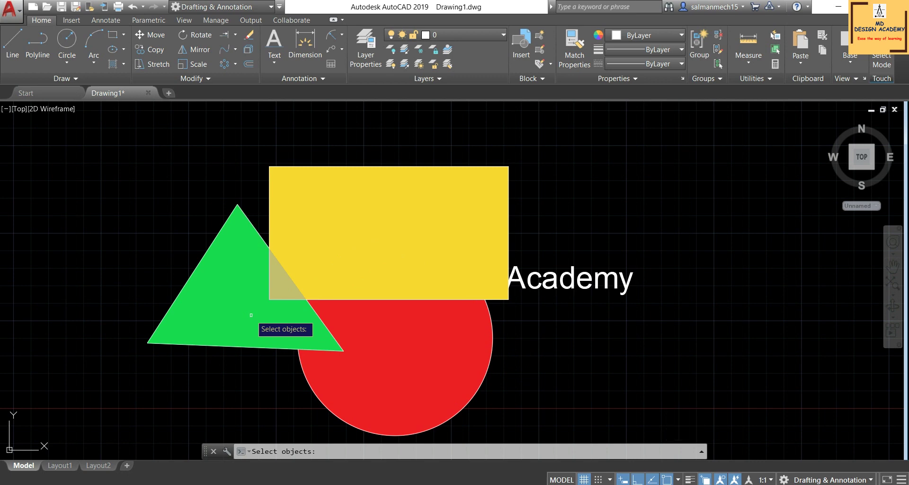
left_click(491, 401)
left_click(454, 367)
key("Return")
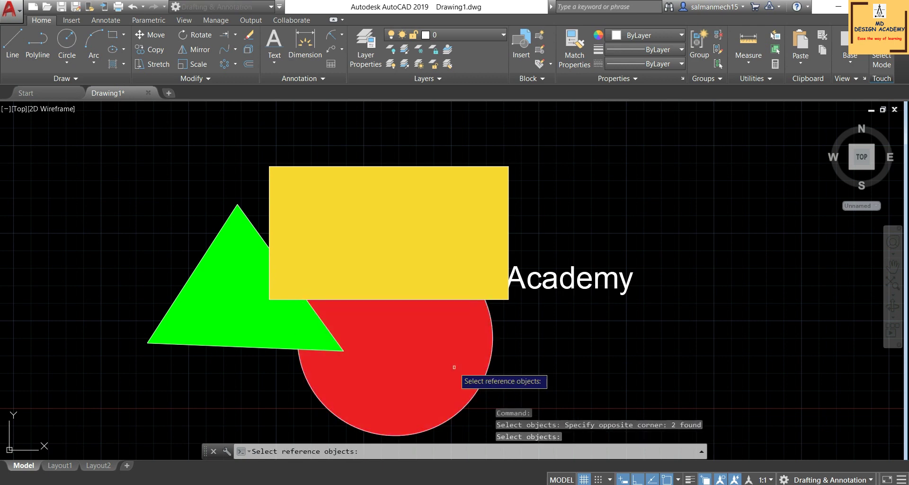
left_click(213, 368)
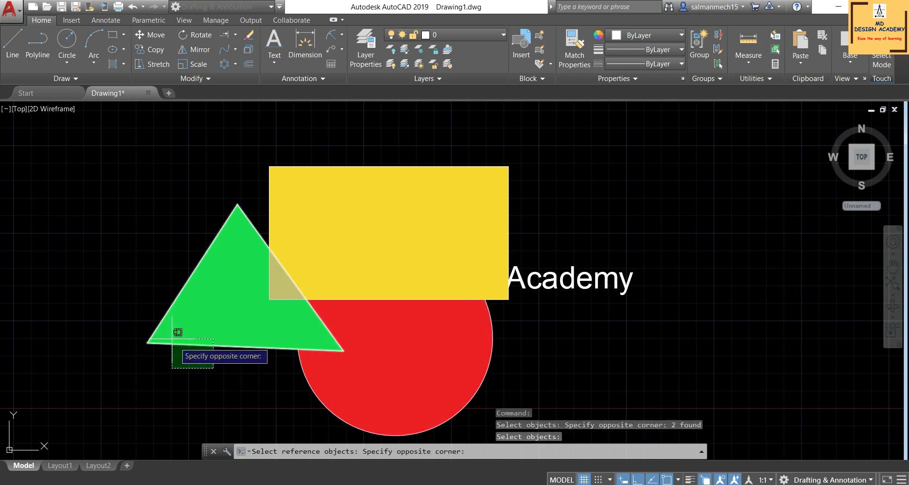
left_click(137, 308)
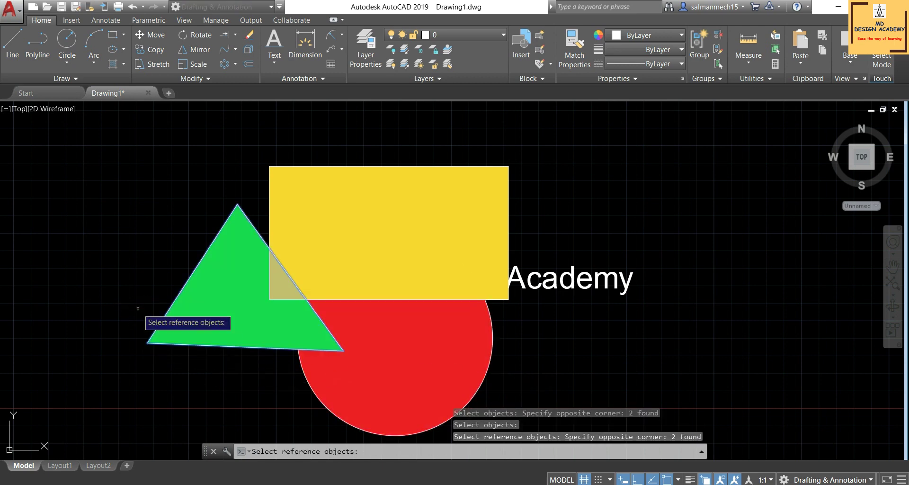
key("Return")
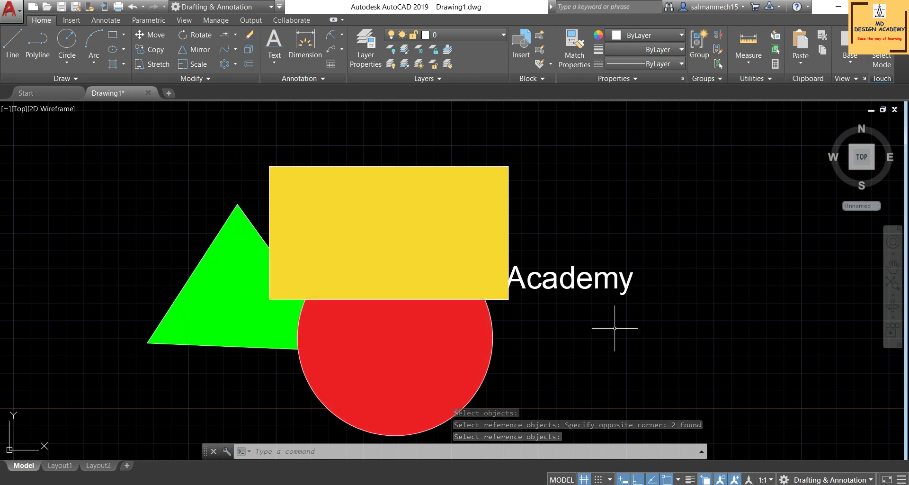
left_click(209, 77)
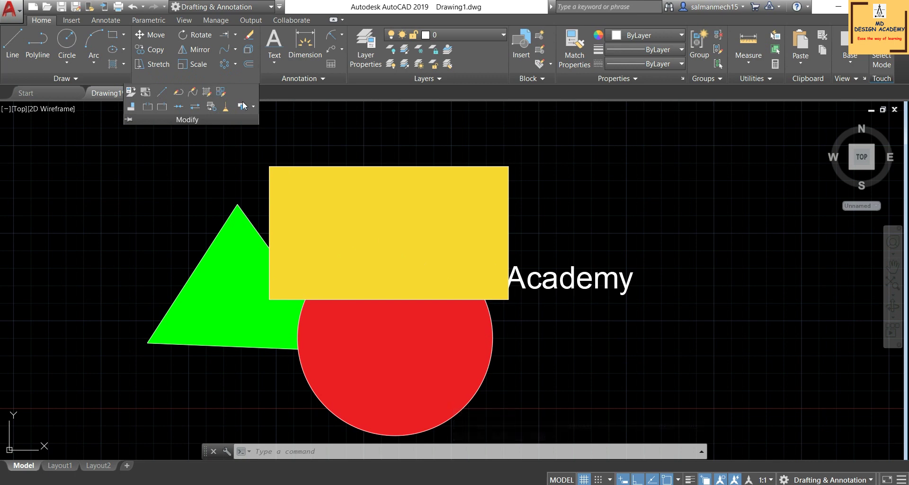
- Use Send Under Objects to place the yellow rectangle beneath the red circle
left_click(254, 105)
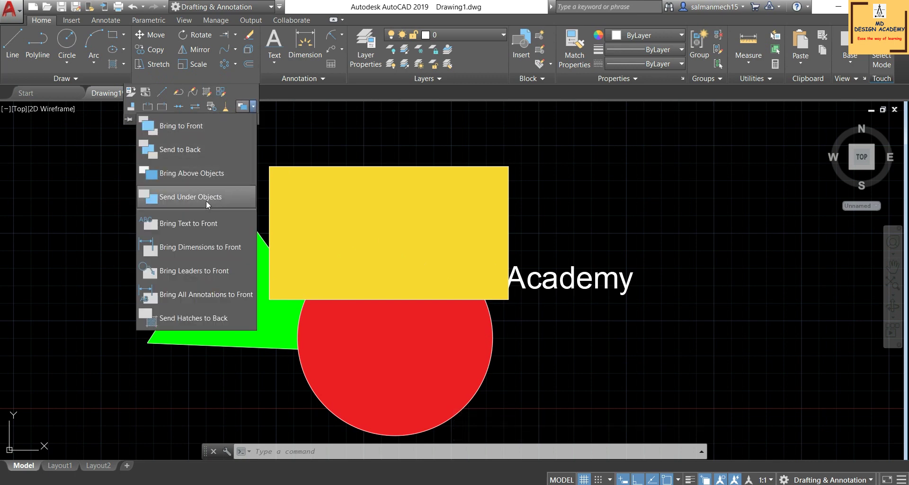
left_click(176, 200)
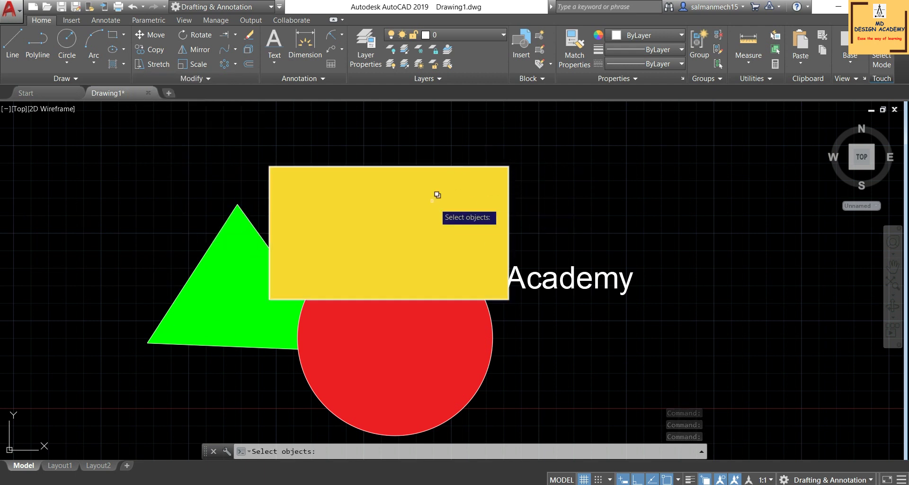
left_click(533, 183)
left_click(490, 144)
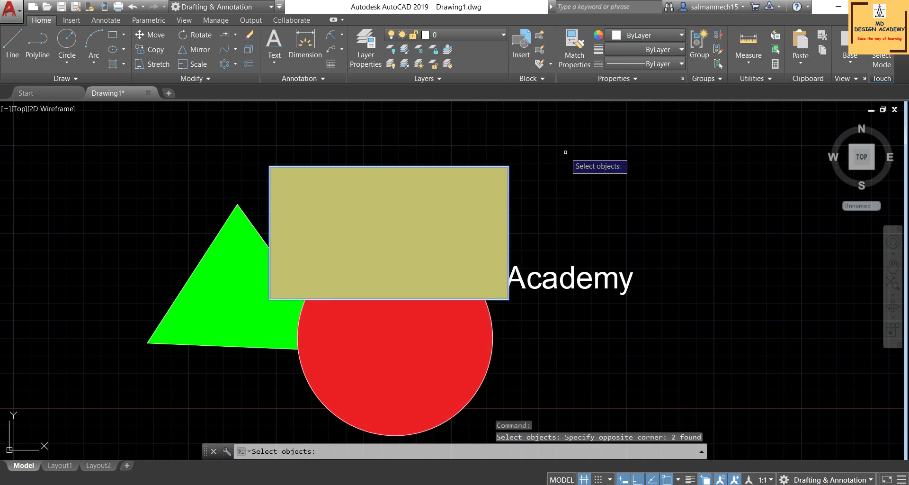
key("Return")
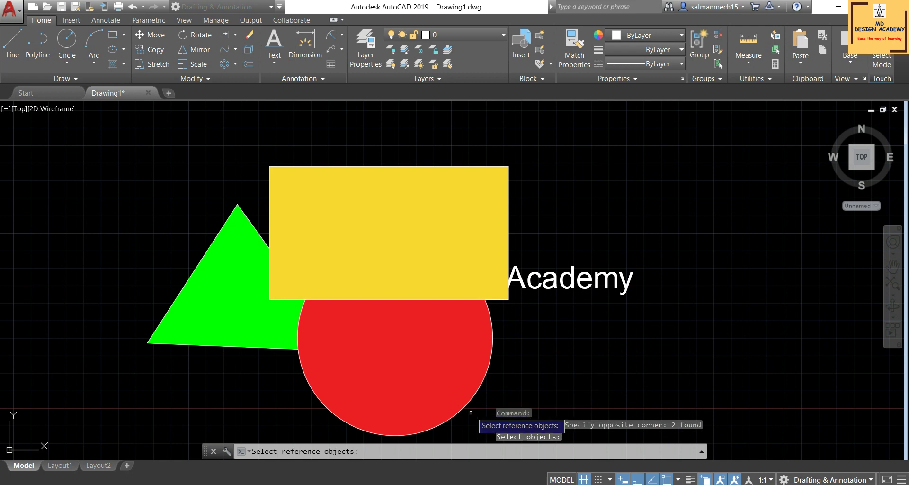
left_click(485, 400)
left_click(425, 410)
key("Return")
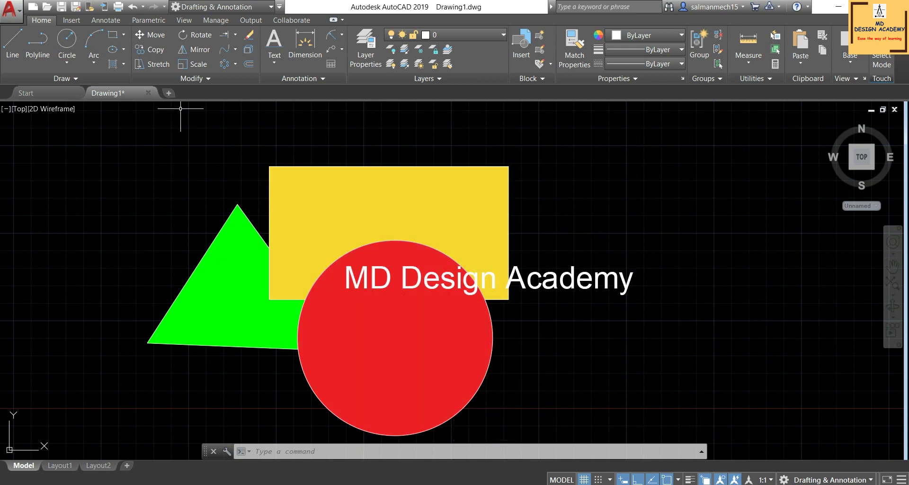
- Undo the draw-order change so the yellow rectangle covers 'MD Design' again
left_click(206, 78)
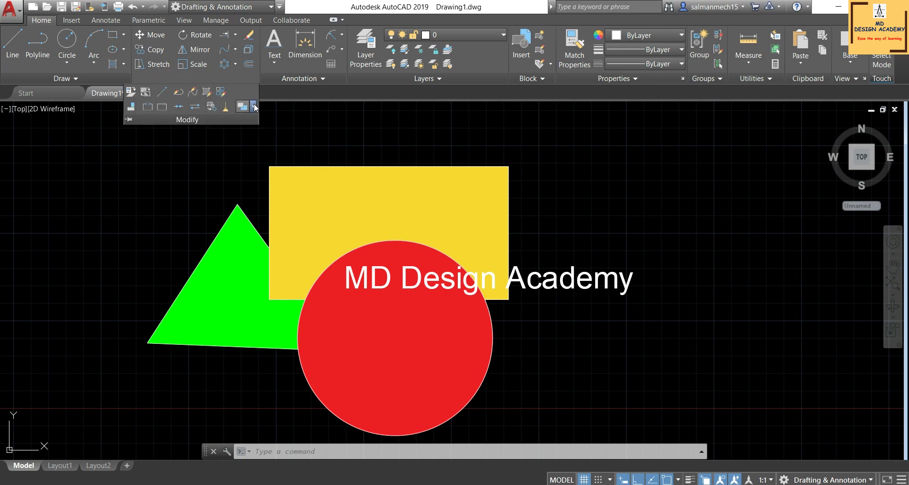
left_click(253, 107)
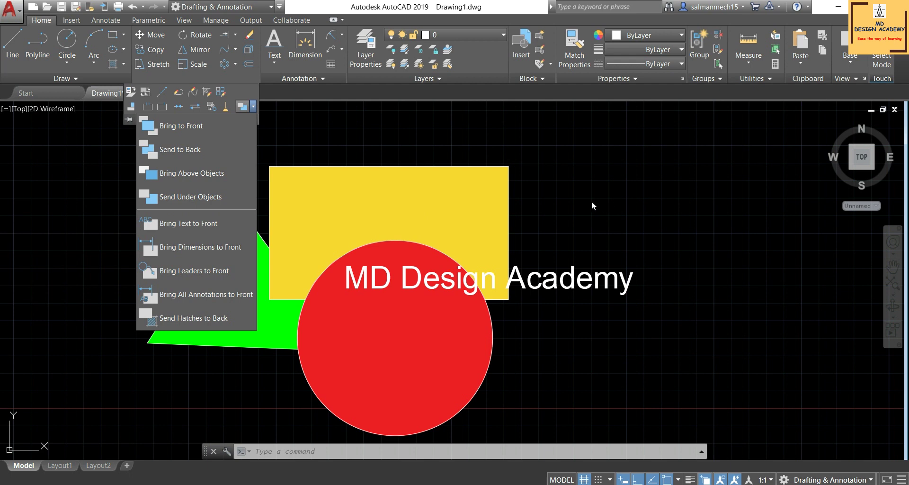
left_click(568, 245)
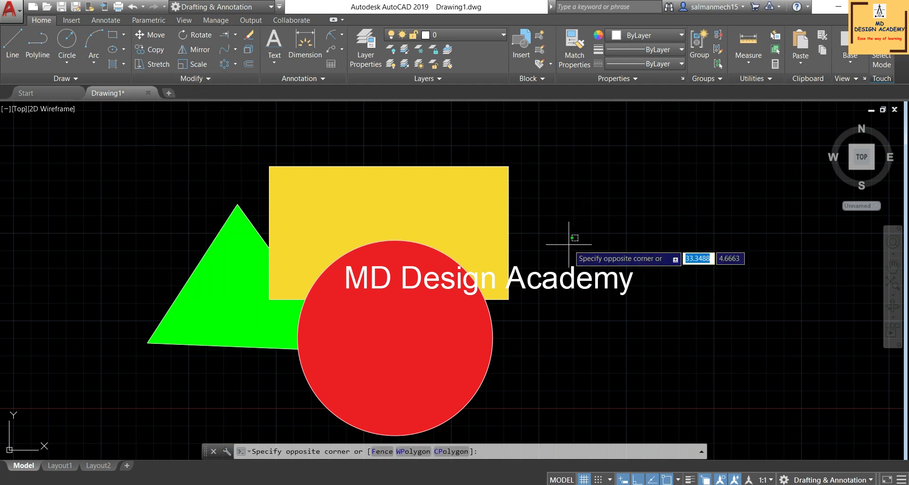
key("ctrl+z")
key("Escape")
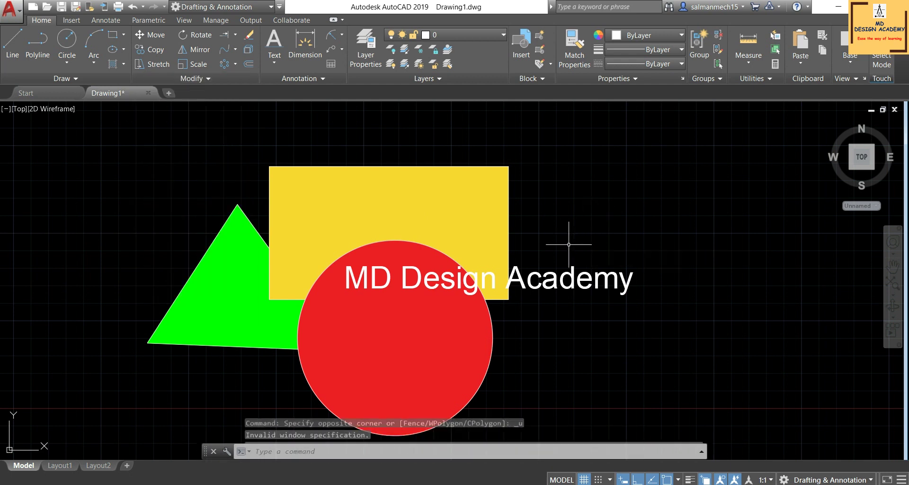
key("ctrl+z")
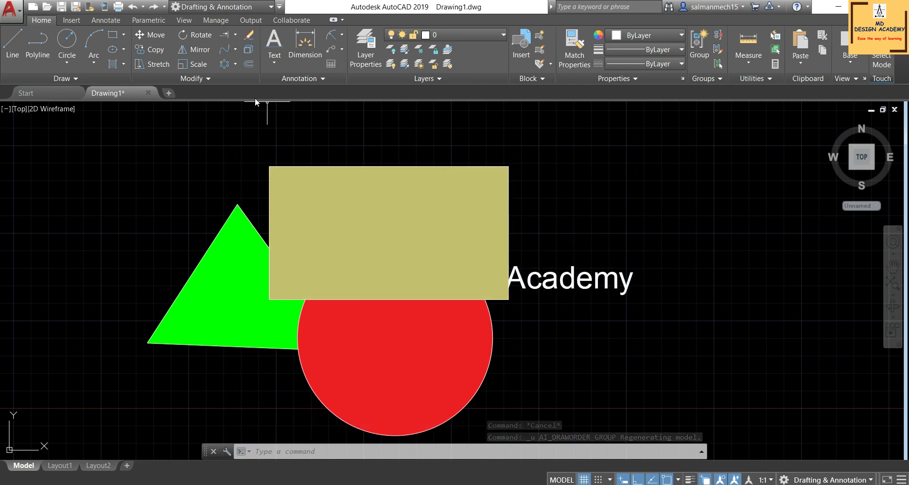
left_click(204, 80)
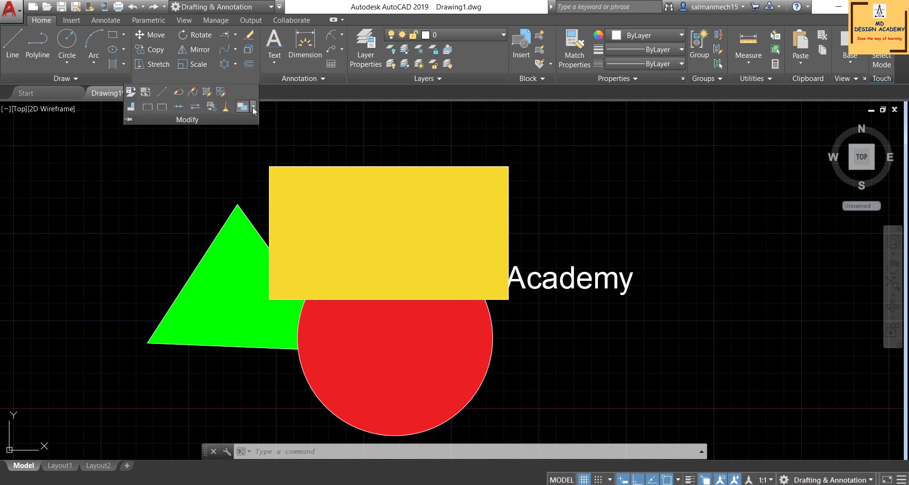
- Apply Bring Text to Front so 'MD Design Academy' reads over the yellow rectangle
left_click(253, 108)
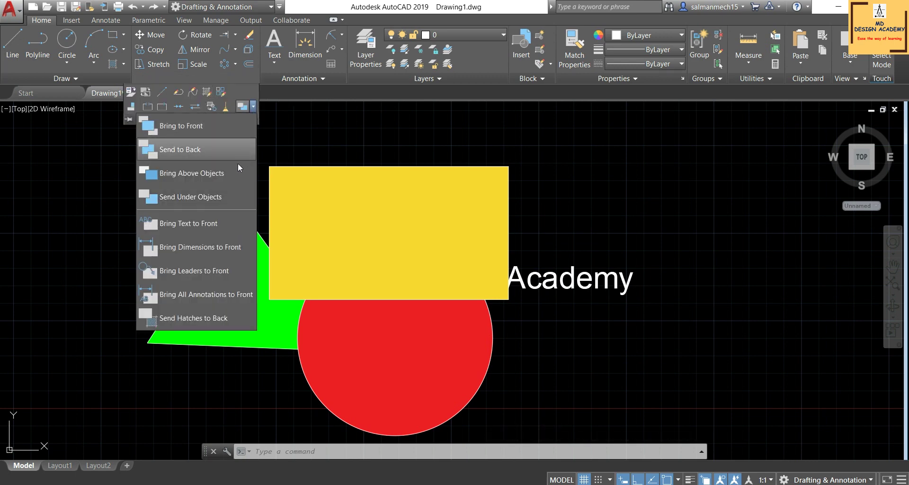
left_click(189, 223)
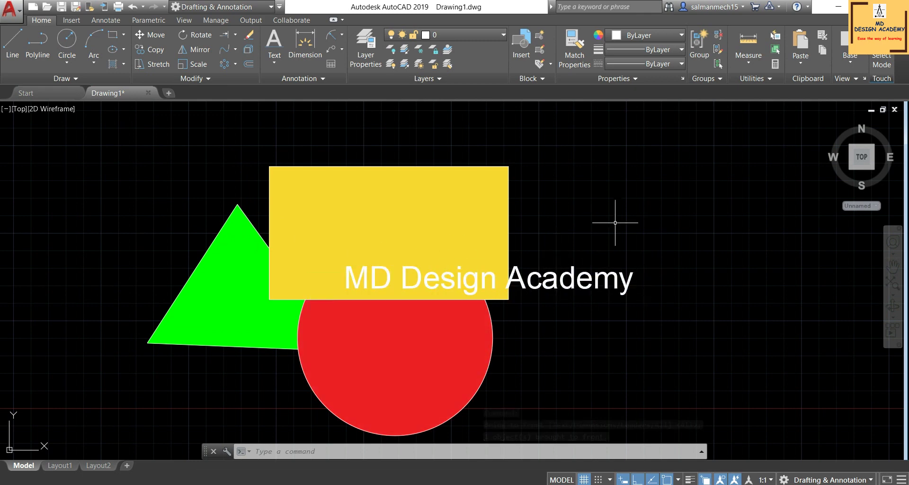
left_click(208, 81)
left_click(253, 106)
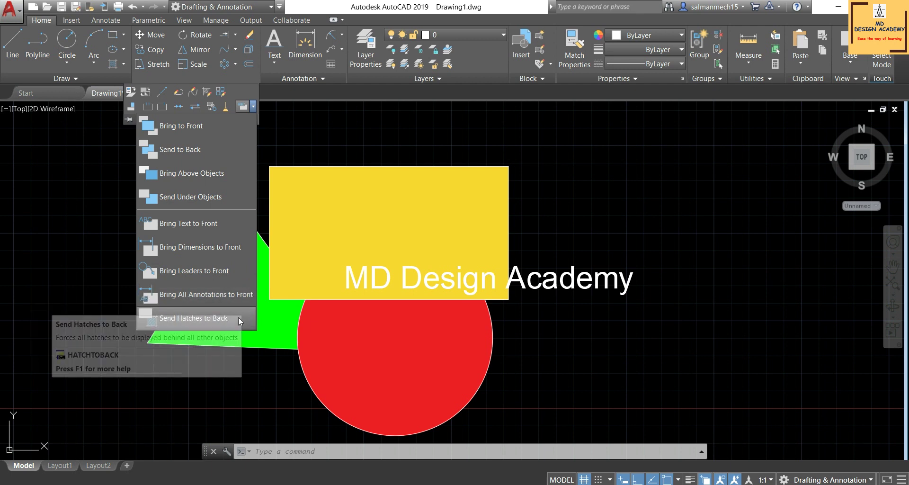
- Send all hatches to back, exposing the circle and triangle outlines over the fills
left_click(209, 322)
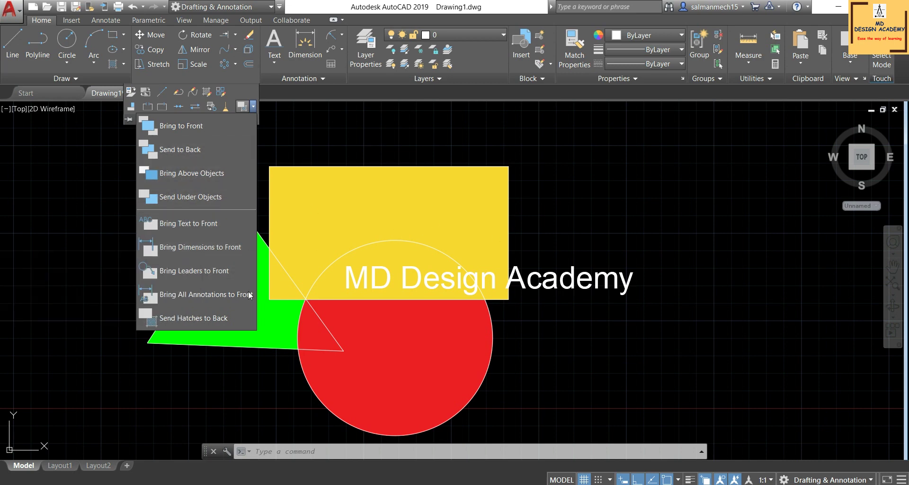
left_click(246, 88)
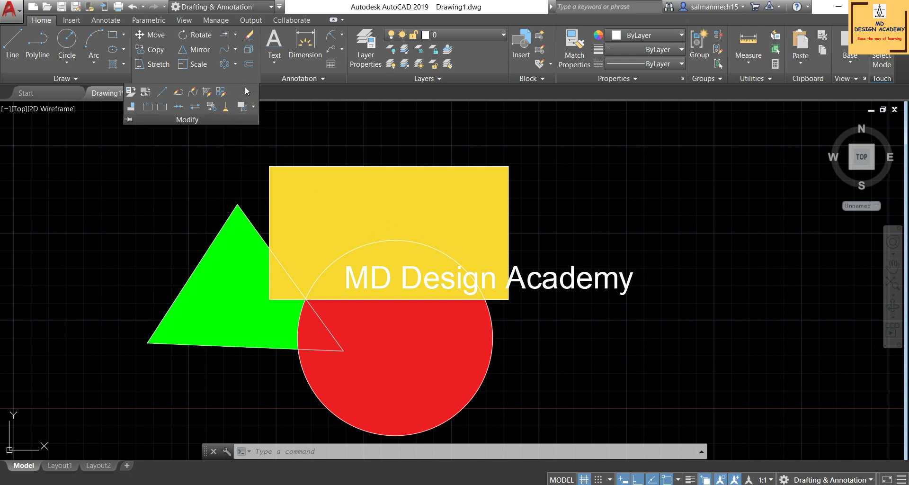